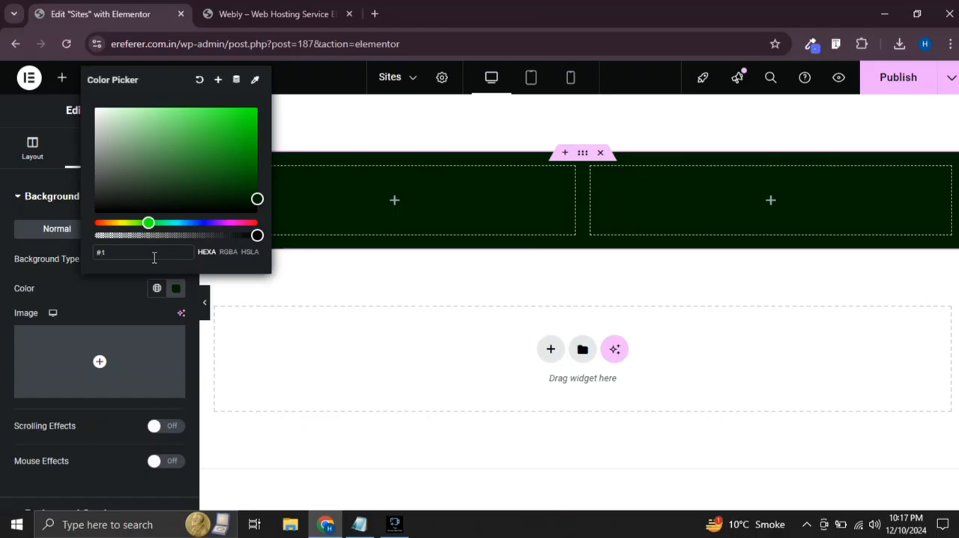
# Set the two-column container's background color to #171420
pyautogui.write('7142')
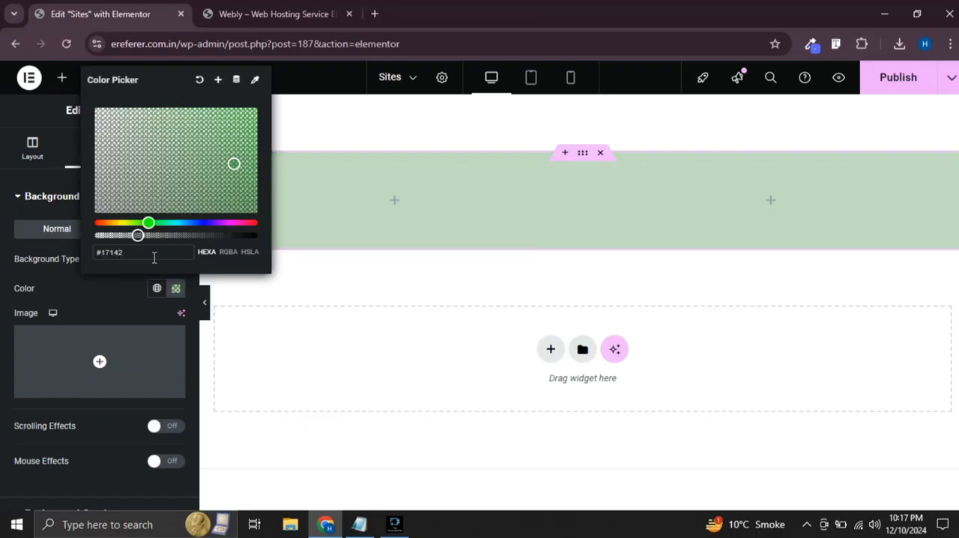
pyautogui.write('0')
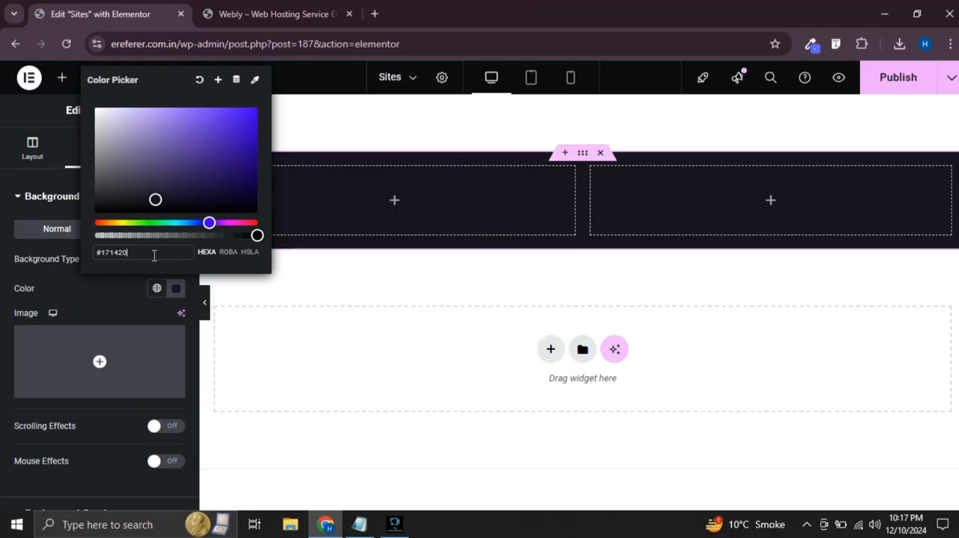
pyautogui.click(3, 278)
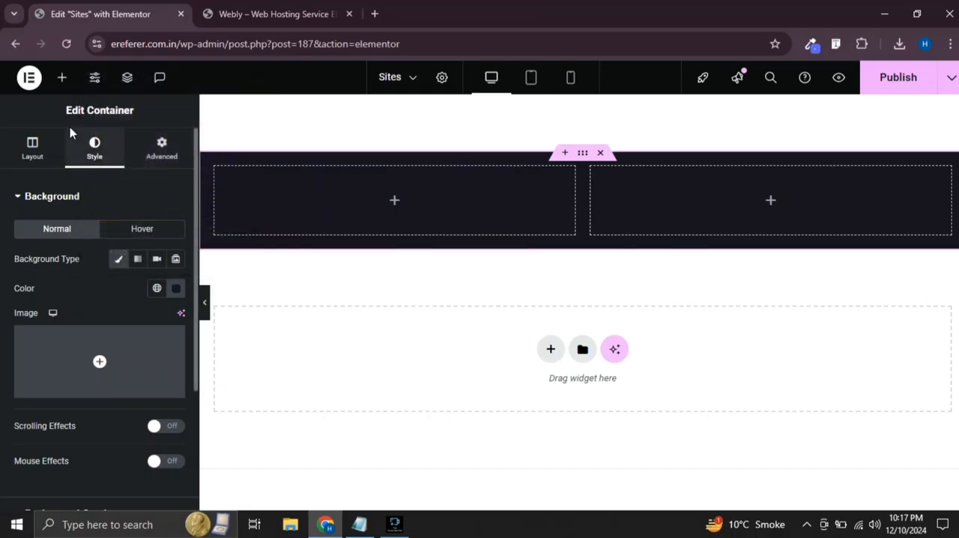
# Add a Heading widget to the first column of the dark container and set its HTML tag to H4
pyautogui.click(62, 77)
pyautogui.moveTo(53, 438); pyautogui.dragTo(353, 205)
pyautogui.click(131, 361)
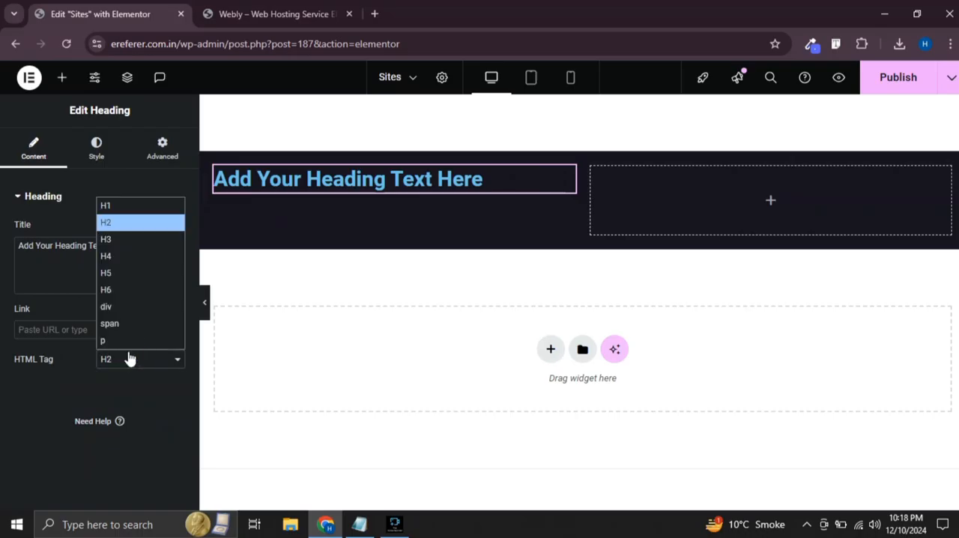
pyautogui.click(118, 255)
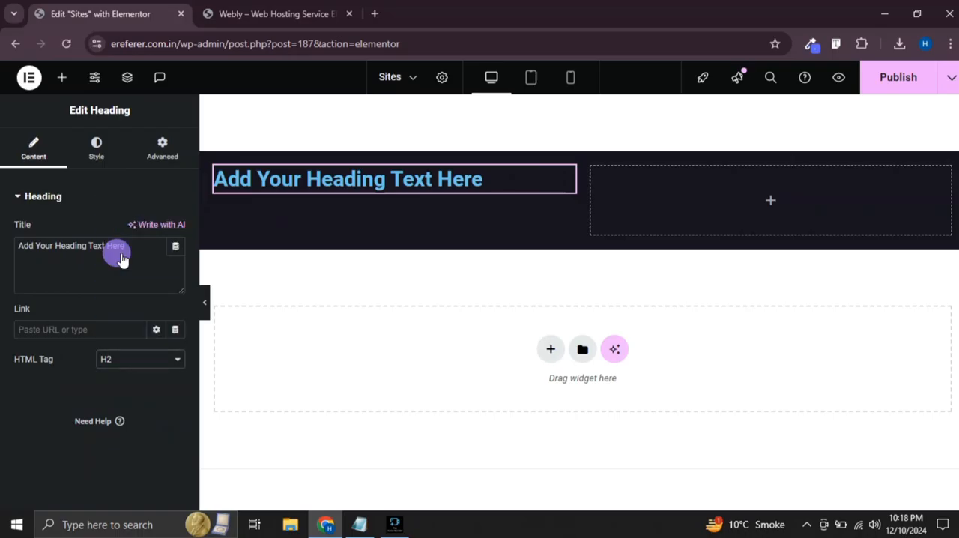
# Set the new H4 heading's text color to #FFFFFF
pyautogui.click(97, 150)
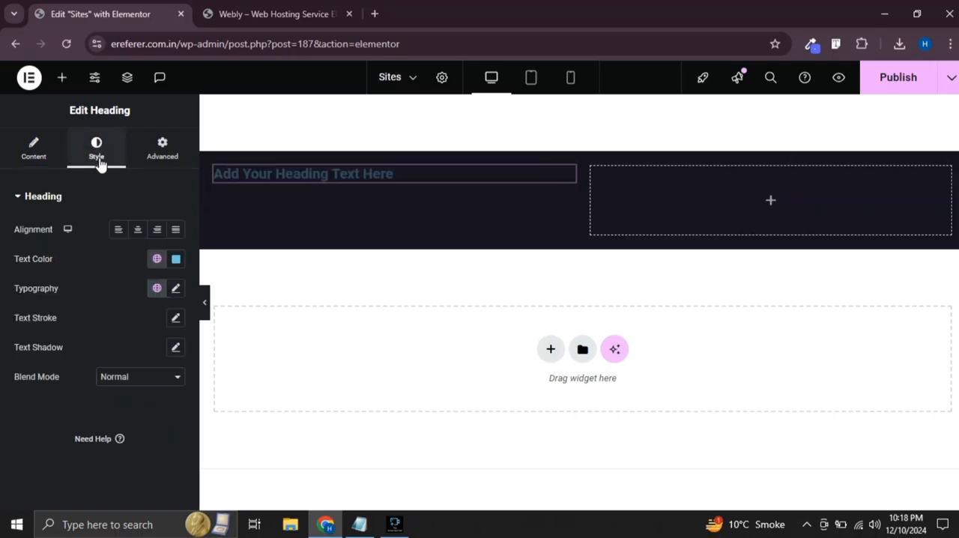
pyautogui.click(177, 260)
pyautogui.write('#FFFFFF')
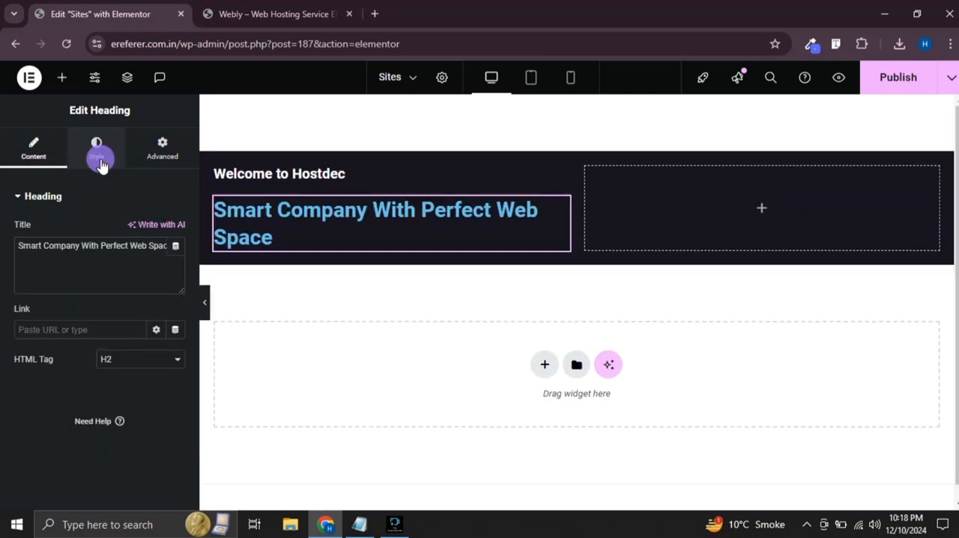
# Set the text color of the "Smart Company With Perfect Web Space" heading to #5F65F4
pyautogui.click(98, 150)
pyautogui.click(177, 259)
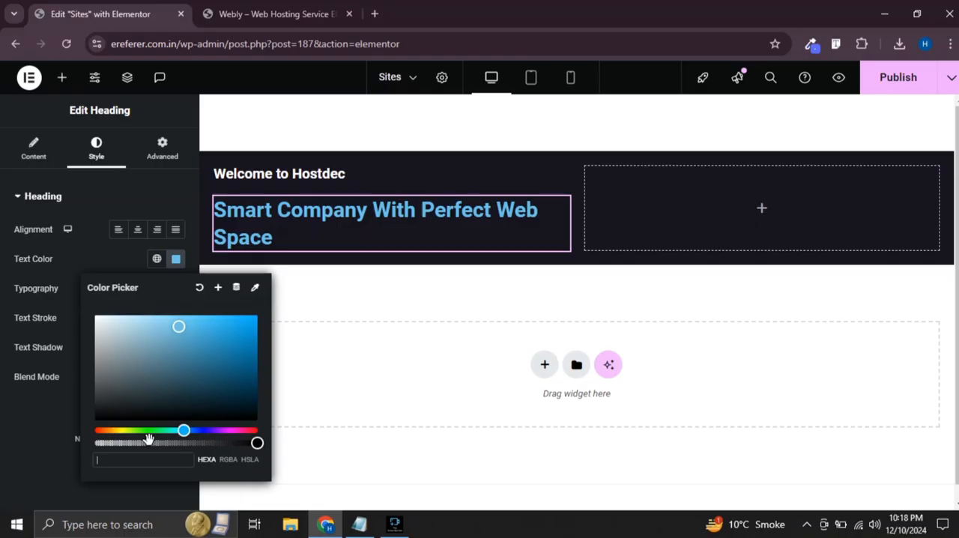
pyautogui.write('#5f65f')
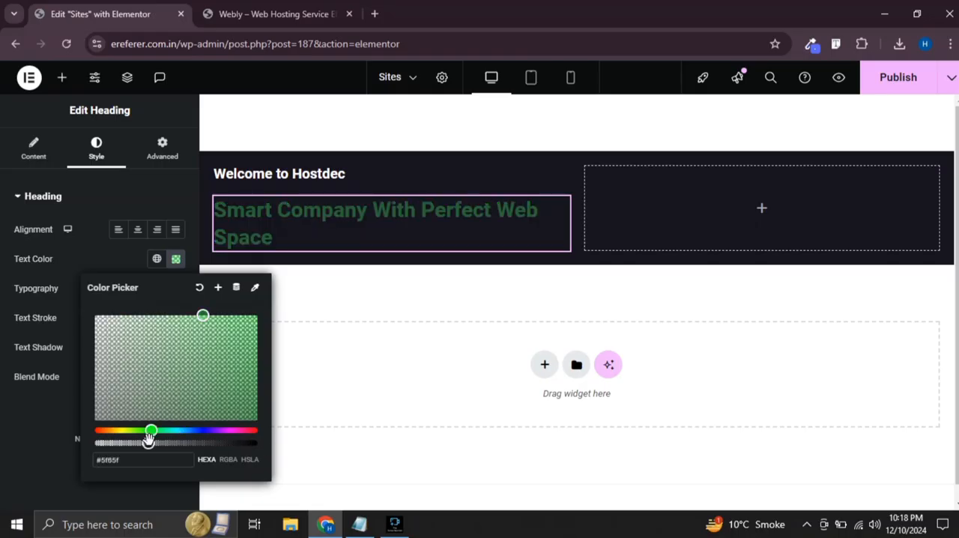
pyautogui.write('4')
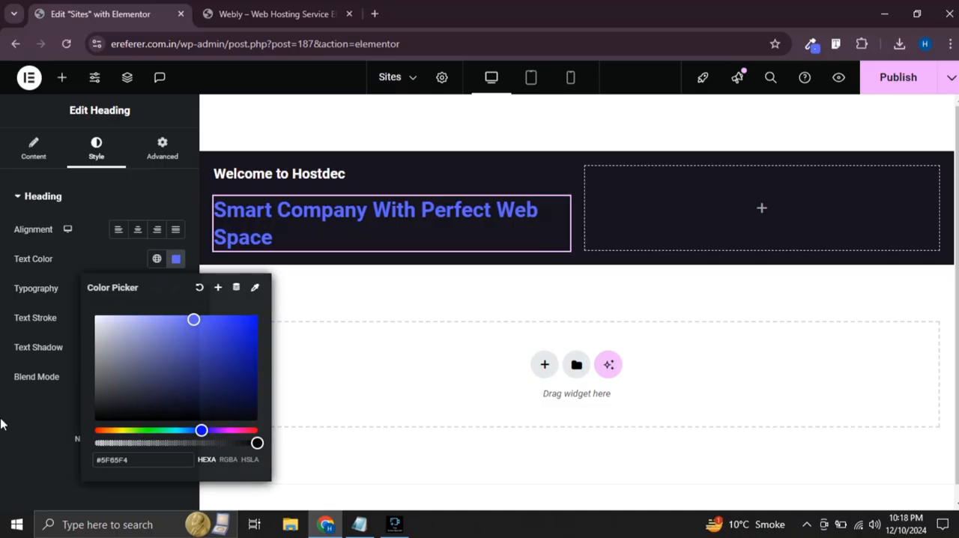
pyautogui.click(116, 262)
# Change the "Smart Company With Perfect Web Space" heading's font family to Syne
pyautogui.click(174, 289)
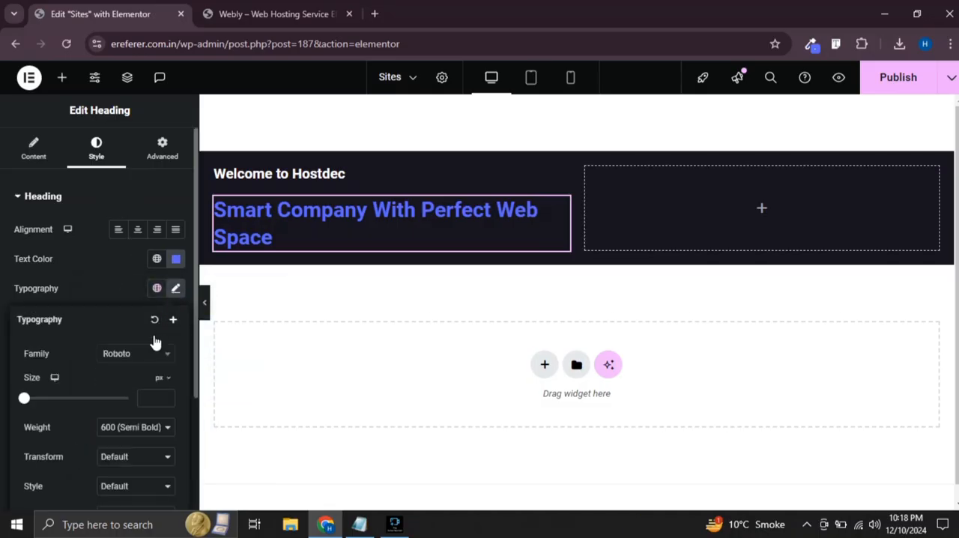
pyautogui.click(134, 353)
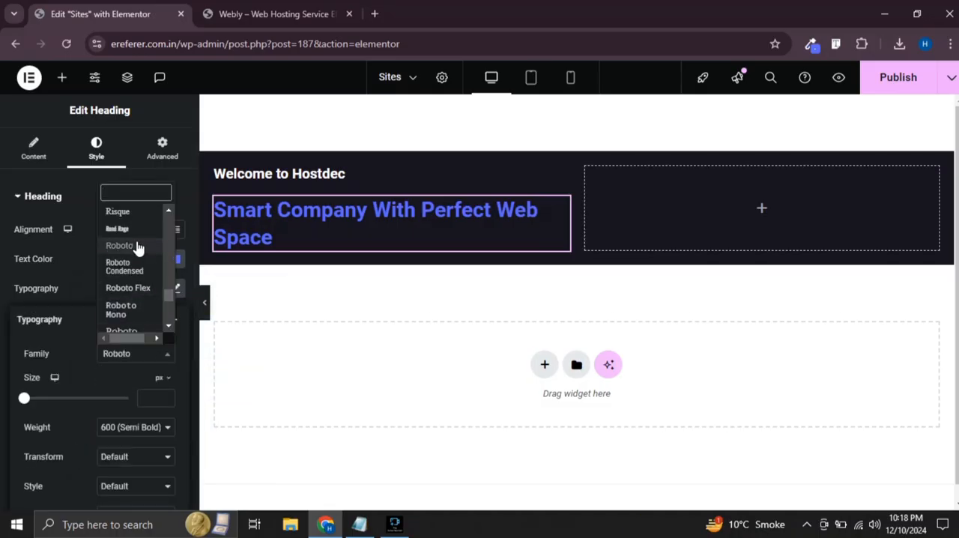
pyautogui.write('syne')
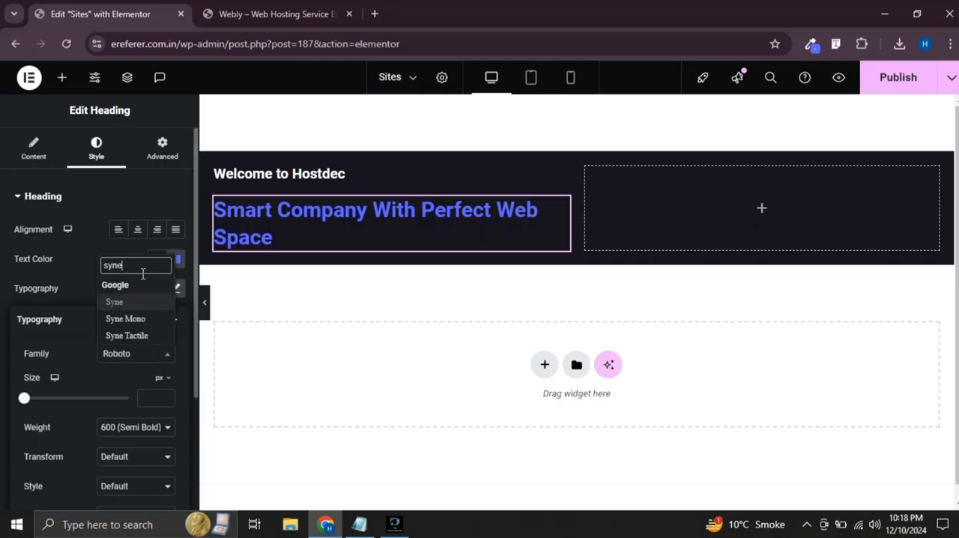
pyautogui.click(131, 302)
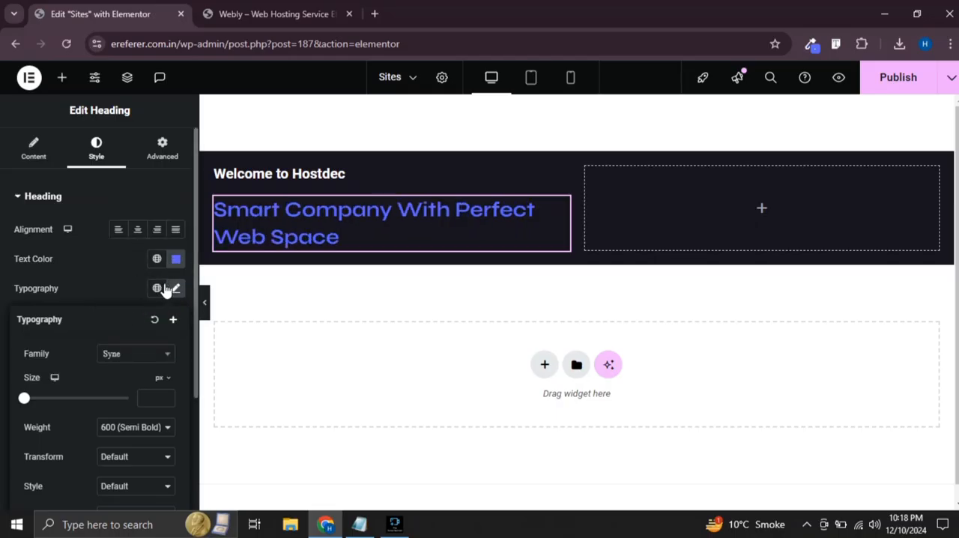
# Set the Syne heading's font size to 48 px and check the section at full width
pyautogui.click(146, 399)
pyautogui.write('48')
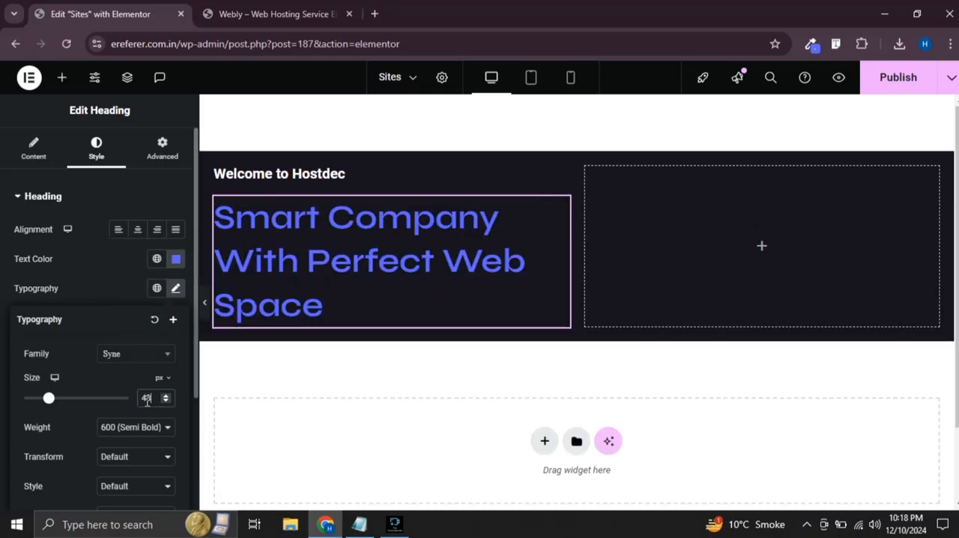
pyautogui.click(204, 304)
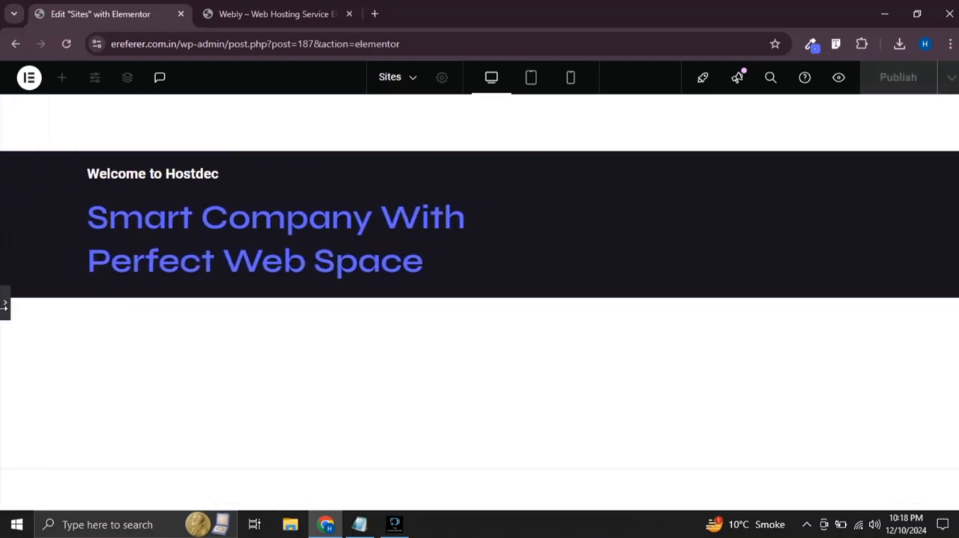
pyautogui.click(3, 305)
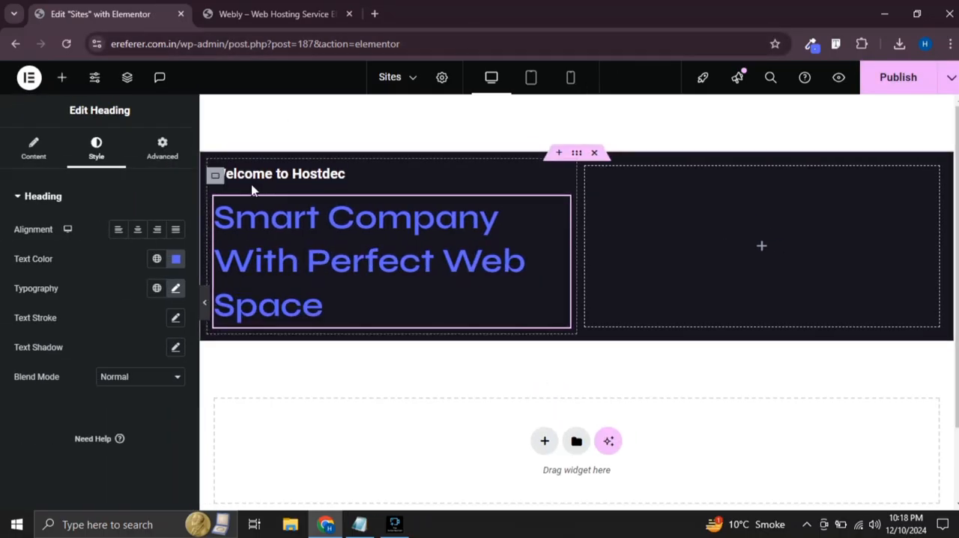
# Increase the large blue heading's font size to 52 px and preview the section at full width
pyautogui.click(175, 289)
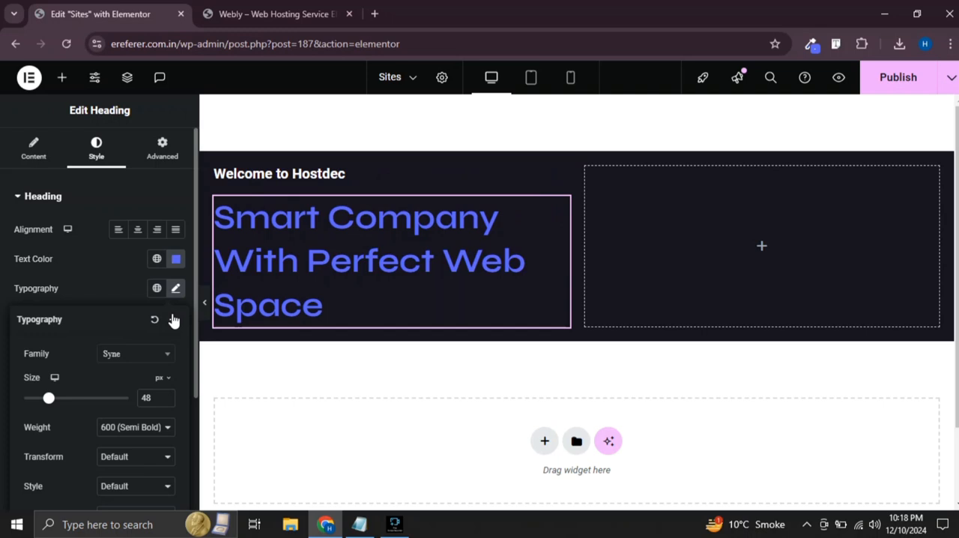
pyautogui.click(154, 397)
pyautogui.press('Up')
pyautogui.press('Up')
pyautogui.press('Up')
pyautogui.press('Up')
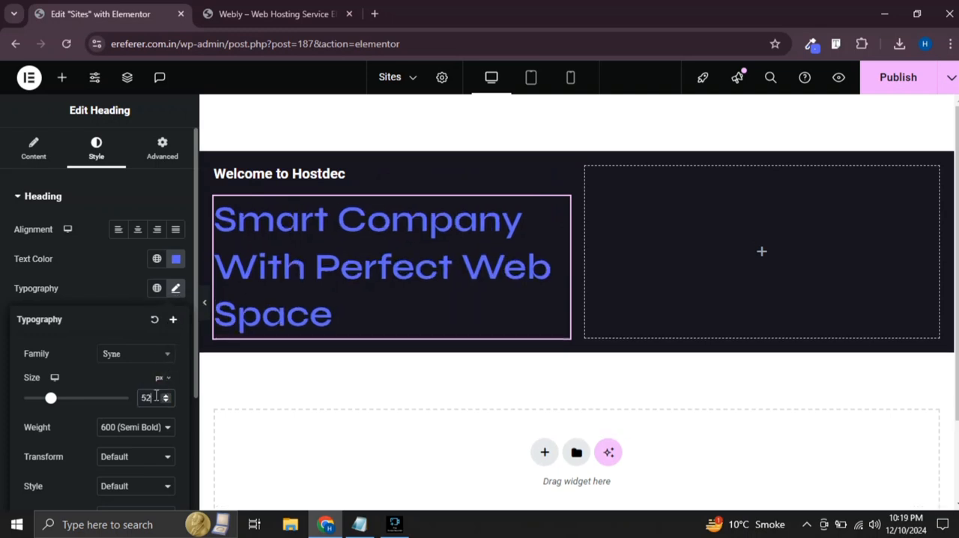
pyautogui.click(206, 305)
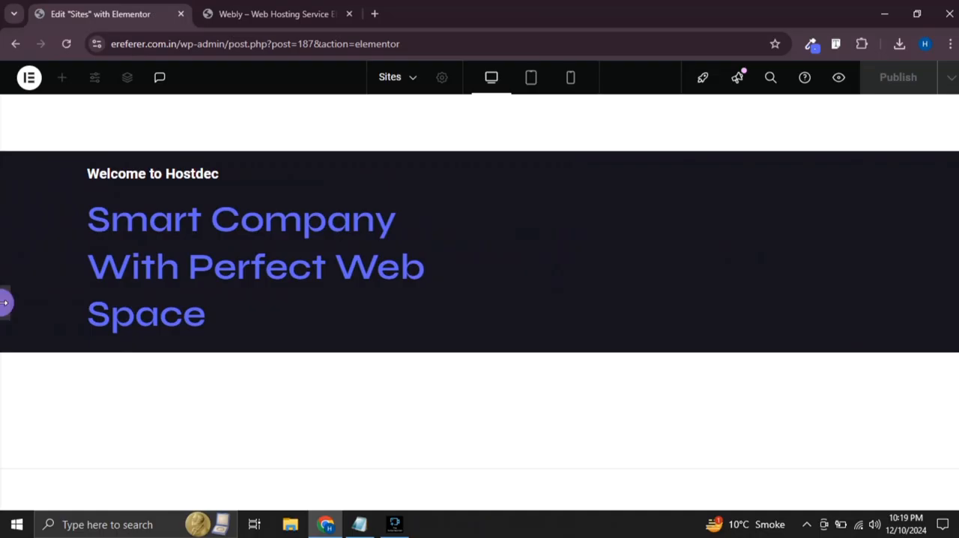
pyautogui.click(5, 303)
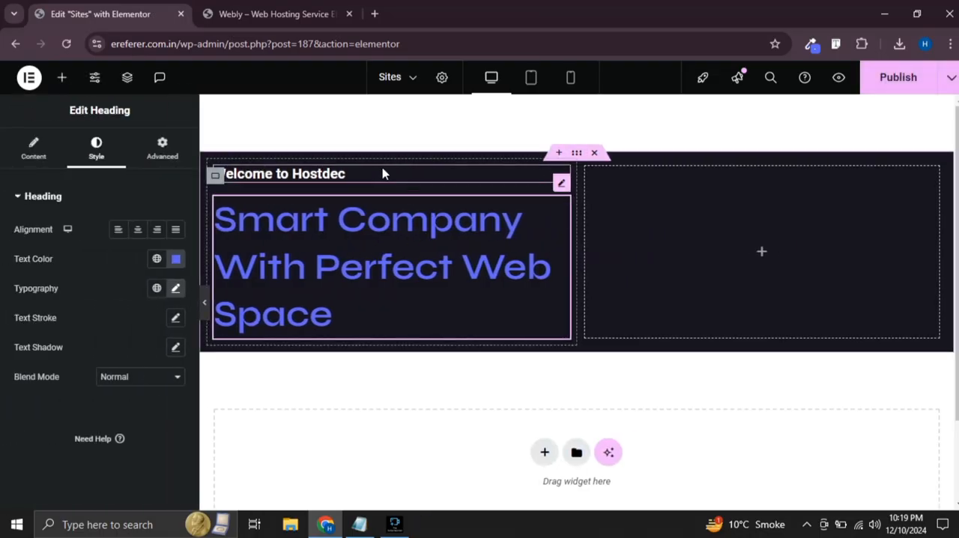
# Change the font family of the "Welcome to Hostdec" heading to Syne
pyautogui.click(392, 172)
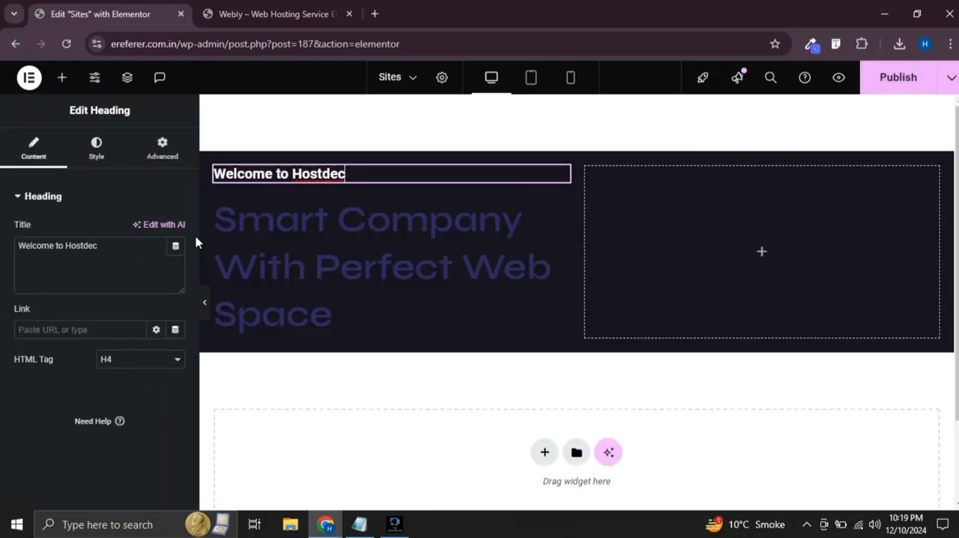
pyautogui.click(113, 153)
pyautogui.click(174, 288)
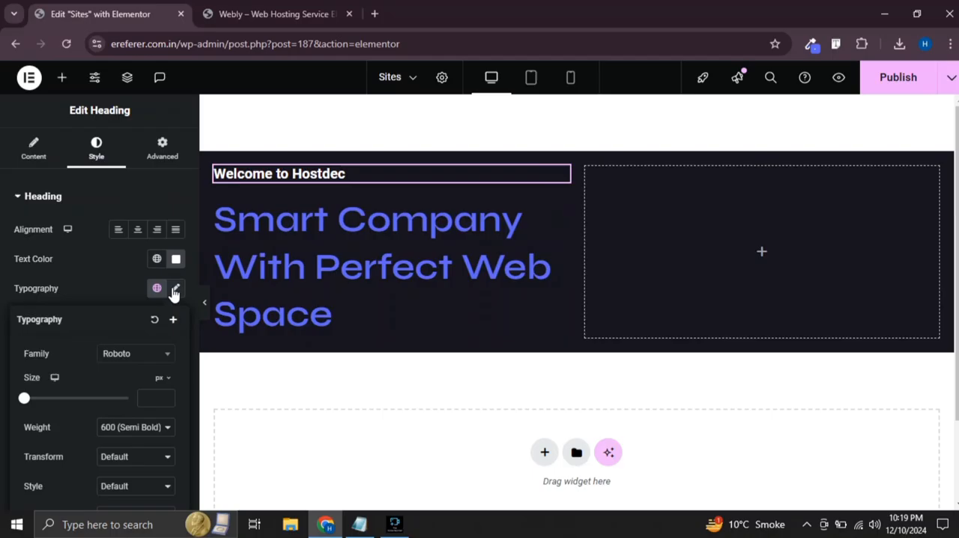
pyautogui.click(149, 356)
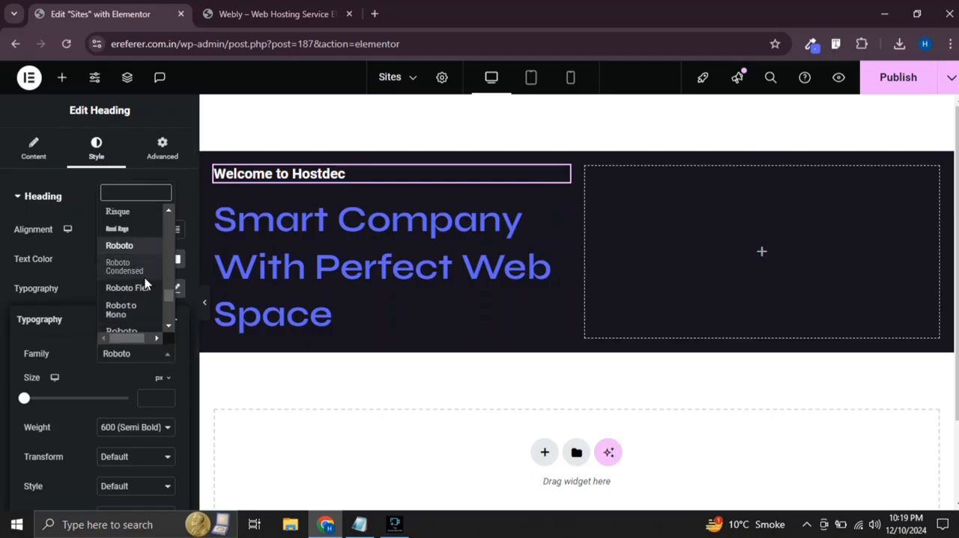
pyautogui.write('syn')
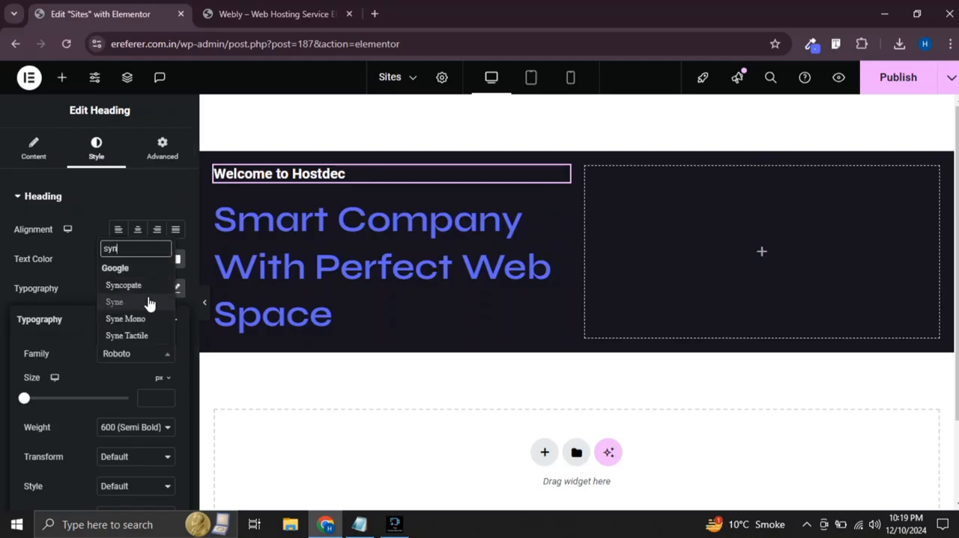
pyautogui.click(150, 302)
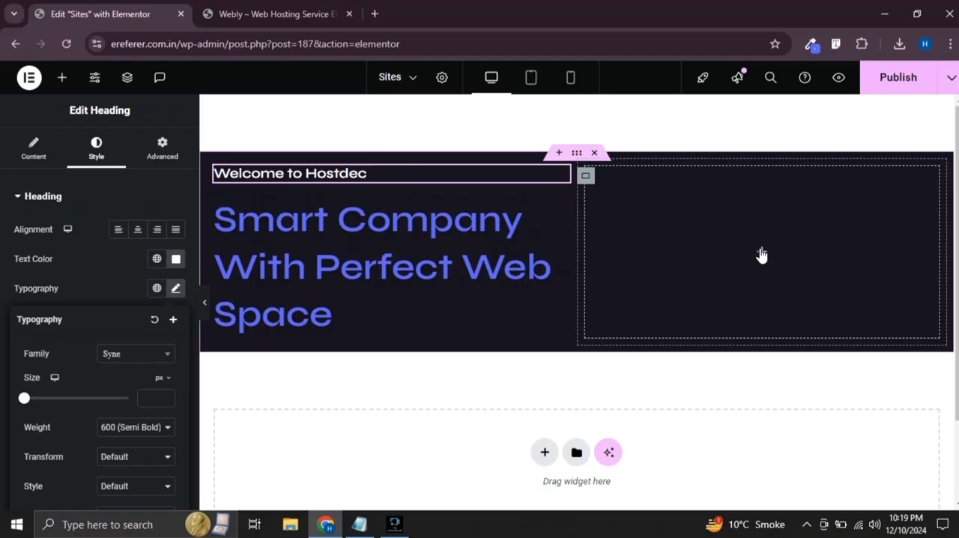
# Insert a container into the empty second column and duplicate it to stack two nested containers
pyautogui.click(653, 282)
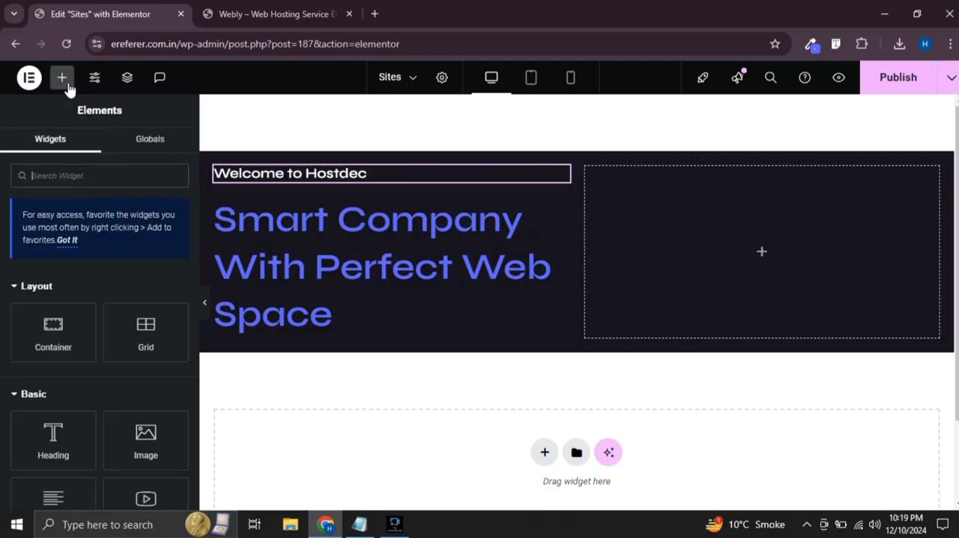
pyautogui.moveTo(75, 310); pyautogui.dragTo(782, 244)
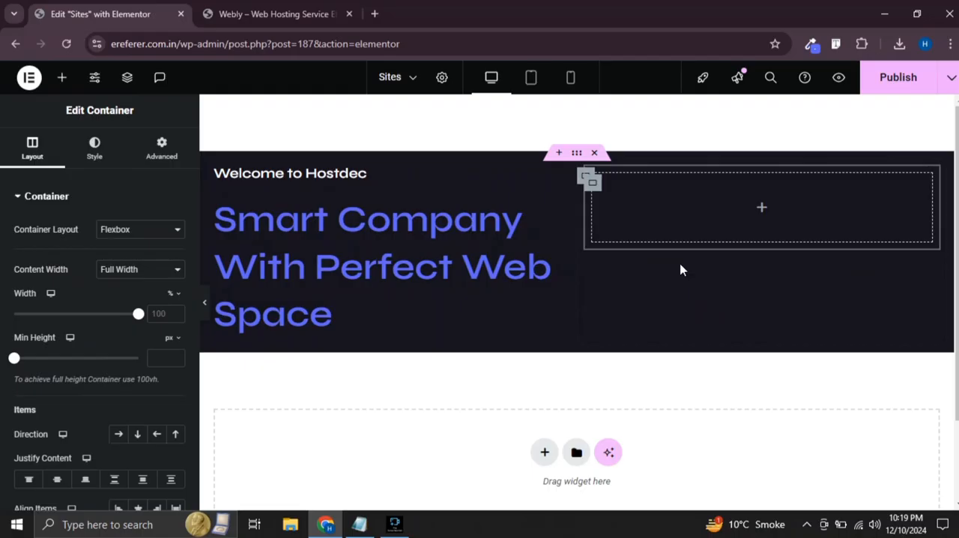
pyautogui.rightClick(593, 187)
pyautogui.click(630, 191)
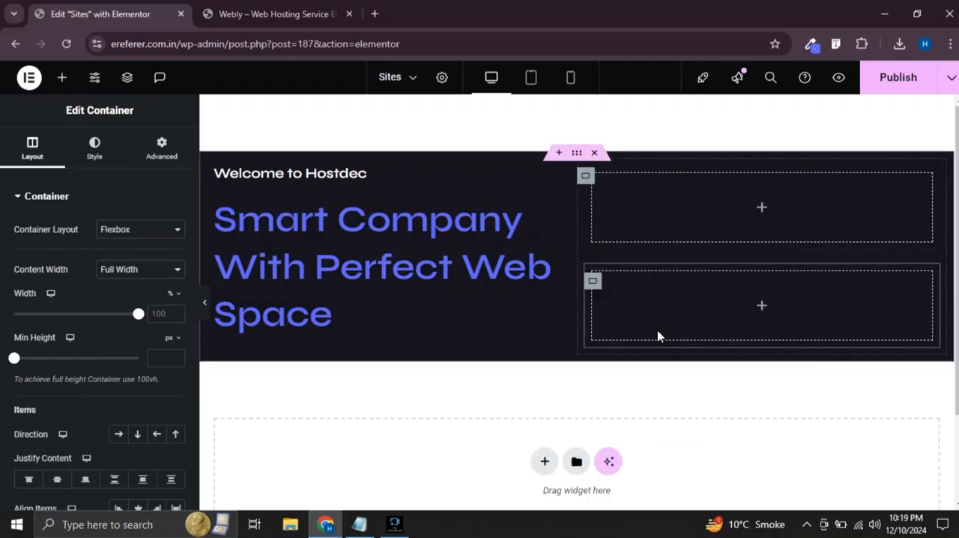
# Give the upper nested container a classic background using the media library image of the man holding a laptop
pyautogui.click(593, 184)
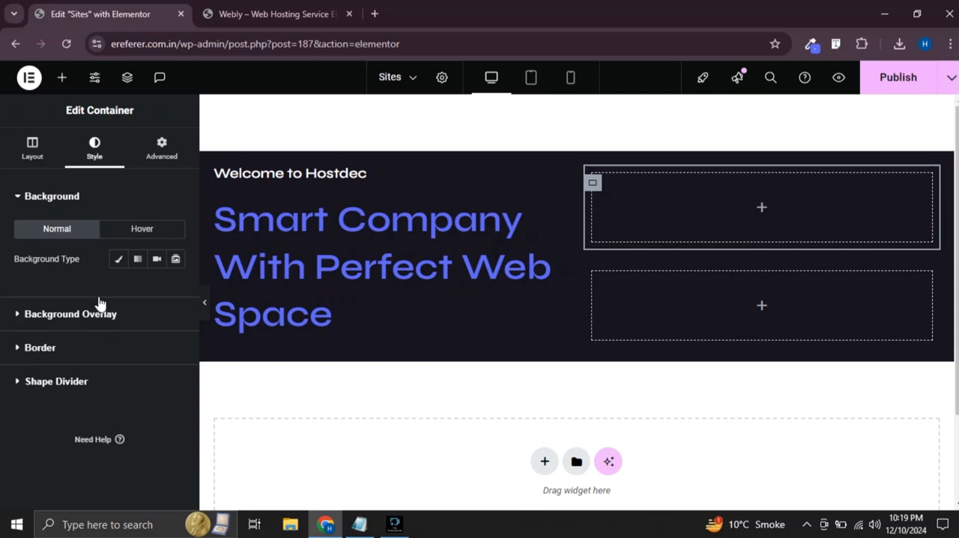
pyautogui.click(119, 259)
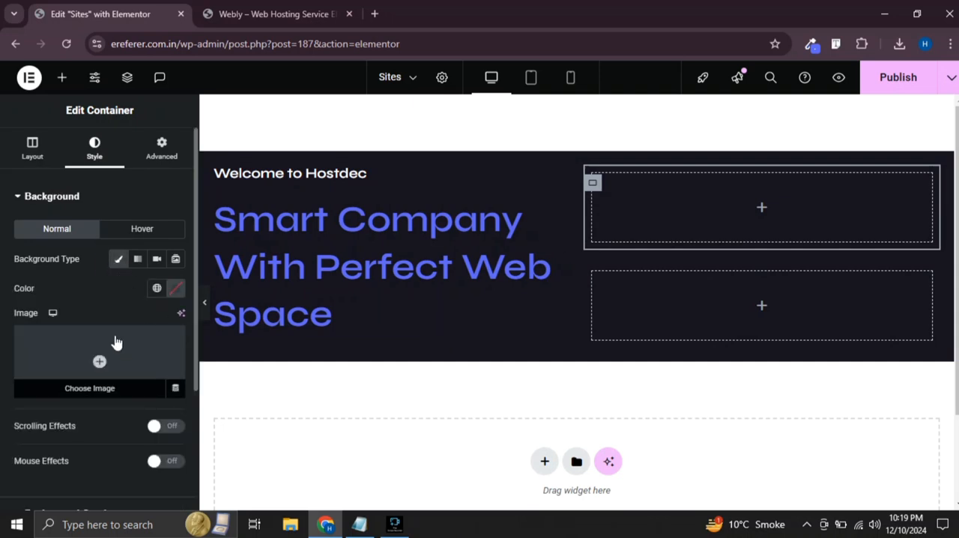
pyautogui.click(113, 340)
pyautogui.click(234, 244)
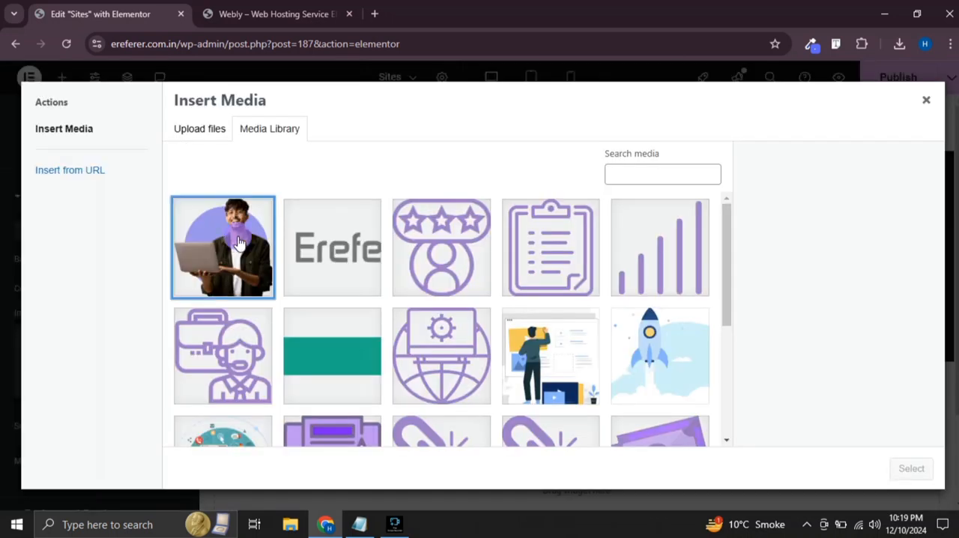
pyautogui.click(921, 478)
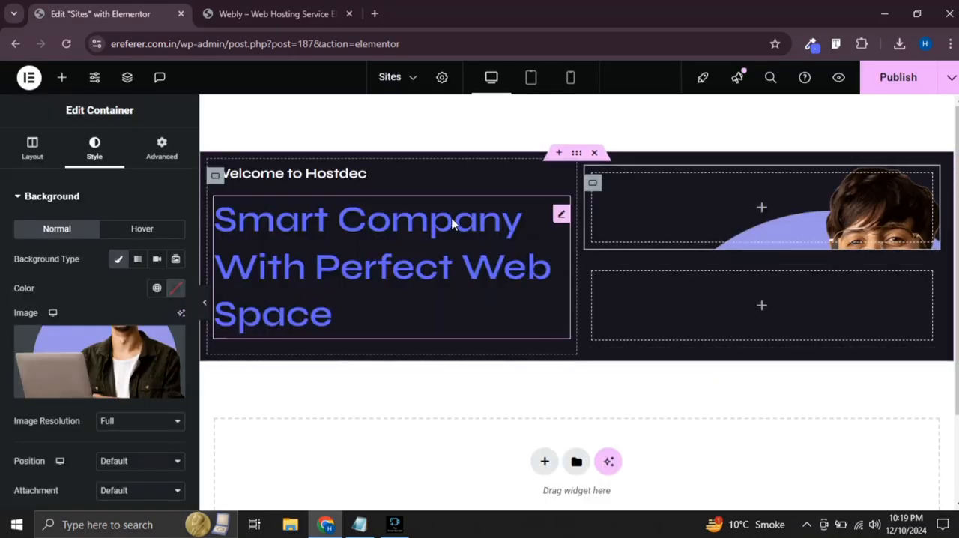
# Set the upper nested container's background image to Center Center position, No-repeat and Cover display size
pyautogui.scroll(-3, 131, 292)
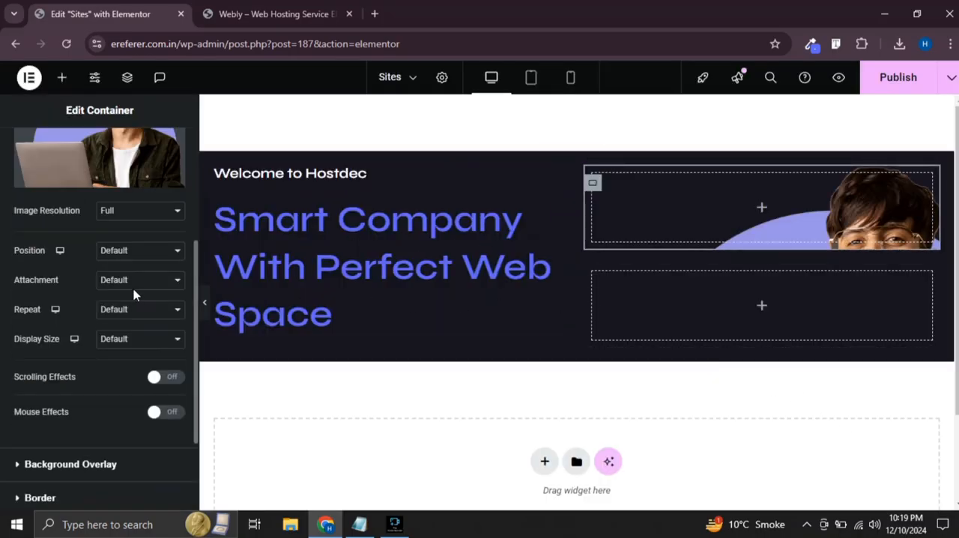
pyautogui.click(139, 210)
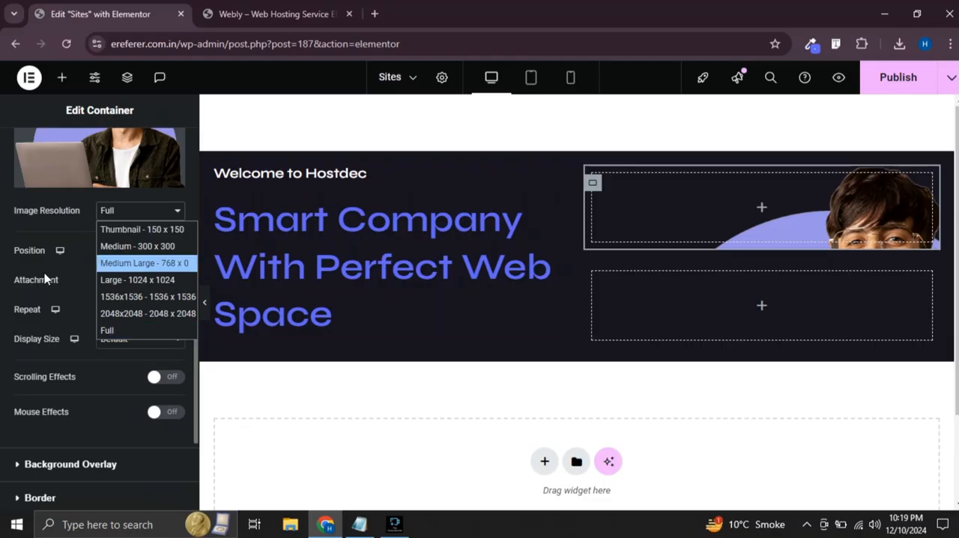
pyautogui.click(64, 270)
pyautogui.click(135, 252)
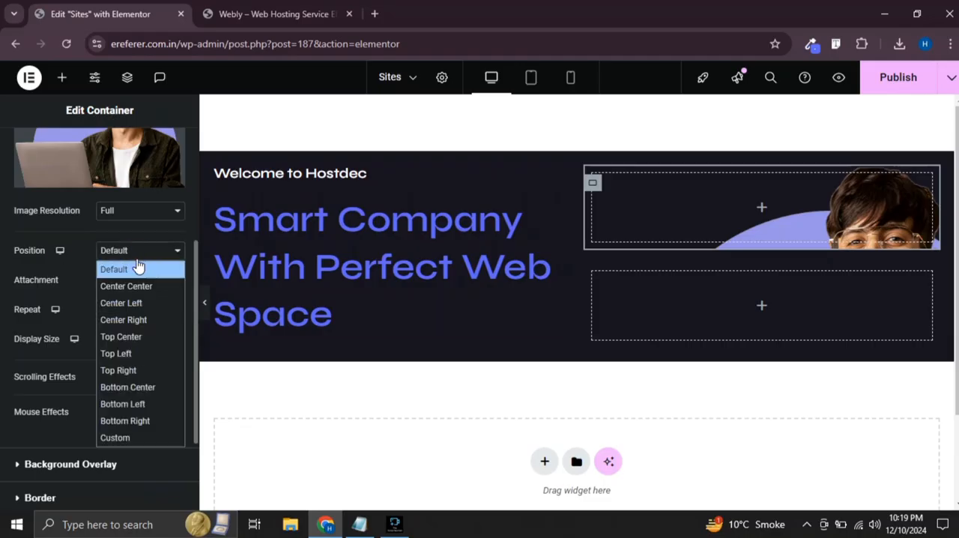
pyautogui.click(136, 283)
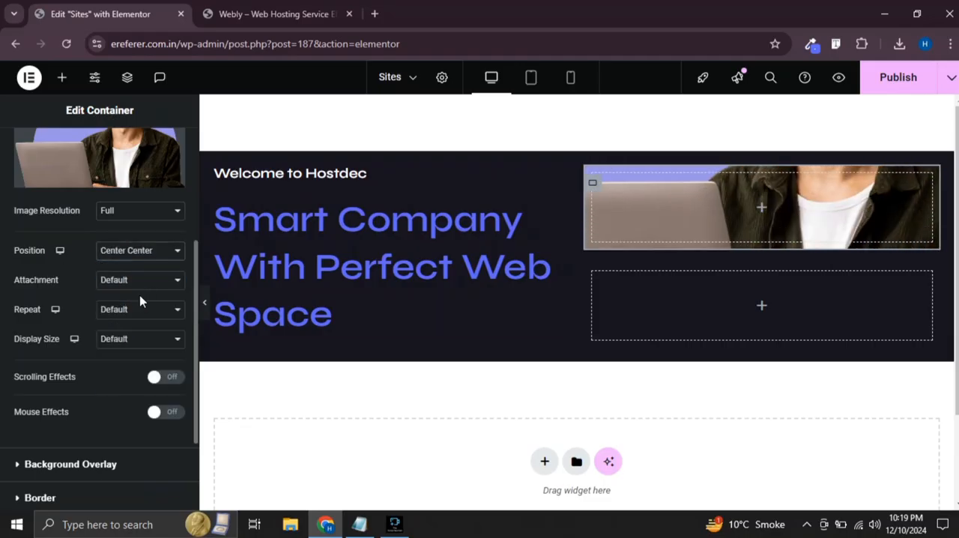
pyautogui.click(140, 307)
pyautogui.click(140, 343)
pyautogui.click(140, 342)
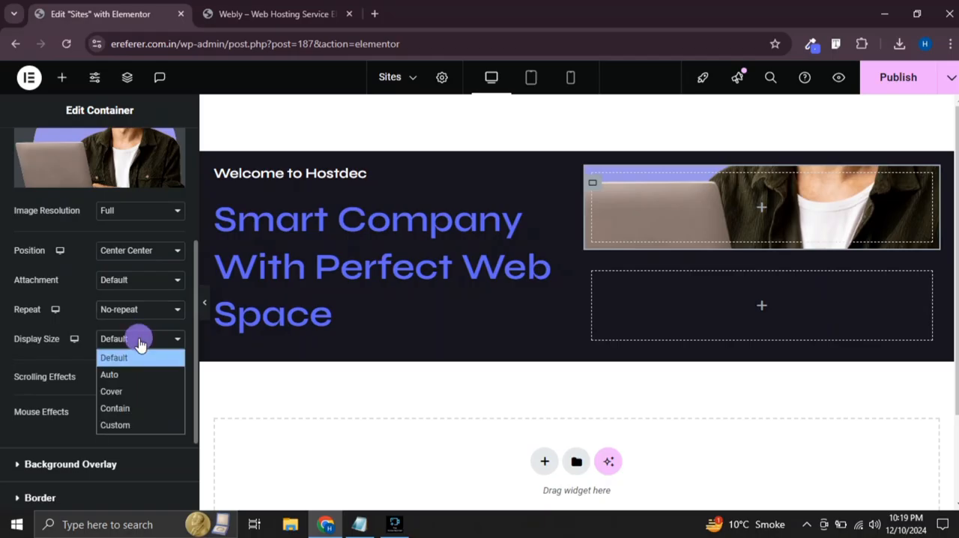
pyautogui.click(123, 391)
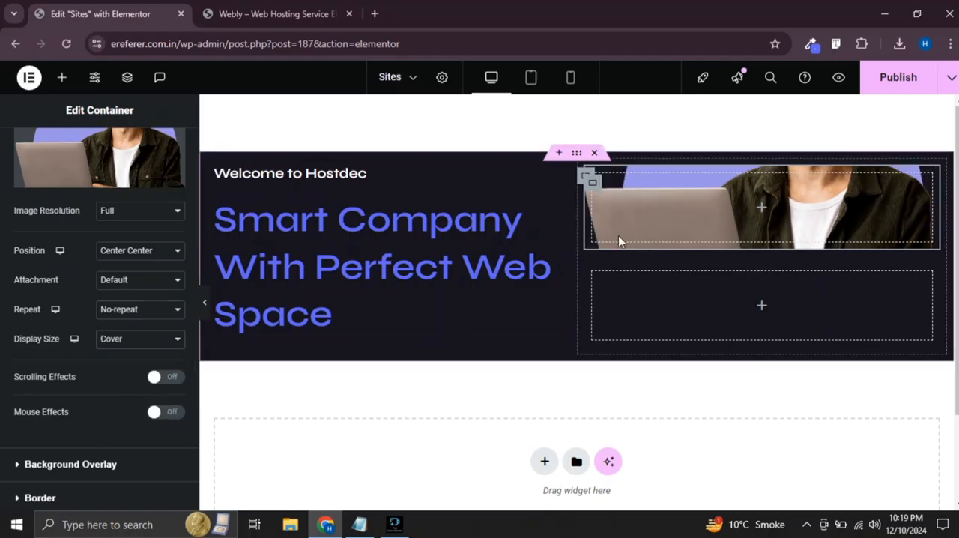
# Set the minimum height of the upper nested container to 80 vh
pyautogui.scroll(5, 22, 172)
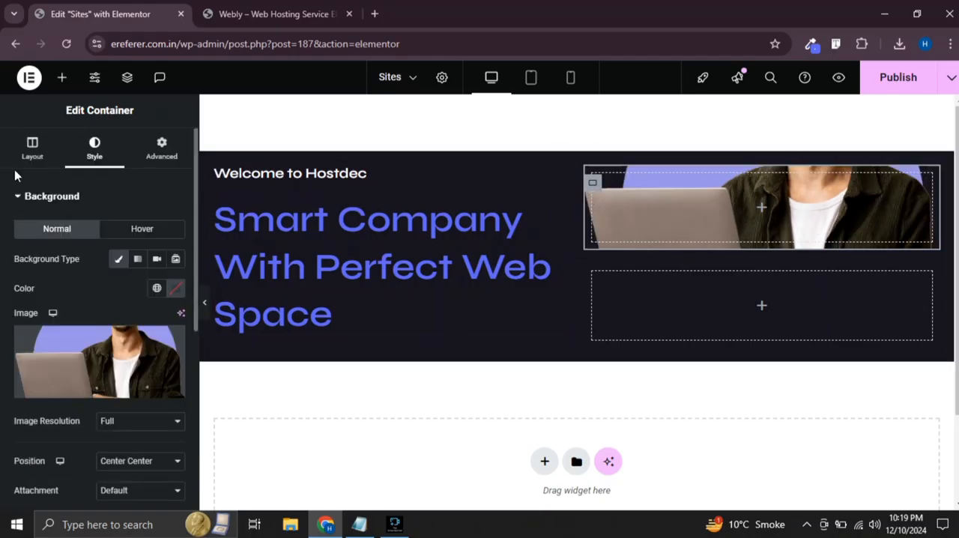
pyautogui.click(32, 150)
pyautogui.moveTo(170, 337)
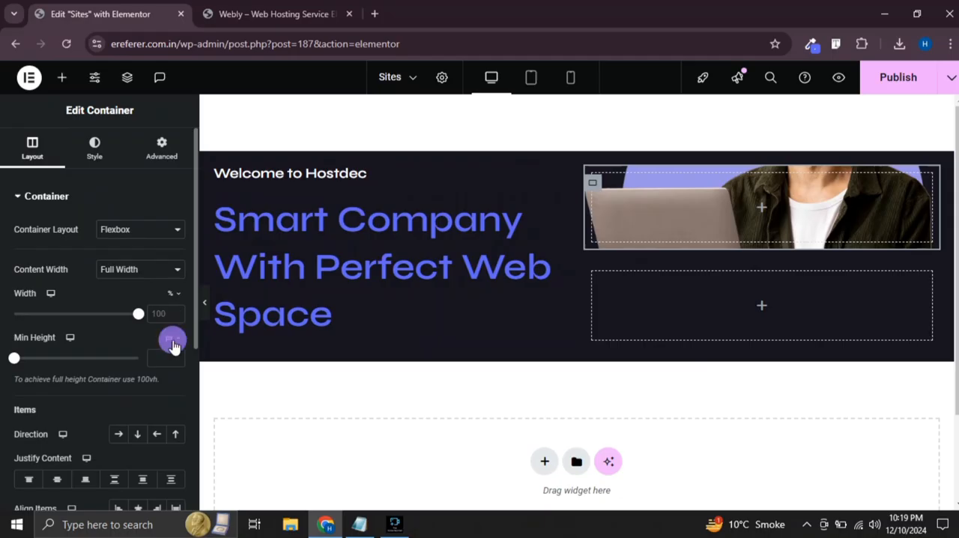
pyautogui.click(171, 402)
pyautogui.click(162, 361)
pyautogui.write('80')
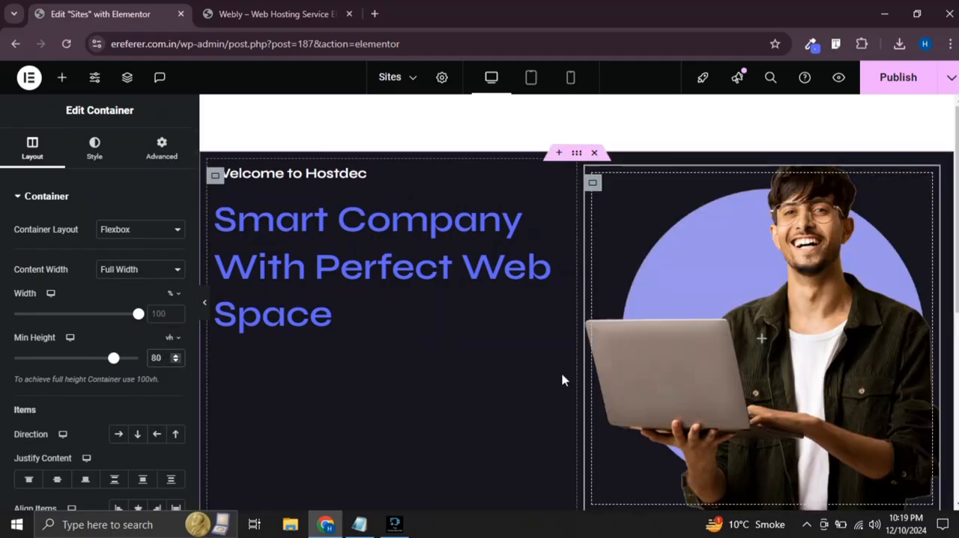
# Change the image container's minimum height to 90 vh and preview the section at full width
pyautogui.scroll(-1, 678, 365)
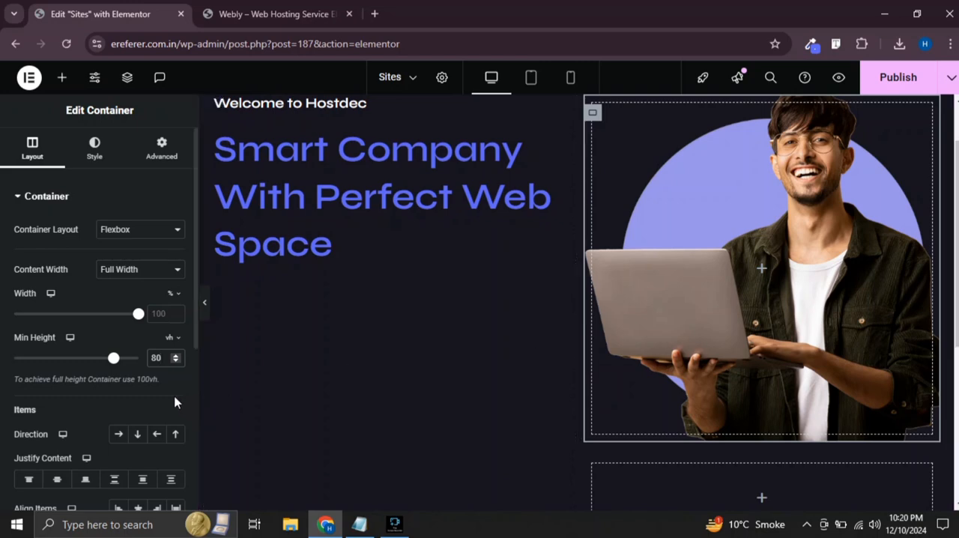
pyautogui.press('BackSpace')
pyautogui.press('BackSpace')
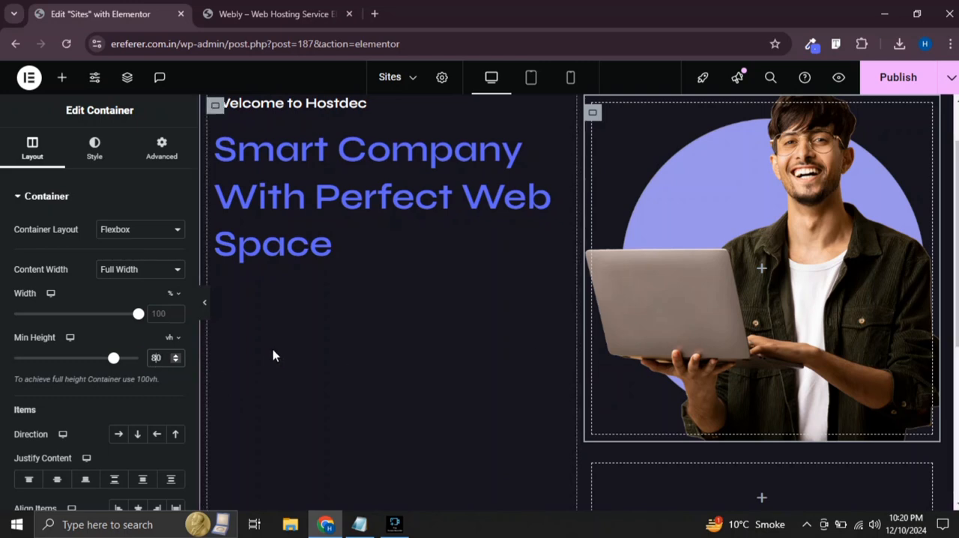
pyautogui.write('90')
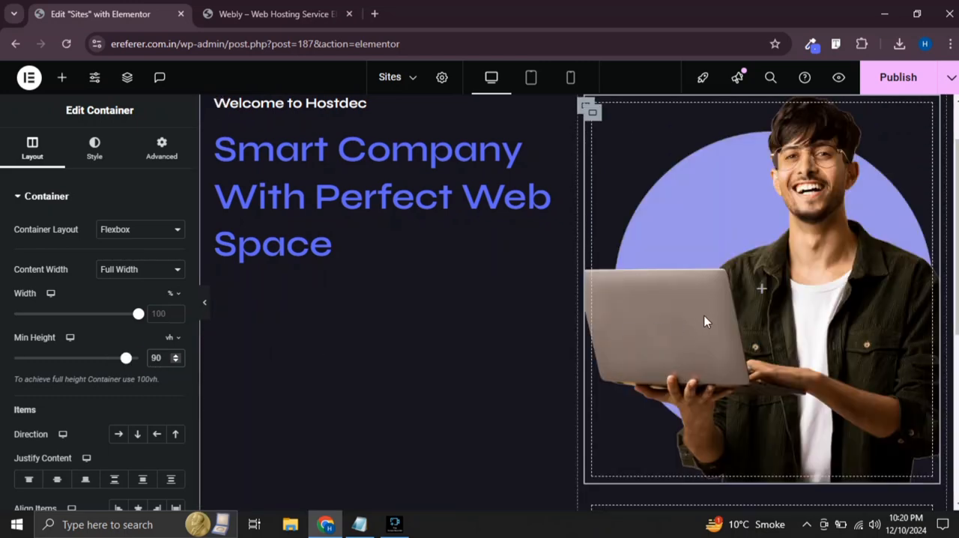
pyautogui.click(207, 307)
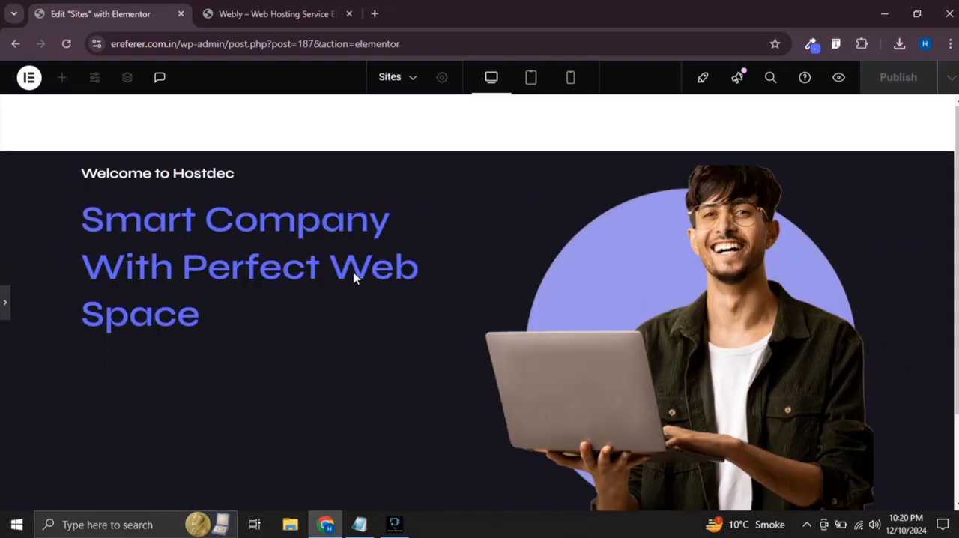
pyautogui.click(6, 304)
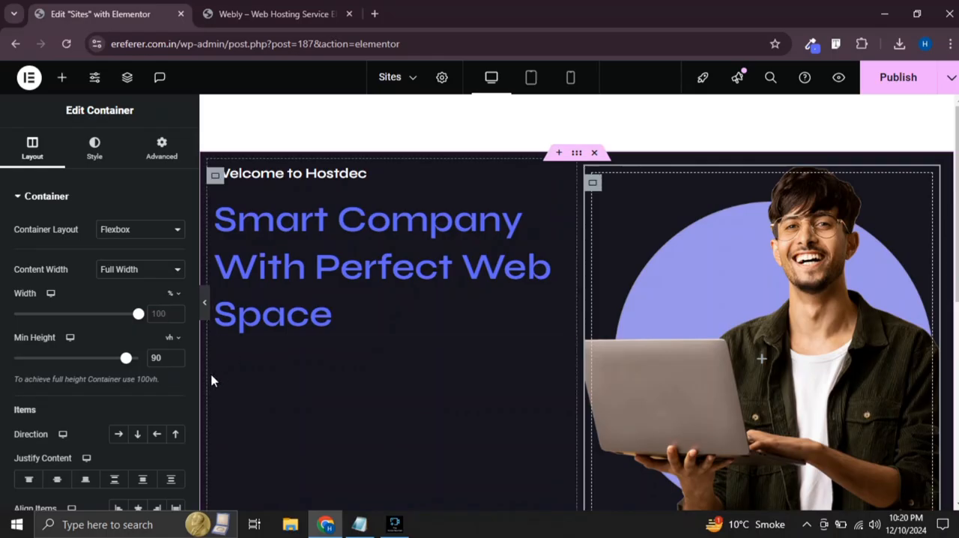
# Raise the image container's minimum height to 100 vh and check the whole section in a full-width preview
pyautogui.moveTo(122, 361); pyautogui.dragTo(150, 358)
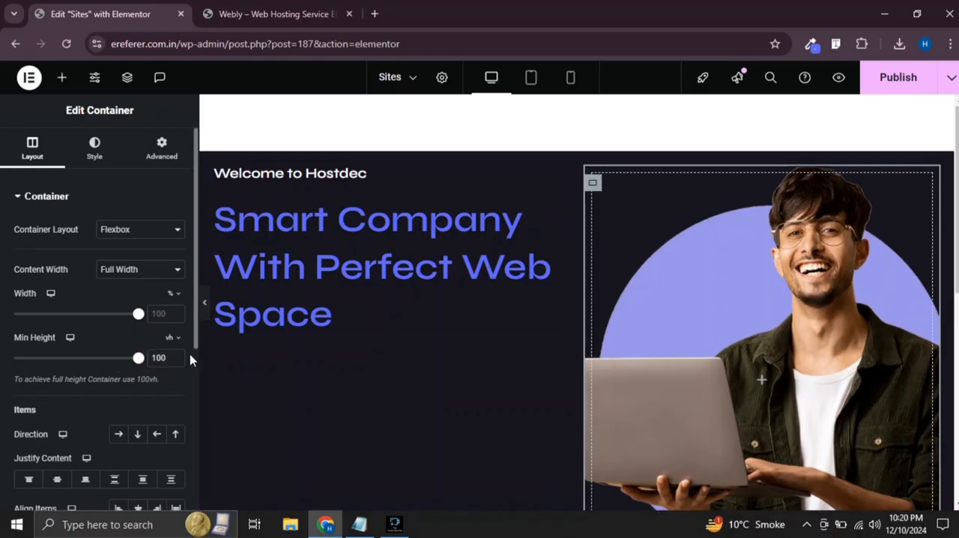
pyautogui.click(204, 307)
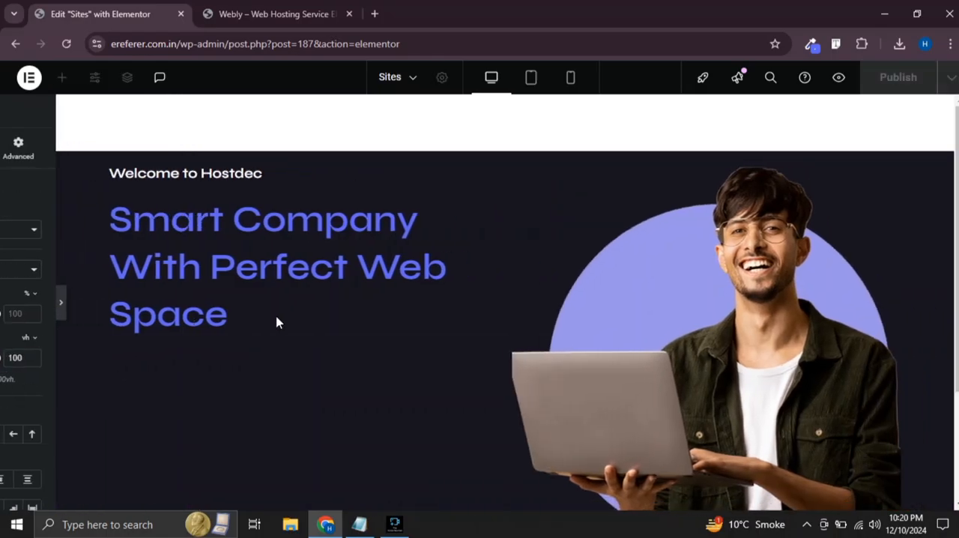
pyautogui.scroll(-2, 592, 289)
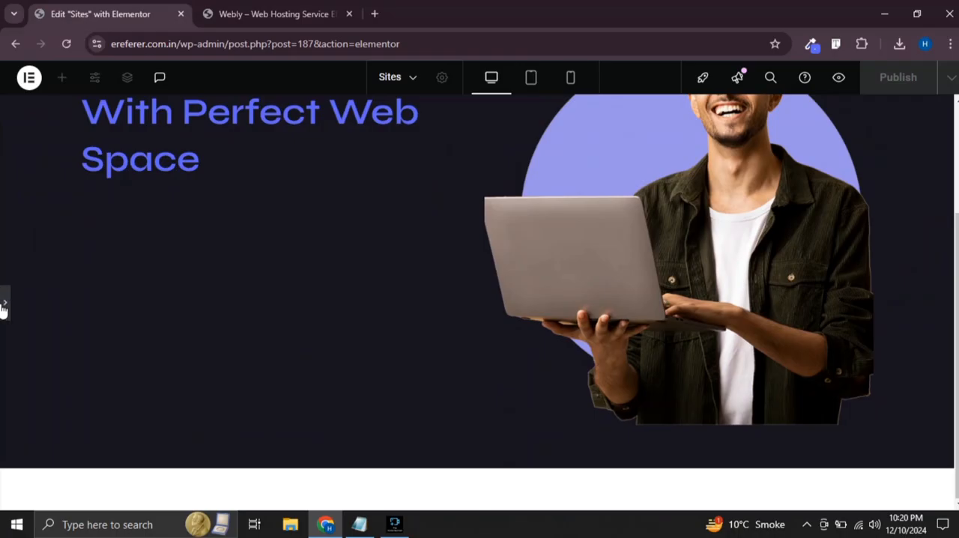
pyautogui.click(3, 306)
# Insert a container into the empty nested container below the image and duplicate it
pyautogui.scroll(-2, 479, 252)
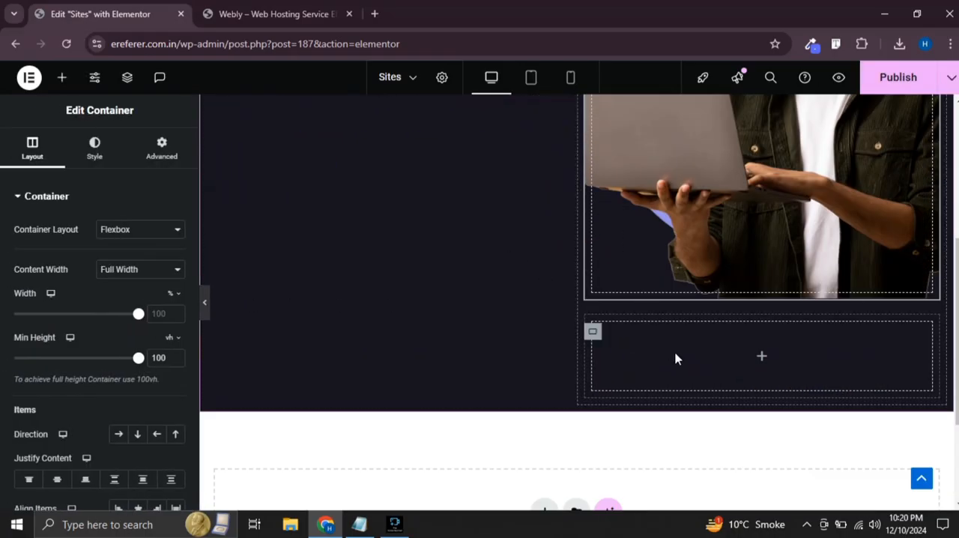
pyautogui.click(761, 360)
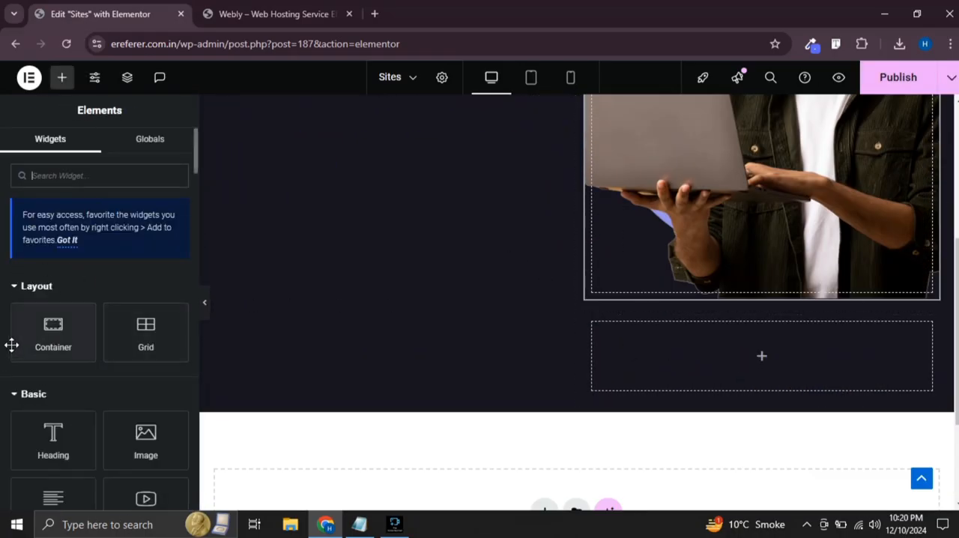
pyautogui.moveTo(54, 342); pyautogui.dragTo(651, 357)
pyautogui.rightClick(604, 343)
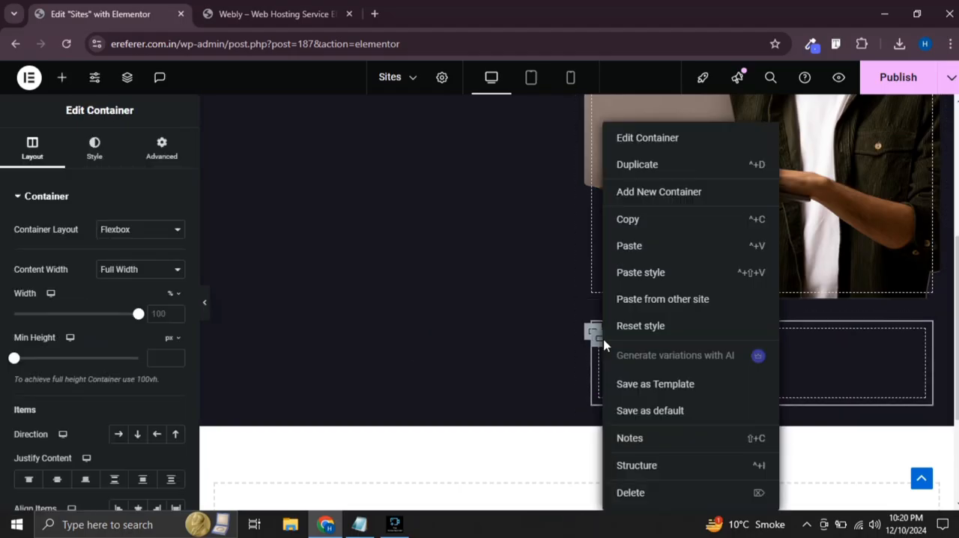
pyautogui.click(641, 164)
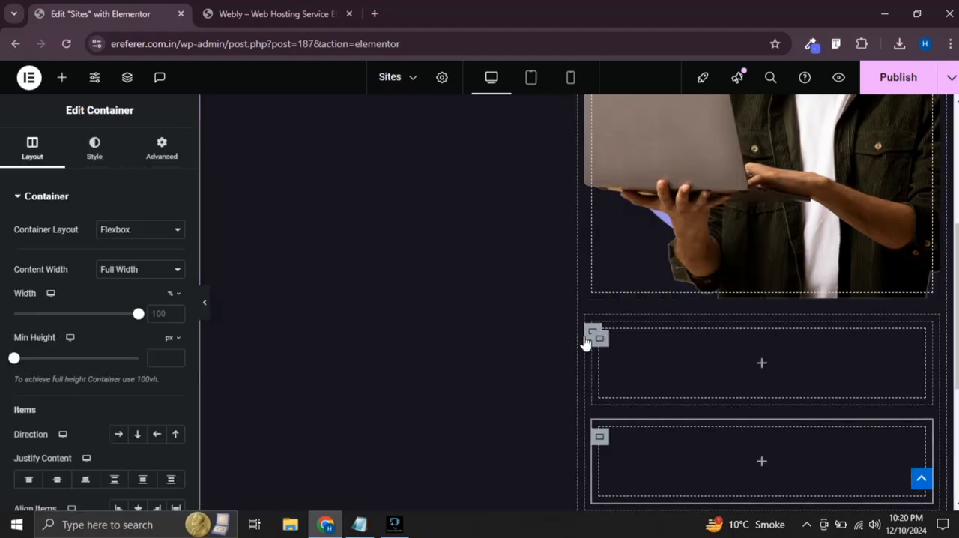
# Arrange the two inner containers below the image side by side by setting their parent's direction to a horizontal row
pyautogui.click(589, 334)
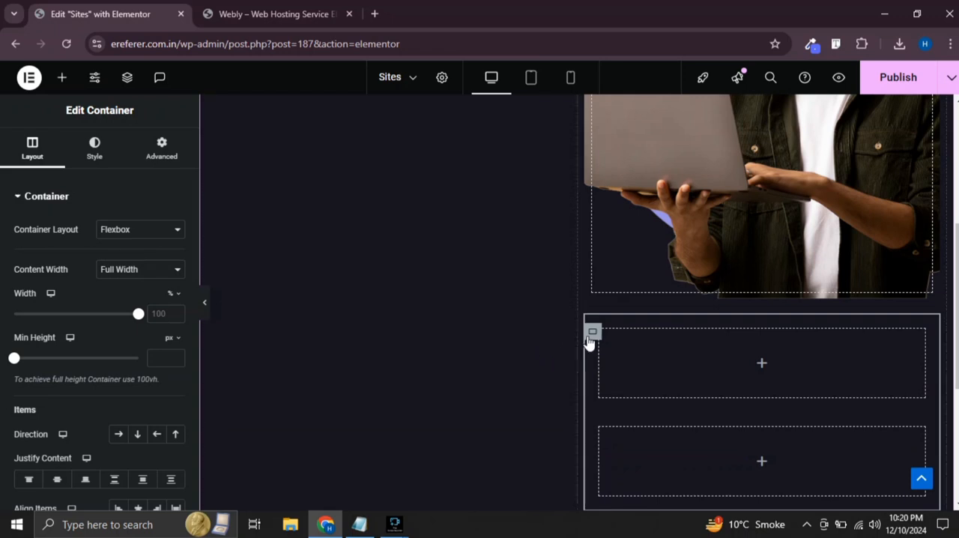
pyautogui.scroll(-2, 105, 293)
pyautogui.click(118, 294)
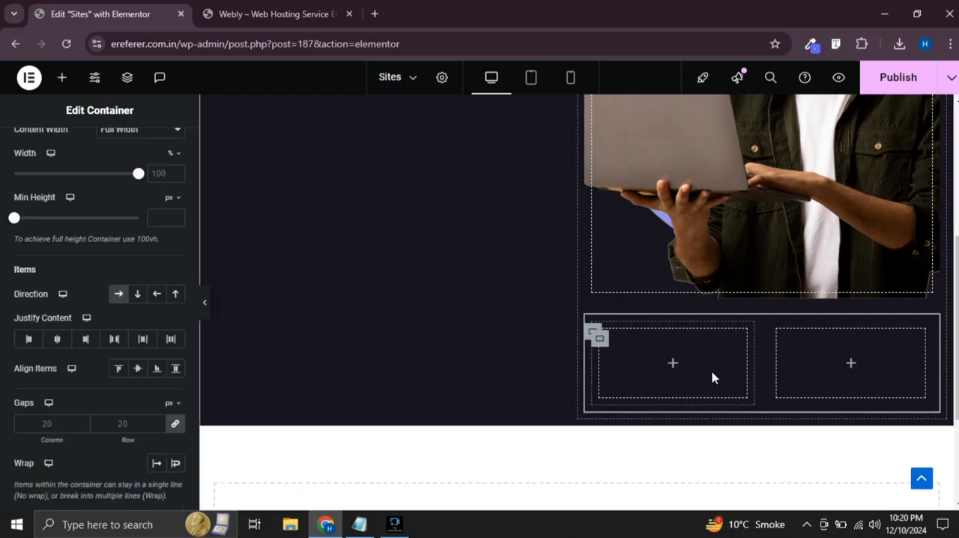
# Set the content width of the first inner container below the image to Boxed
pyautogui.click(602, 346)
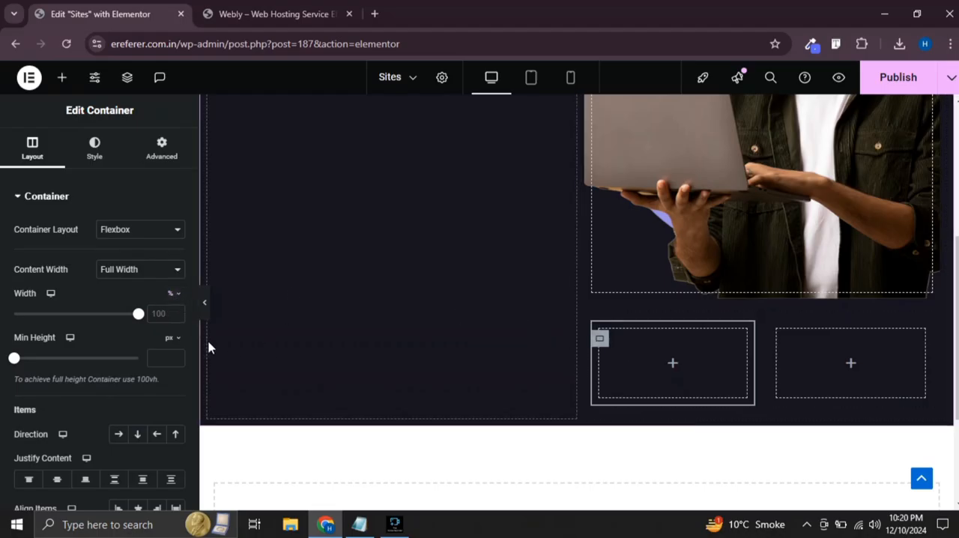
pyautogui.click(150, 271)
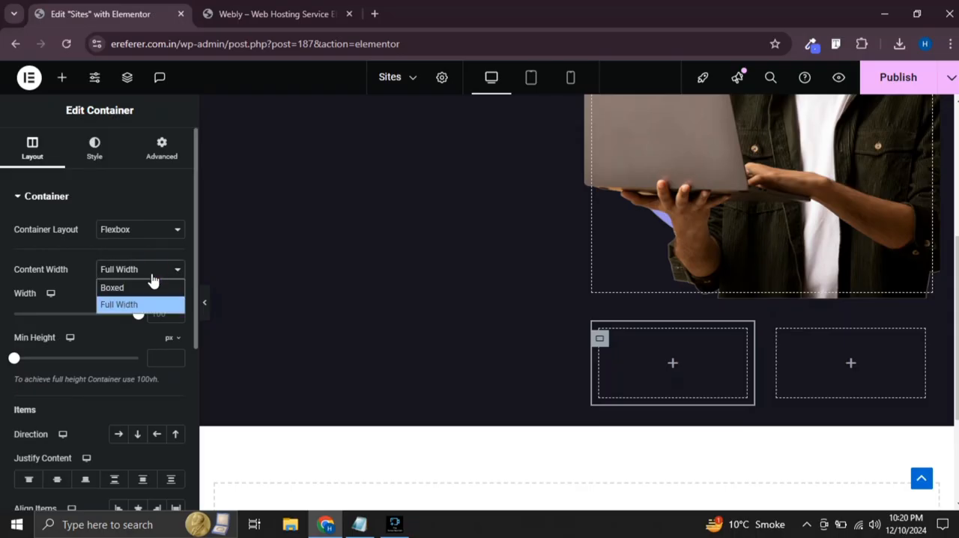
pyautogui.click(139, 287)
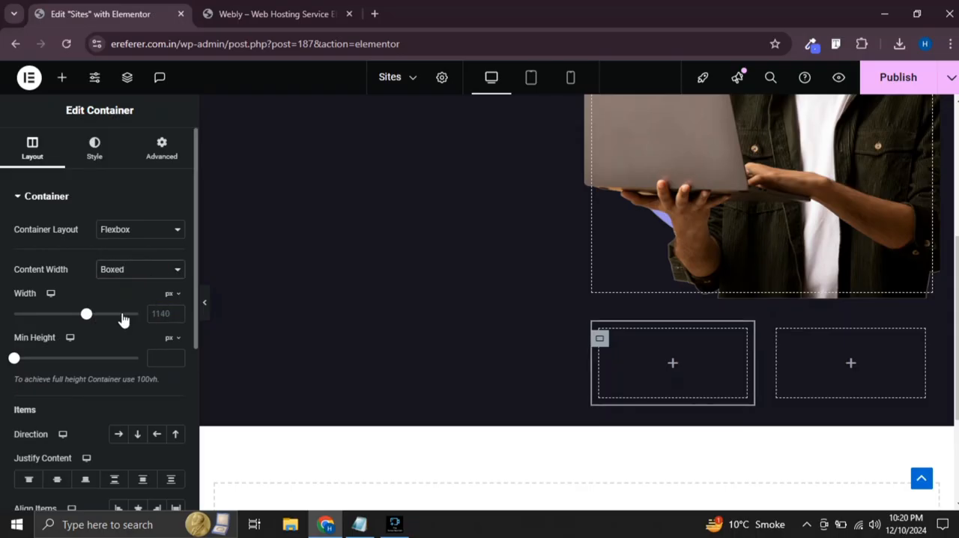
pyautogui.click(170, 300)
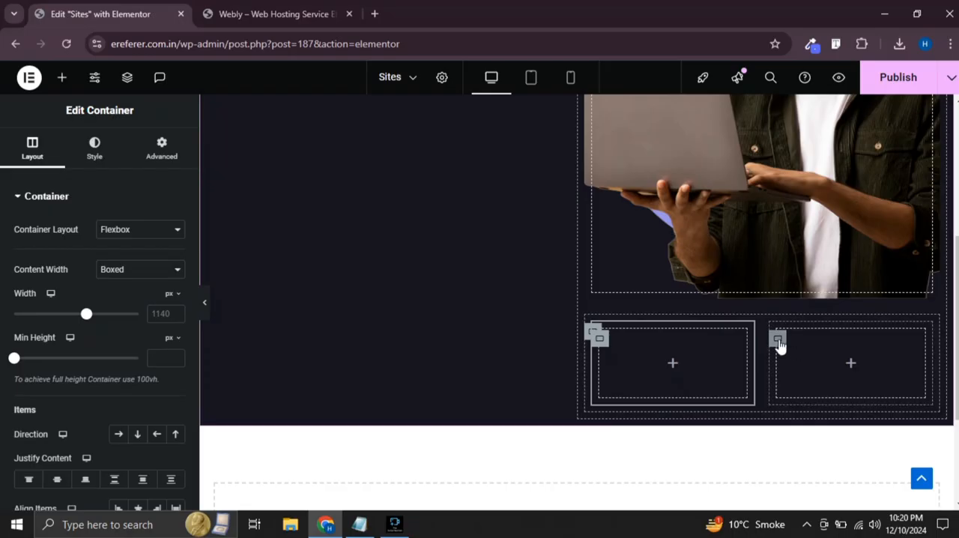
# Set the column and row gaps of the parent container holding the two inner containers to 0 px
pyautogui.click(779, 344)
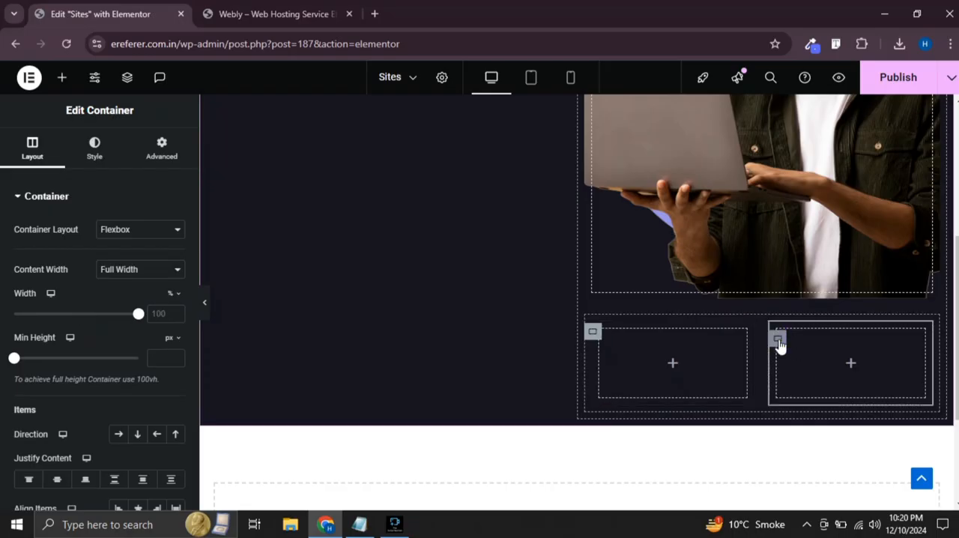
pyautogui.click(592, 332)
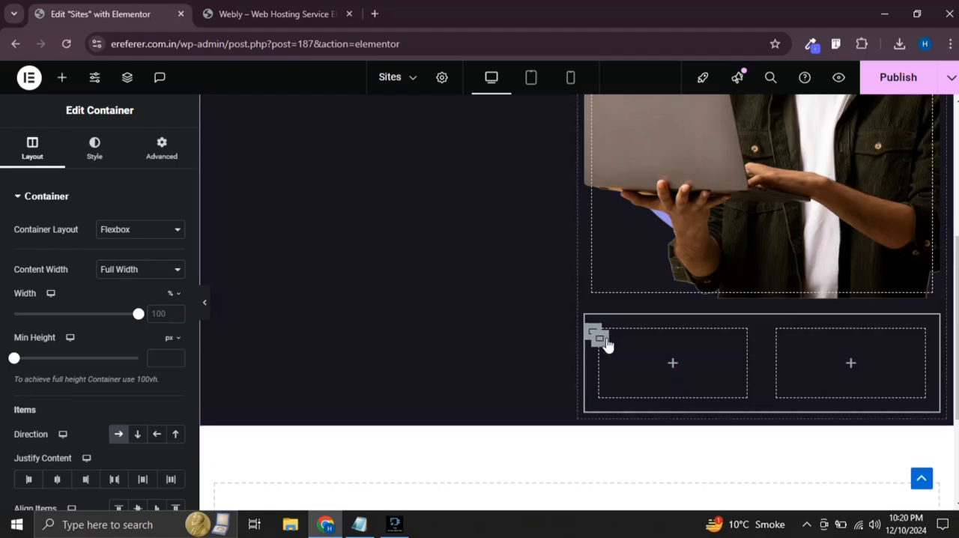
pyautogui.scroll(-4, 107, 347)
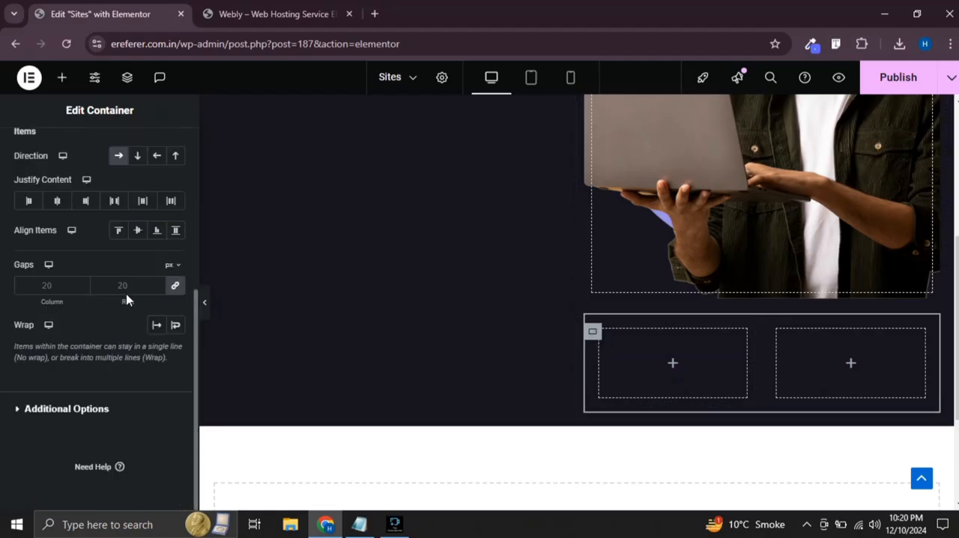
pyautogui.click(175, 285)
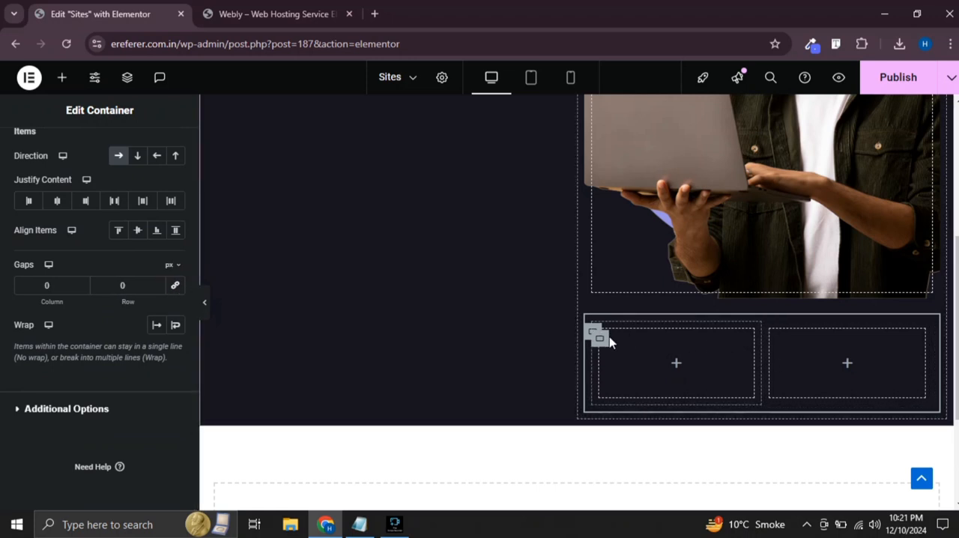
# Search the widgets for "icon" and add an Icon Box to the first inner container below the image
pyautogui.click(677, 364)
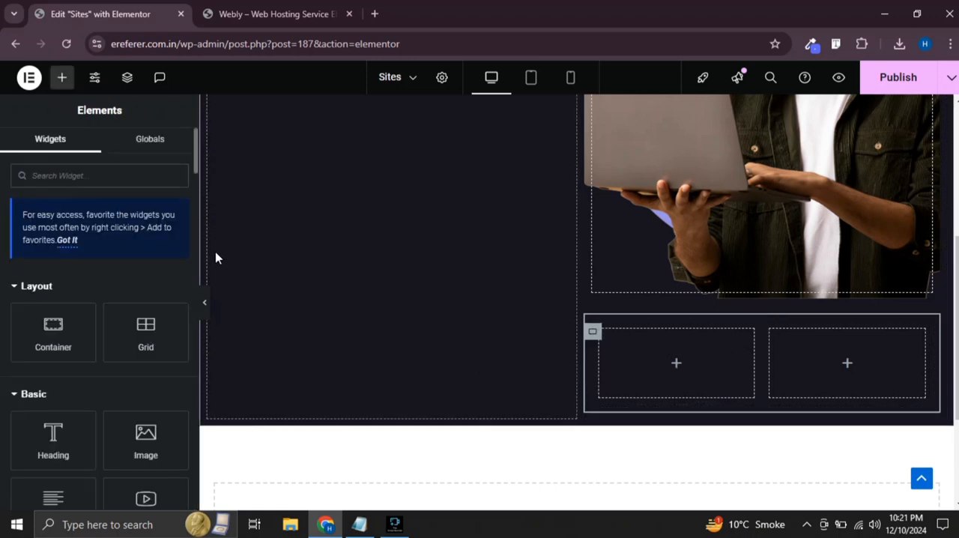
pyautogui.click(99, 175)
pyautogui.write('ic')
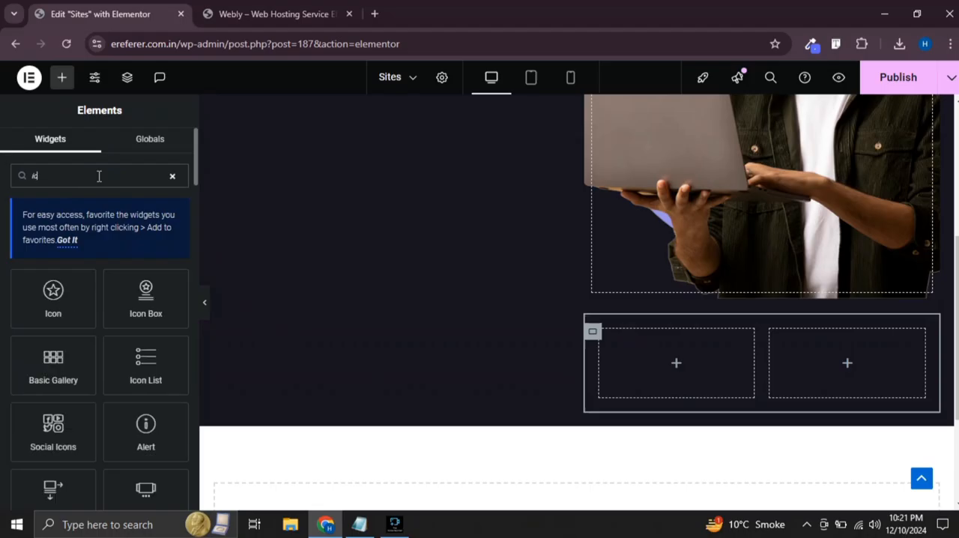
pyautogui.write('on')
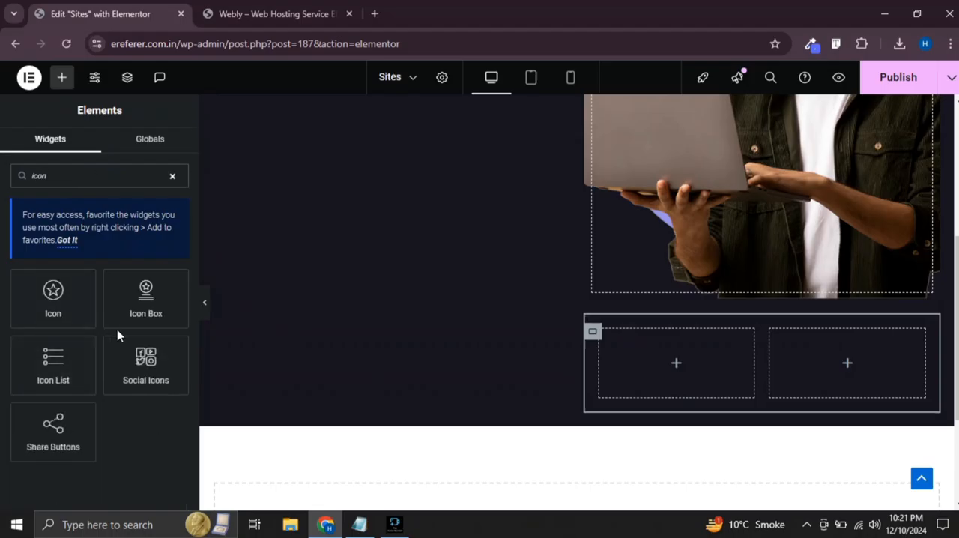
pyautogui.moveTo(145, 298); pyautogui.dragTo(630, 368)
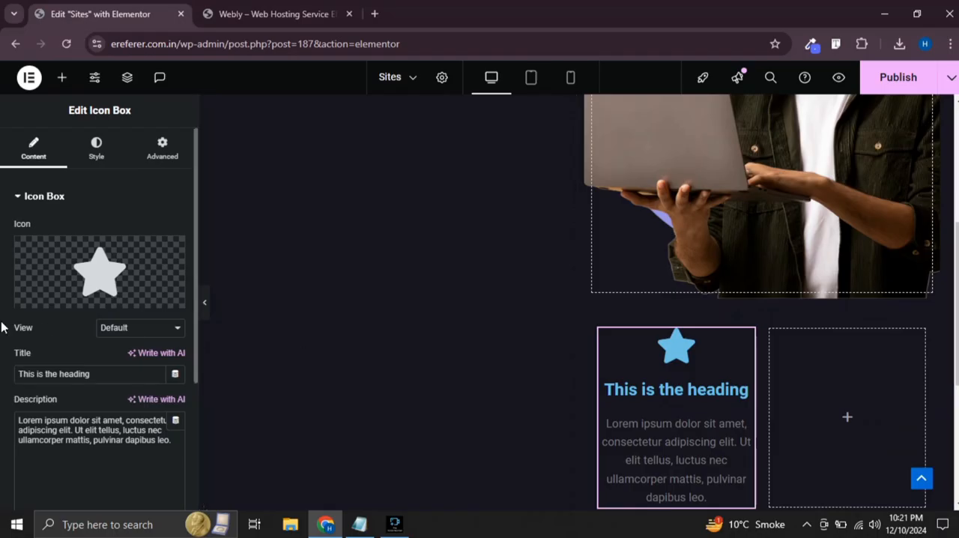
# Set the icon box's icon position to Left so the icon sits beside the heading
pyautogui.click(103, 165)
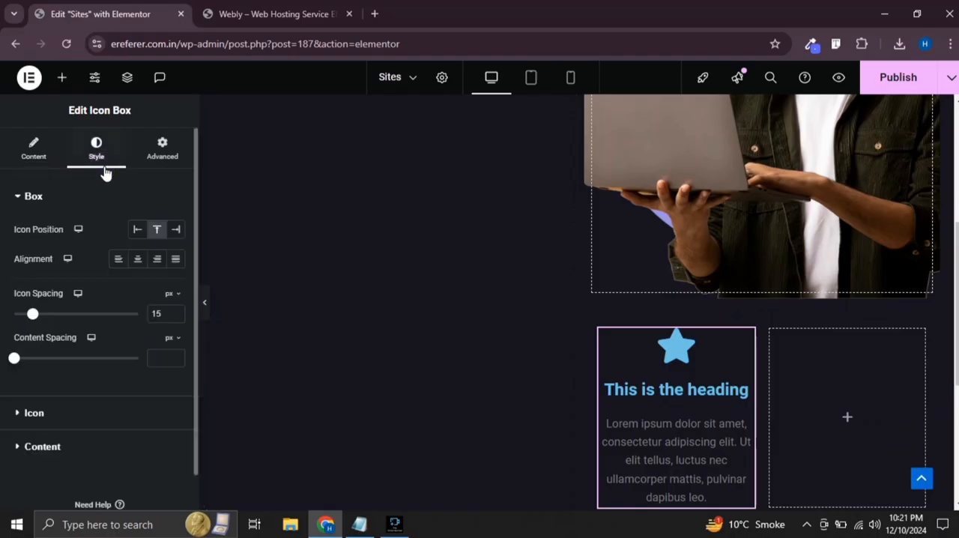
pyautogui.click(176, 231)
pyautogui.click(137, 231)
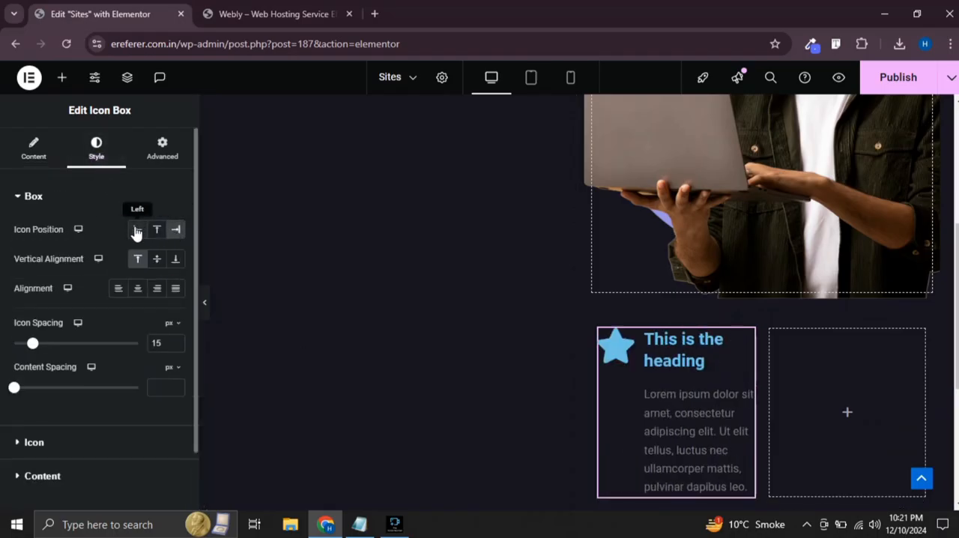
# Search the icon library for "user" and replace the icon box's star with the user icon with a check mark
pyautogui.click(34, 153)
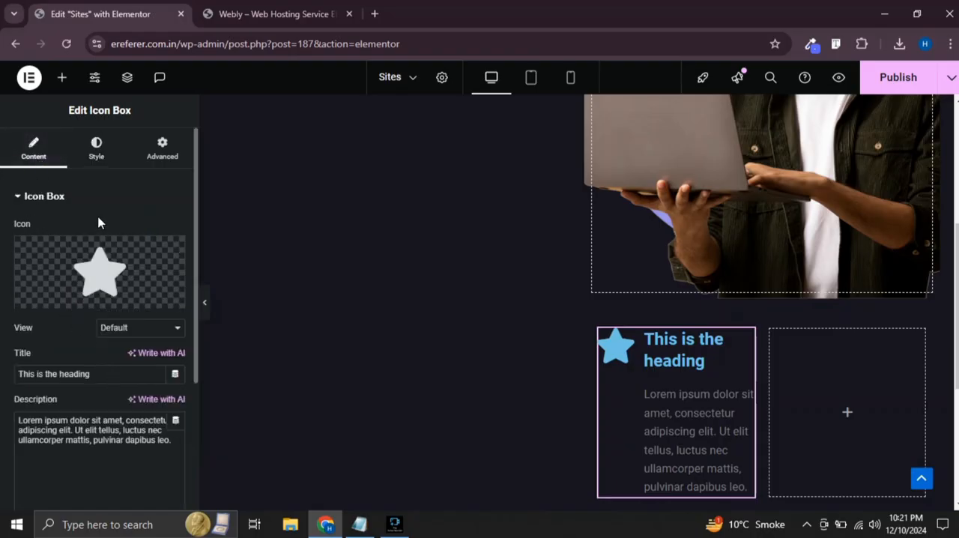
pyautogui.click(63, 301)
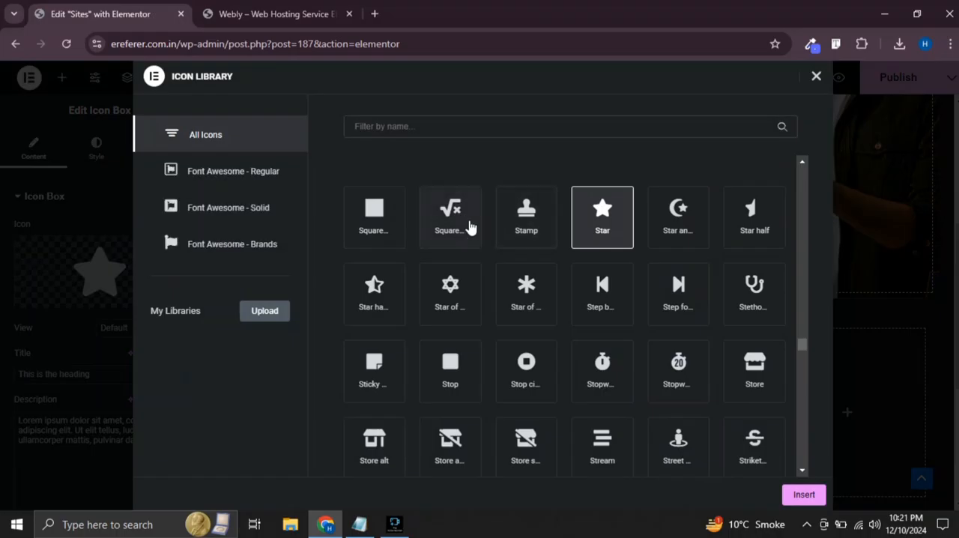
pyautogui.scroll(-1, 439, 257)
pyautogui.scroll(4, 397, 262)
pyautogui.click(390, 122)
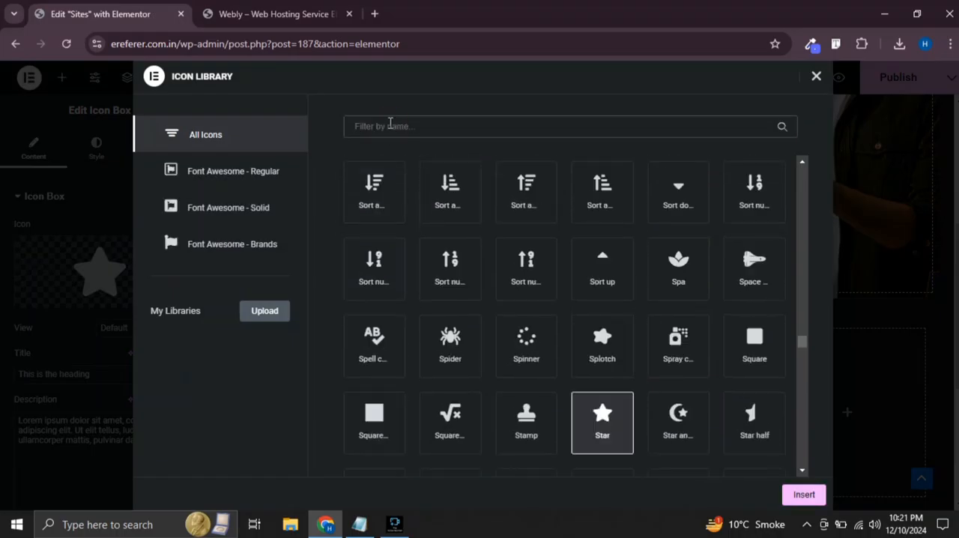
pyautogui.write('user')
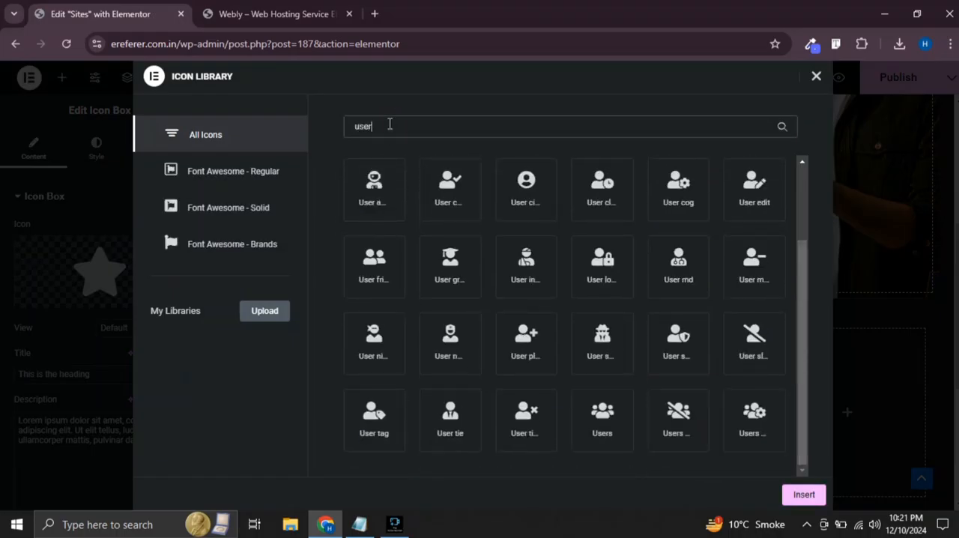
pyautogui.click(457, 202)
pyautogui.click(802, 494)
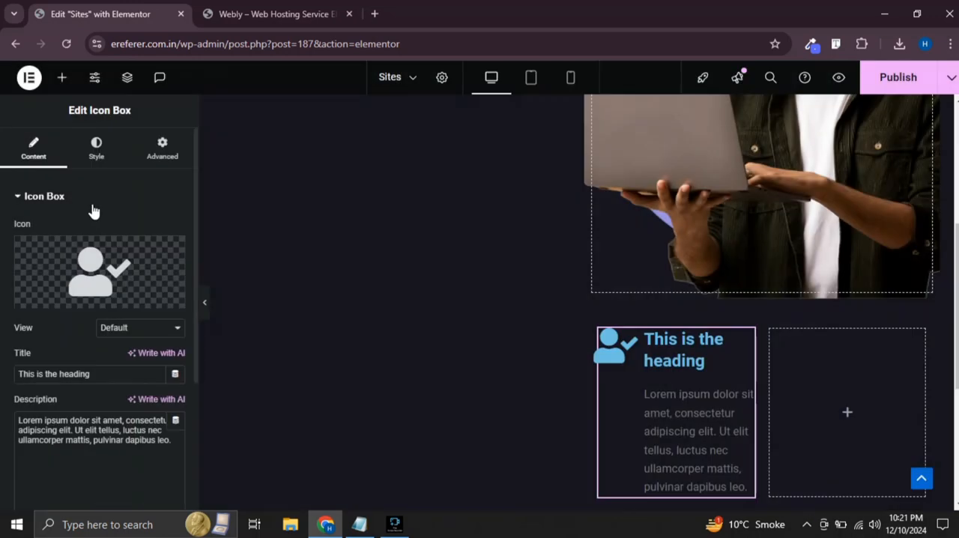
# Copy the text color code #5F65F4 from the "Smart Company With Perfect Web Space" heading
pyautogui.click(96, 147)
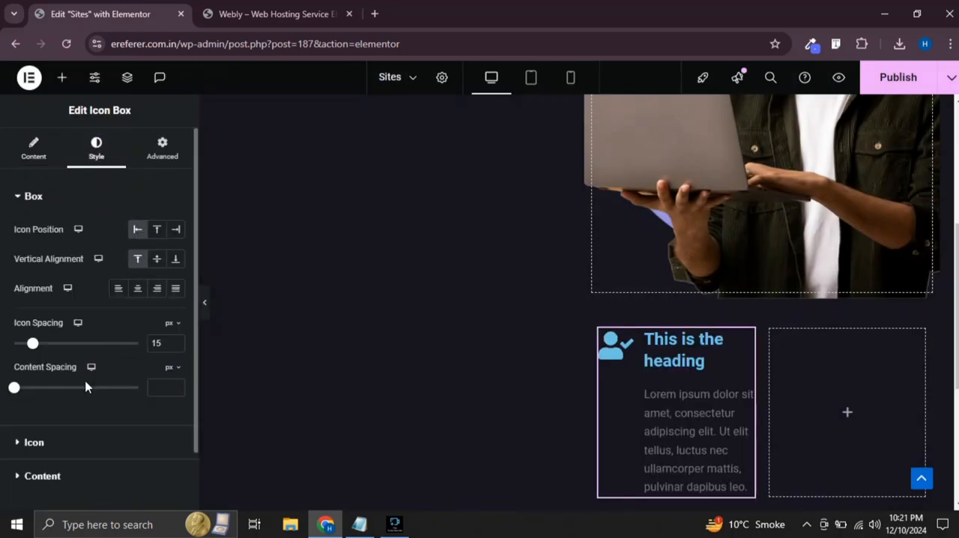
pyautogui.click(73, 439)
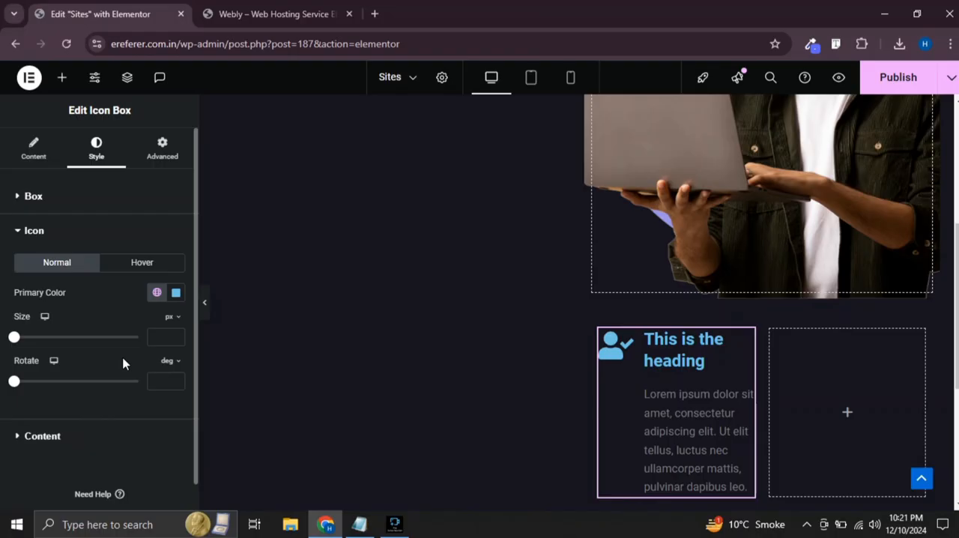
pyautogui.click(176, 293)
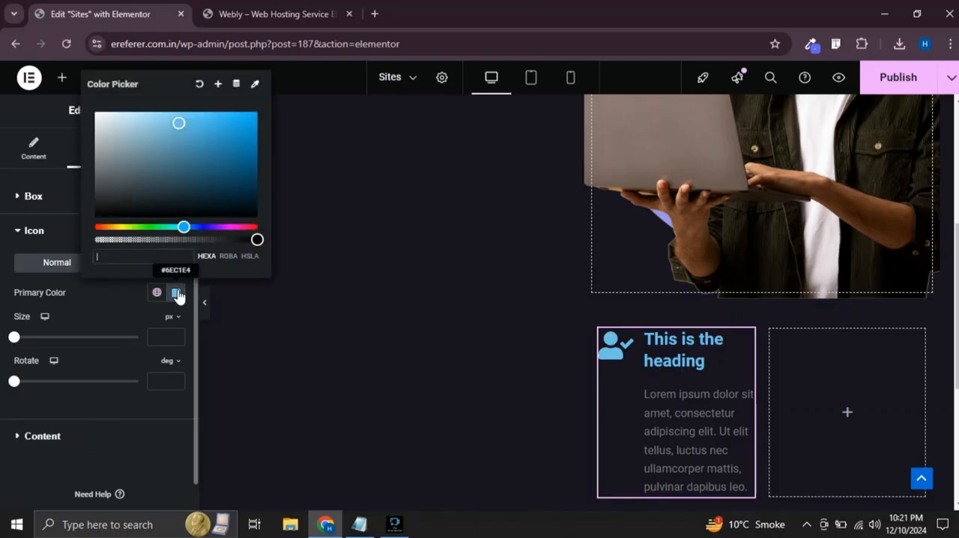
pyautogui.scroll(10, 349, 240)
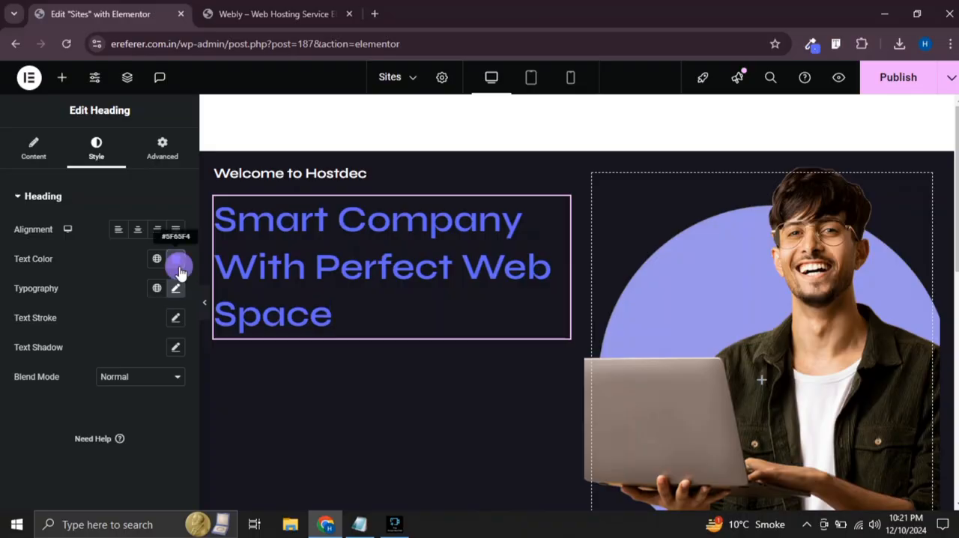
pyautogui.click(177, 260)
pyautogui.hotkey('ctrl', 'c')
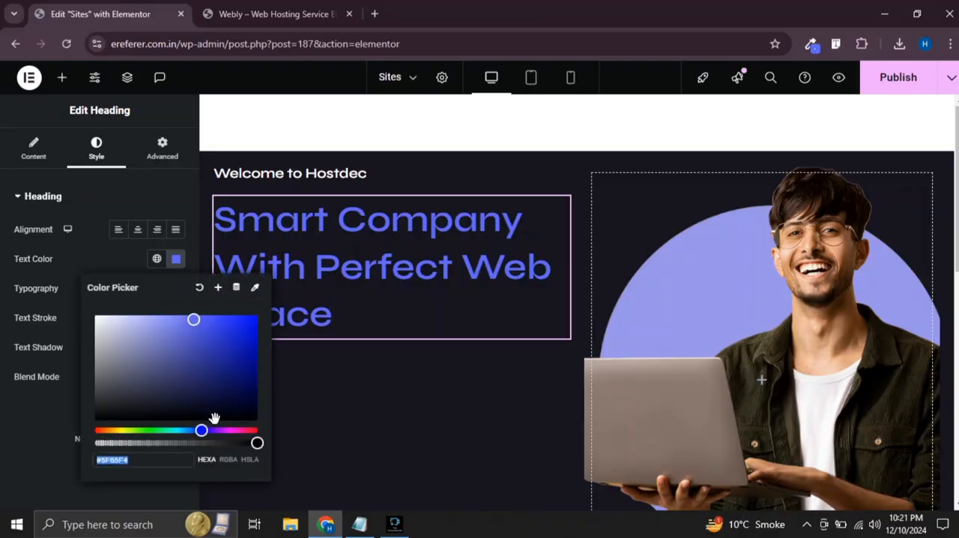
pyautogui.scroll(-4, 488, 407)
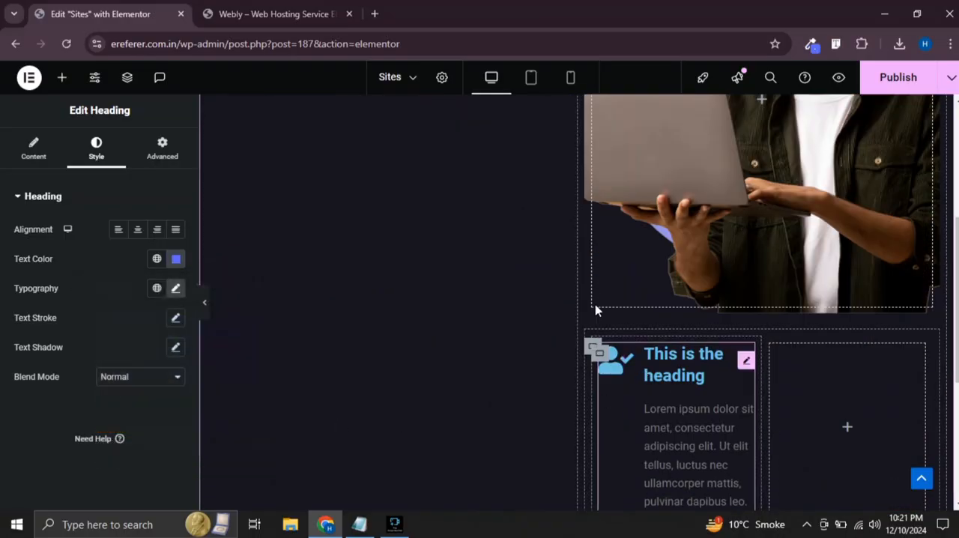
# Set the primary color of the icon box's icon to the copied #5F65F4
pyautogui.scroll(2, 592, 300)
pyautogui.click(206, 303)
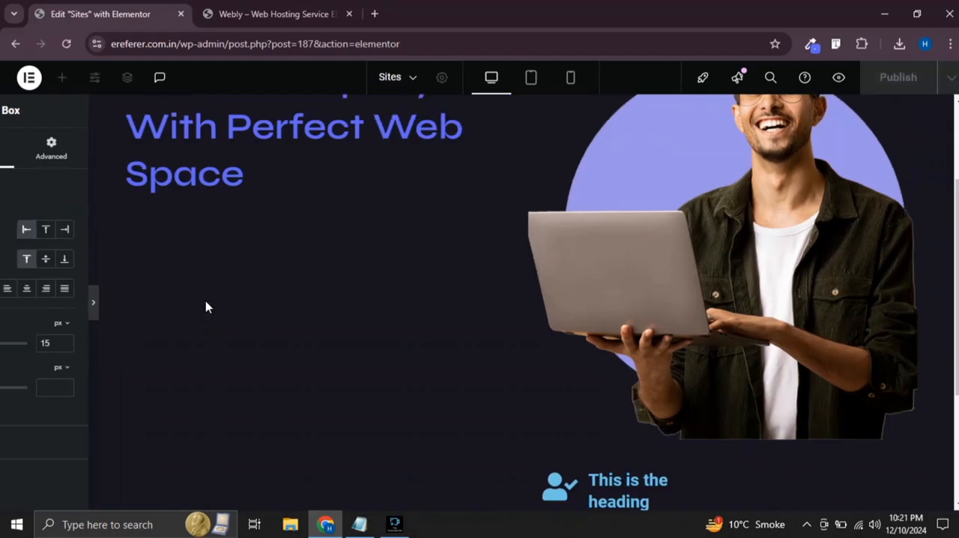
pyautogui.click(4, 313)
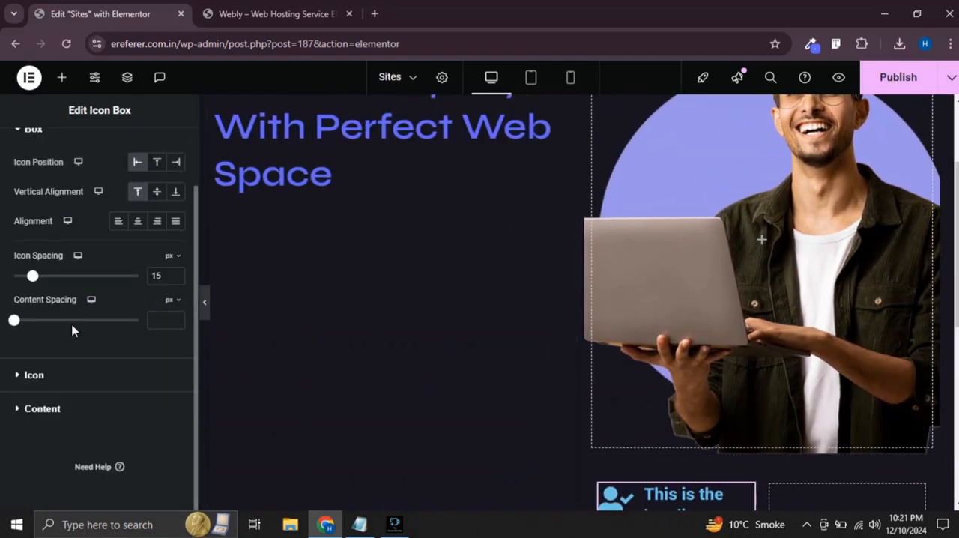
pyautogui.click(67, 376)
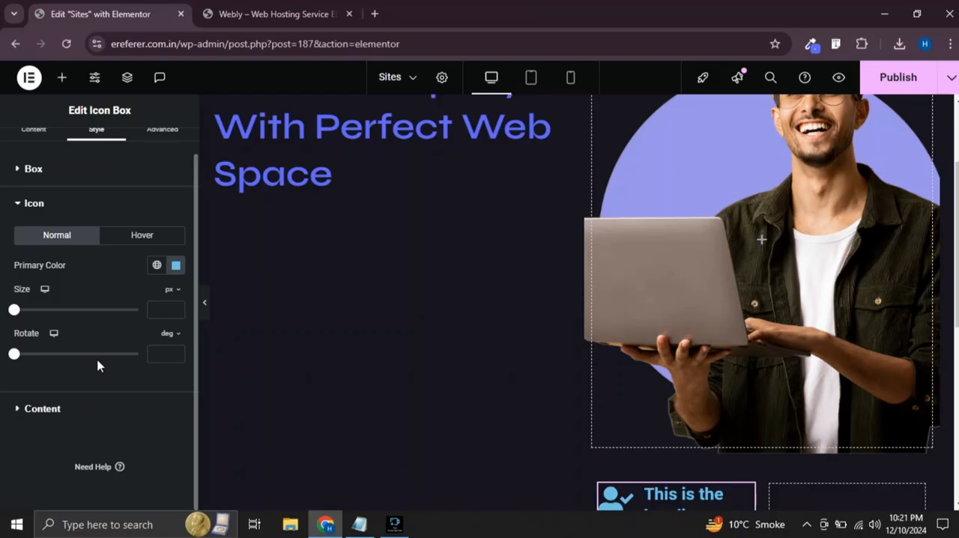
pyautogui.click(175, 265)
pyautogui.hotkey('ctrl', 'v')
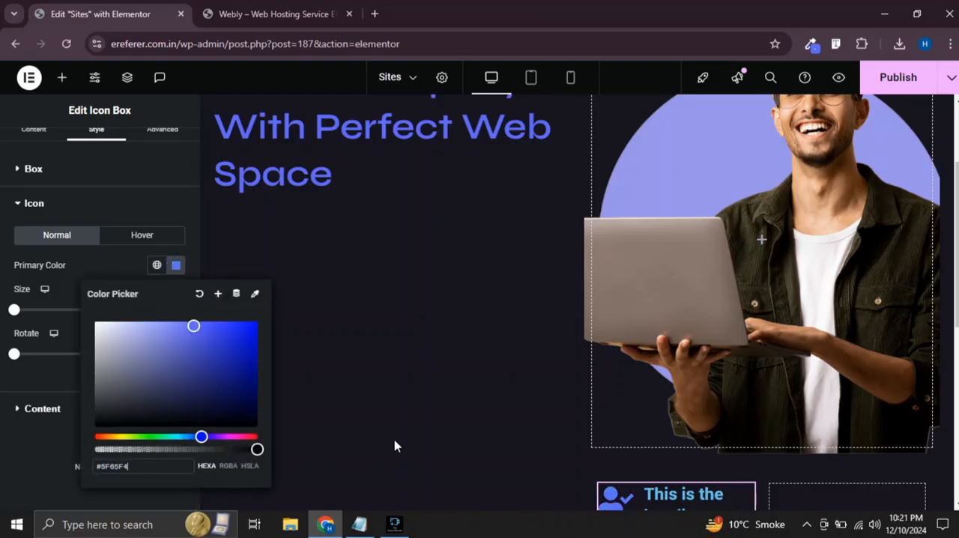
pyautogui.scroll(-3, 526, 398)
pyautogui.click(2, 323)
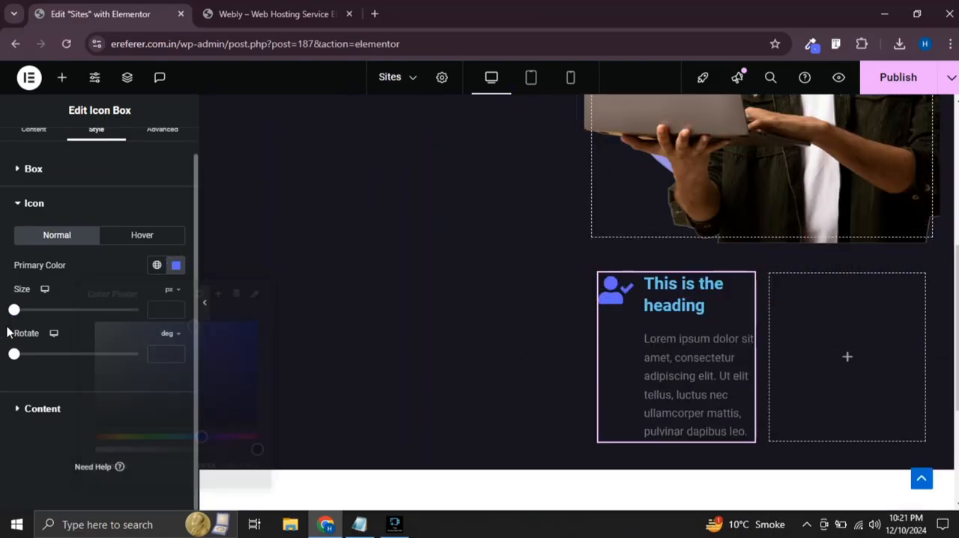
# Set the icon box's title color to white
pyautogui.click(46, 411)
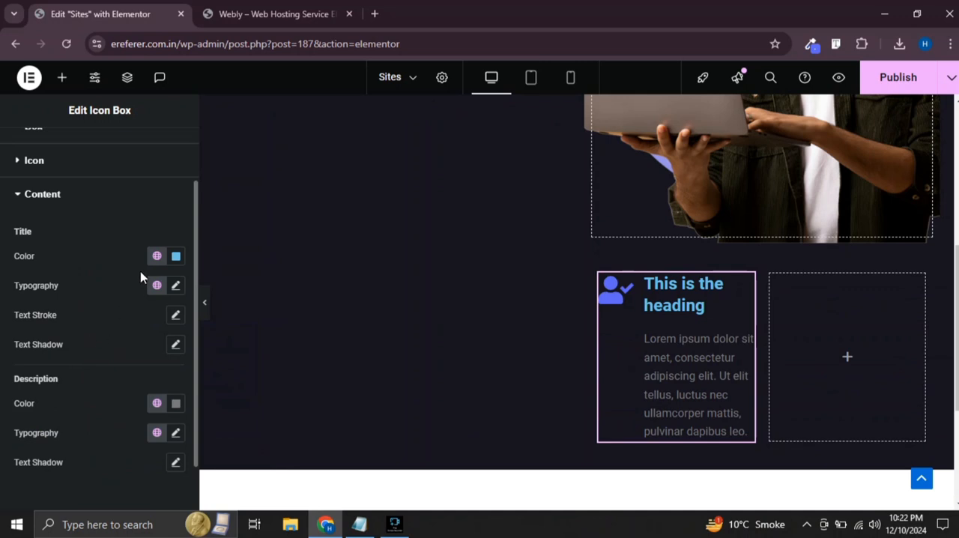
pyautogui.click(176, 257)
pyautogui.moveTo(131, 334); pyautogui.dragTo(73, 292)
pyautogui.click(5, 313)
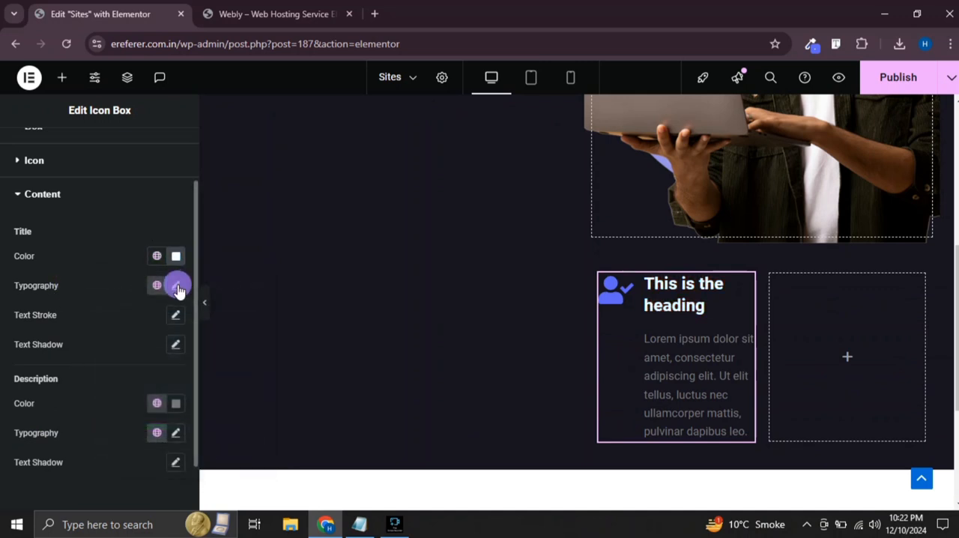
# Set the icon box title's font size to 18 px in its typography settings
pyautogui.click(177, 286)
pyautogui.click(153, 393)
pyautogui.write('18')
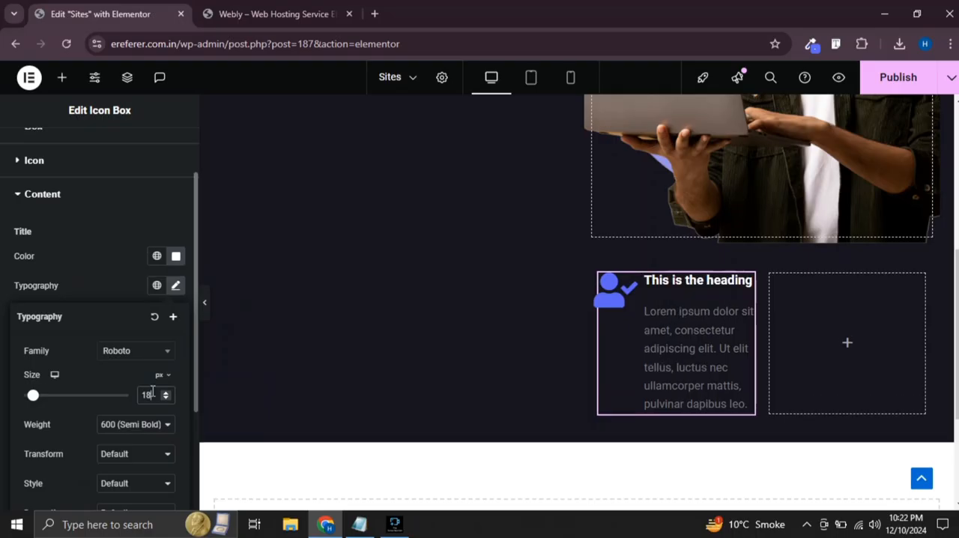
pyautogui.scroll(-2, 65, 387)
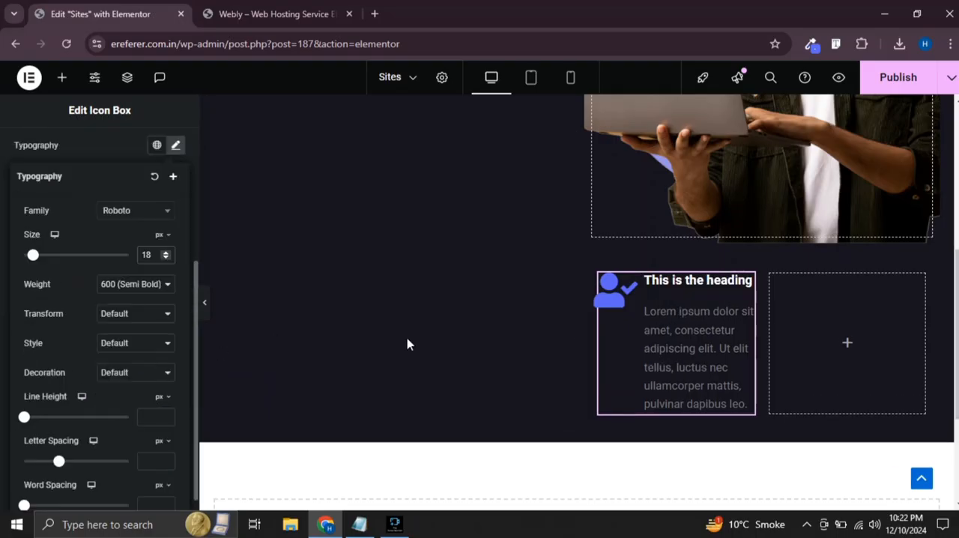
pyautogui.scroll(-1, 49, 337)
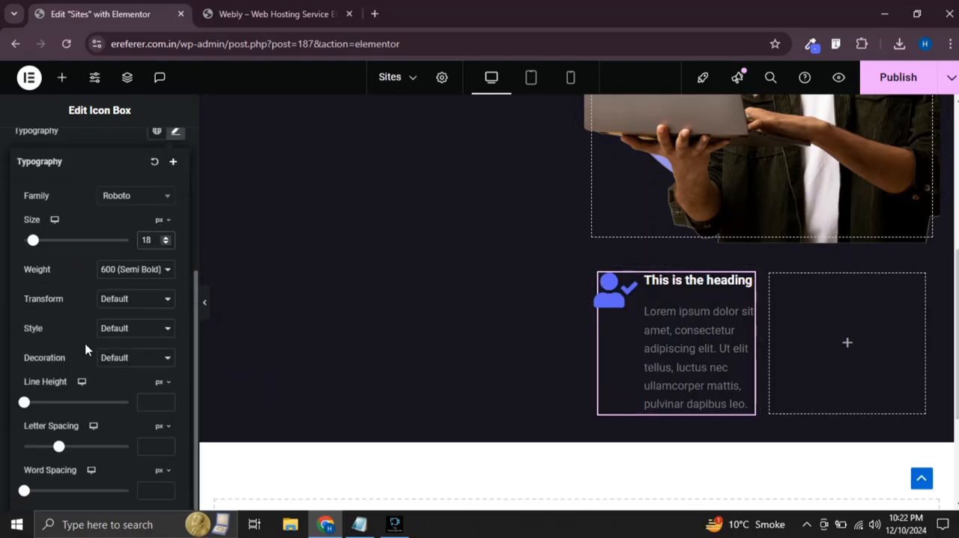
pyautogui.scroll(3, 94, 282)
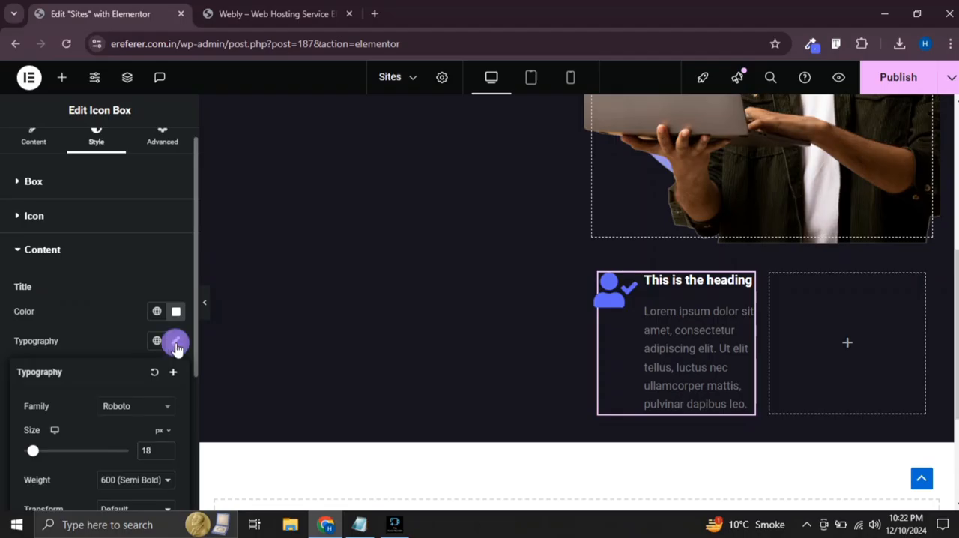
pyautogui.click(175, 338)
# Lighten the icon box's description color to the grey #ADADAD
pyautogui.click(175, 346)
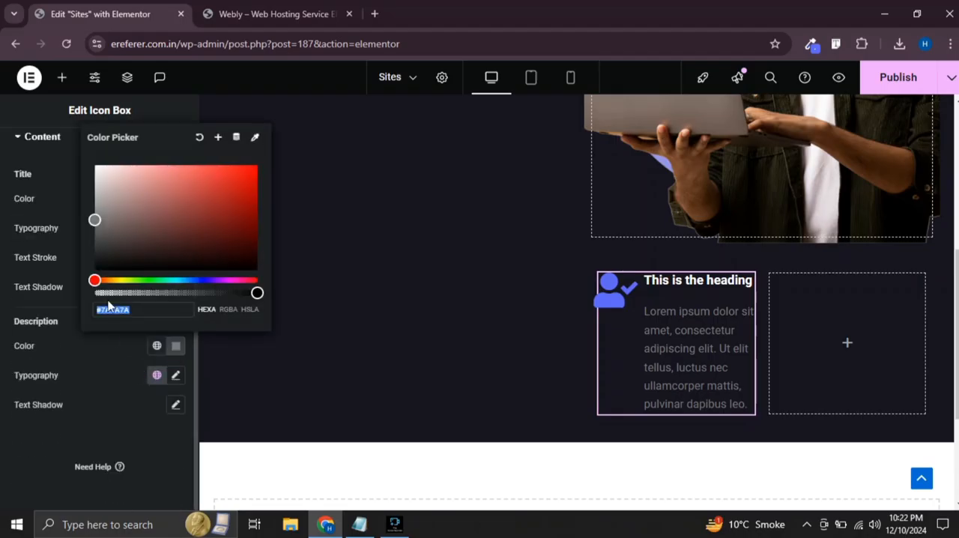
pyautogui.moveTo(95, 222); pyautogui.dragTo(92, 203)
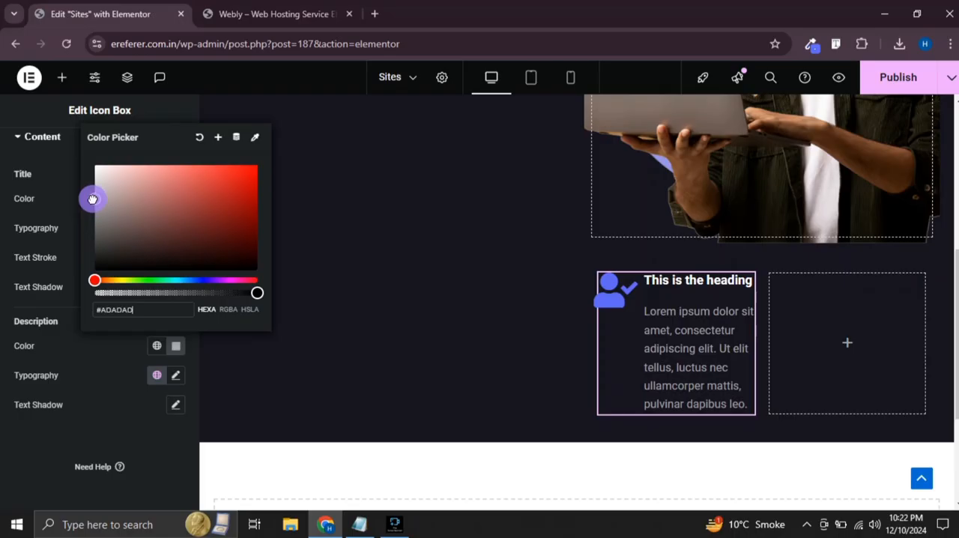
pyautogui.click(26, 190)
pyautogui.scroll(3, 67, 223)
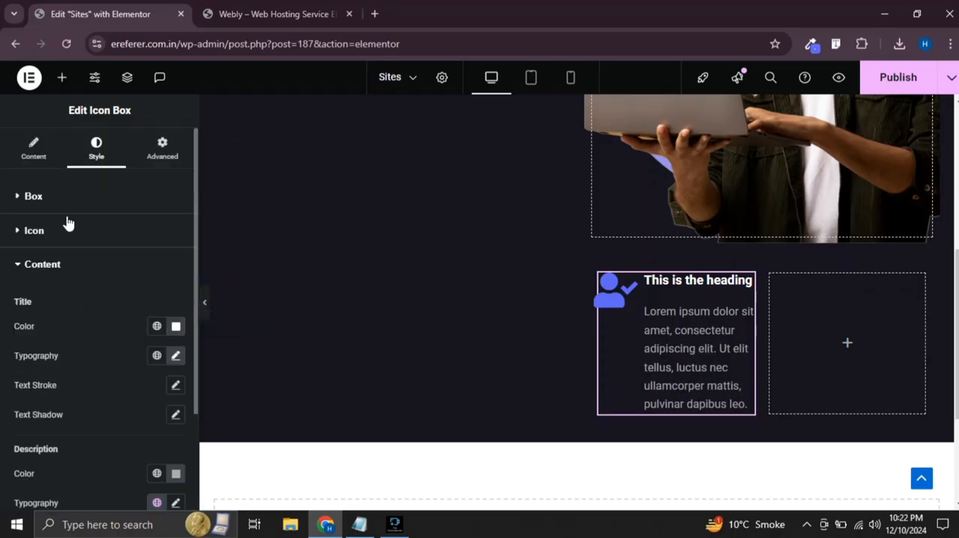
pyautogui.click(22, 196)
pyautogui.scroll(-1, 48, 300)
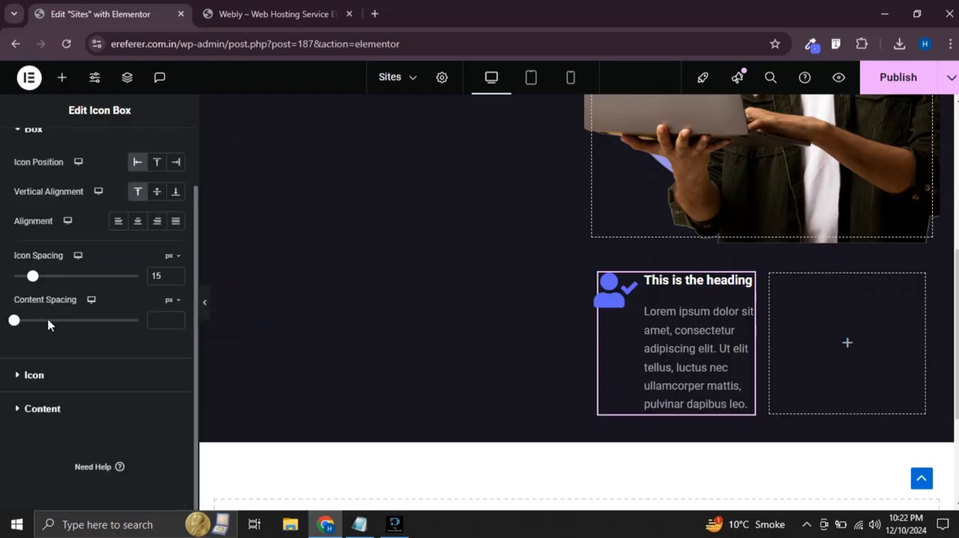
pyautogui.click(37, 410)
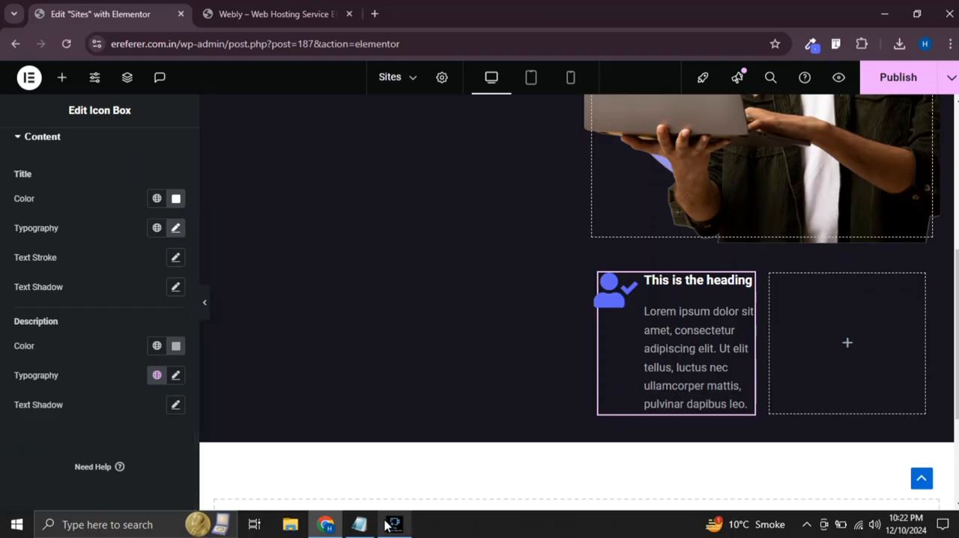
# Switch to Notepad and cut the "Powerfull Server" title with its "Lorem ipsum dolor sit amet, consectetur." line, then return to the page editor
pyautogui.click(360, 524)
pyautogui.scroll(-3, 432, 308)
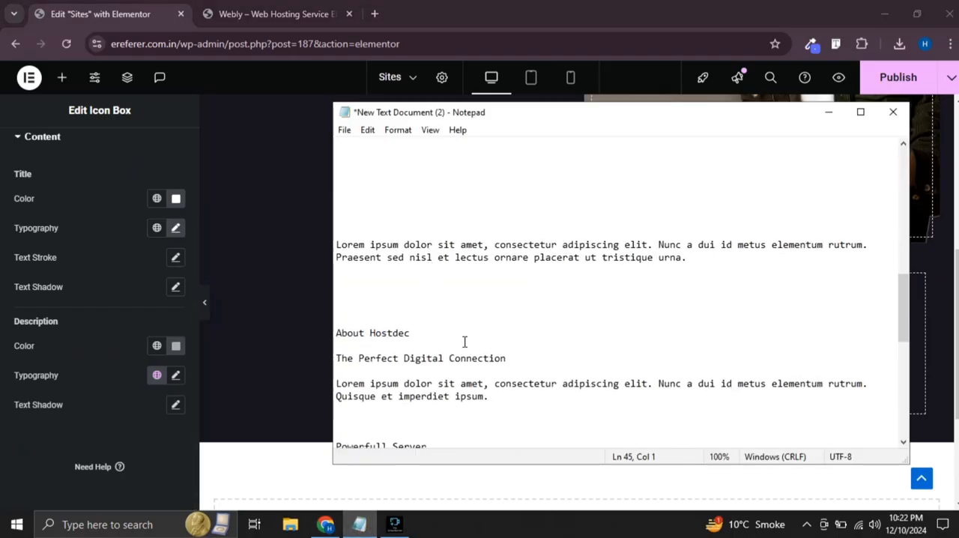
pyautogui.scroll(-1, 464, 341)
pyautogui.scroll(-5, 474, 300)
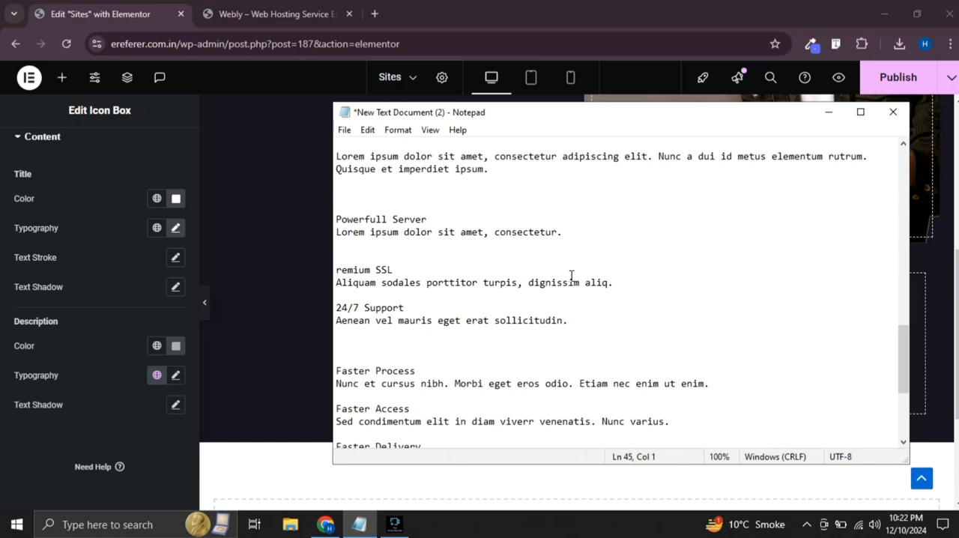
pyautogui.moveTo(562, 233); pyautogui.dragTo(336, 220)
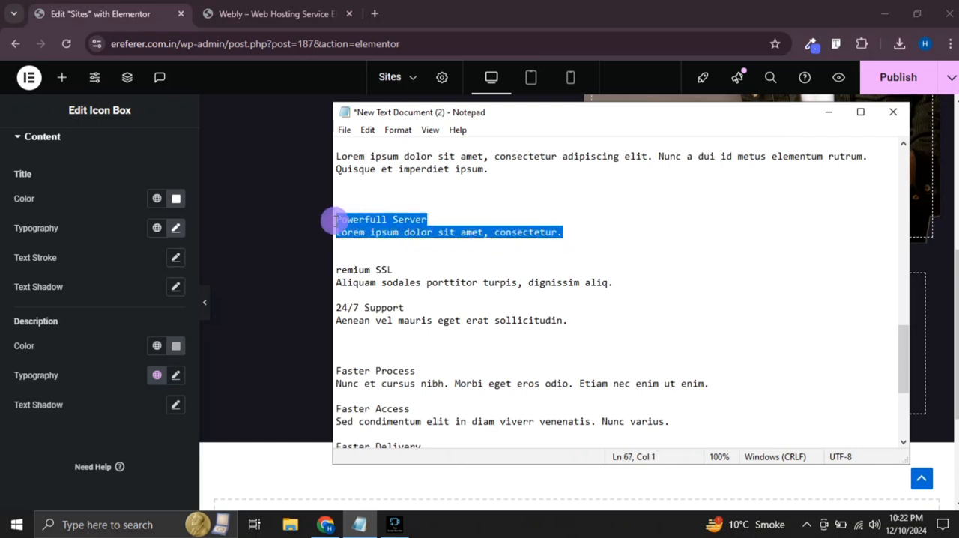
pyautogui.hotkey('ctrl', 'x')
pyautogui.click(283, 240)
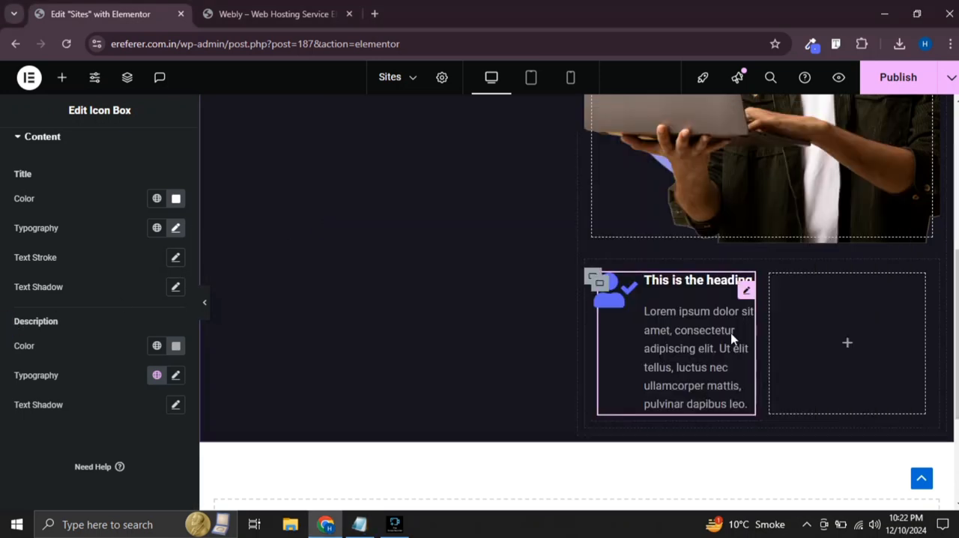
# Replace the icon box's description with the cut "Powerfull Server" and "Lorem ipsum dolor sit amet, consectetur." text
pyautogui.scroll(3, 45, 217)
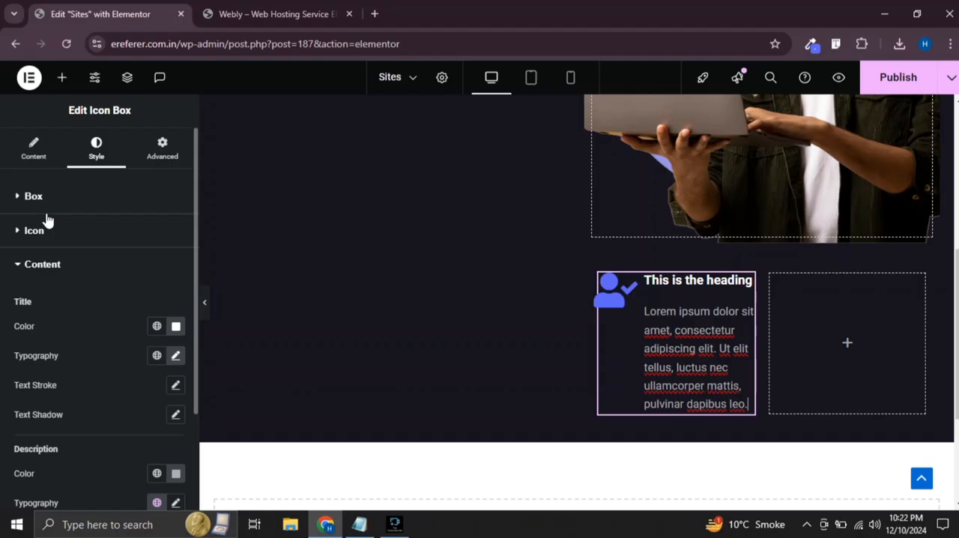
pyautogui.click(26, 148)
pyautogui.scroll(-2, 54, 338)
pyautogui.click(99, 316)
pyautogui.hotkey('ctrl', 'a')
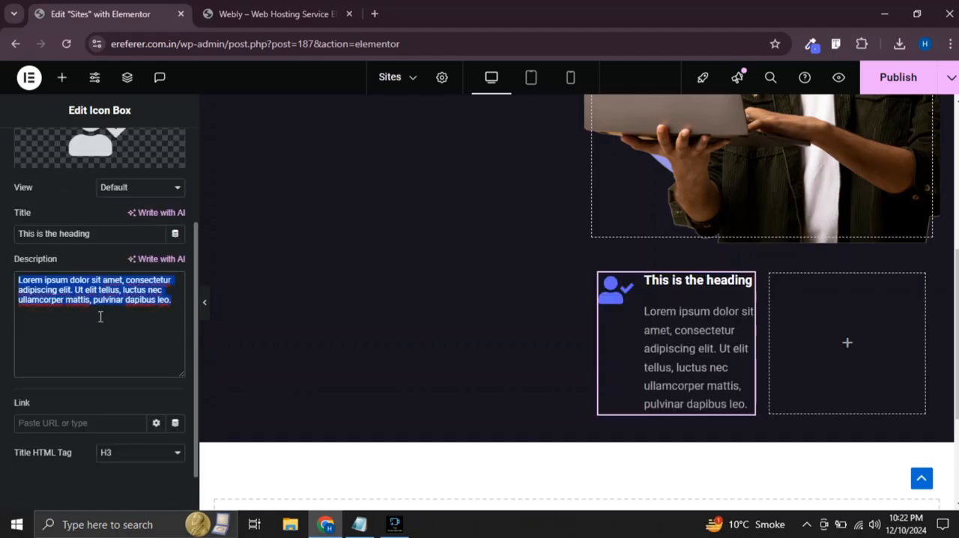
pyautogui.hotkey('ctrl', 'v')
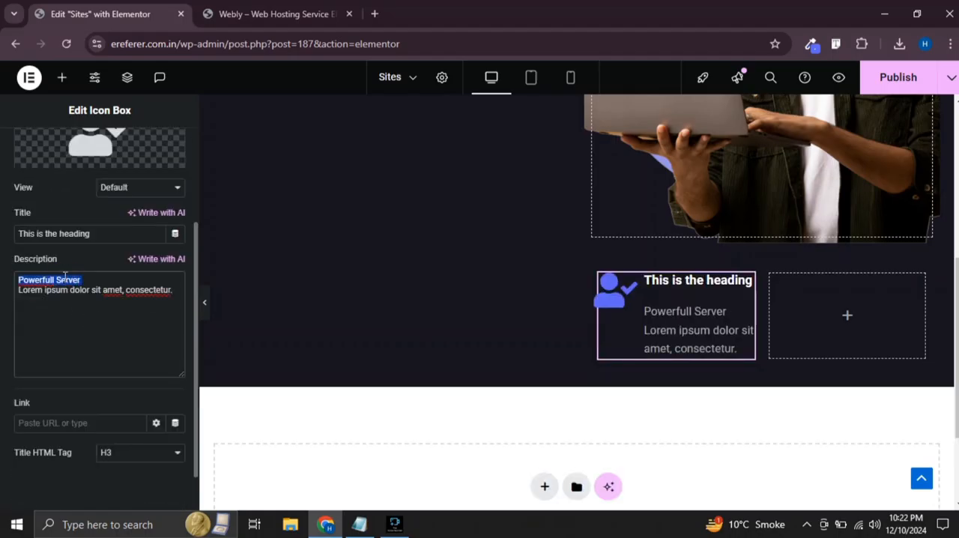
# Move "Powerfull Server" from the icon box's description into its title and preview the page without the editing panel
pyautogui.hotkey('ctrl', 'x')
pyautogui.click(75, 233)
pyautogui.hotkey('ctrl', 'a')
pyautogui.hotkey('ctrl', 'v')
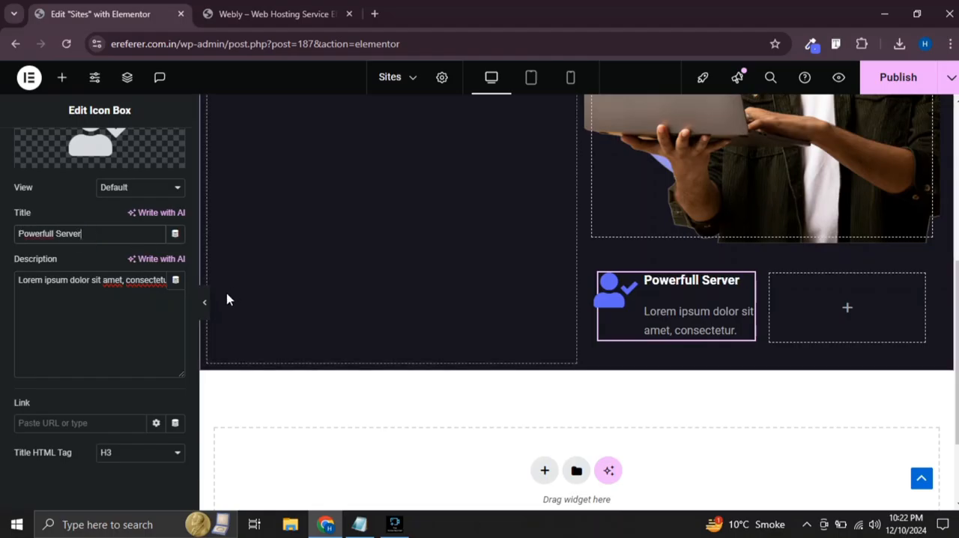
pyautogui.click(205, 302)
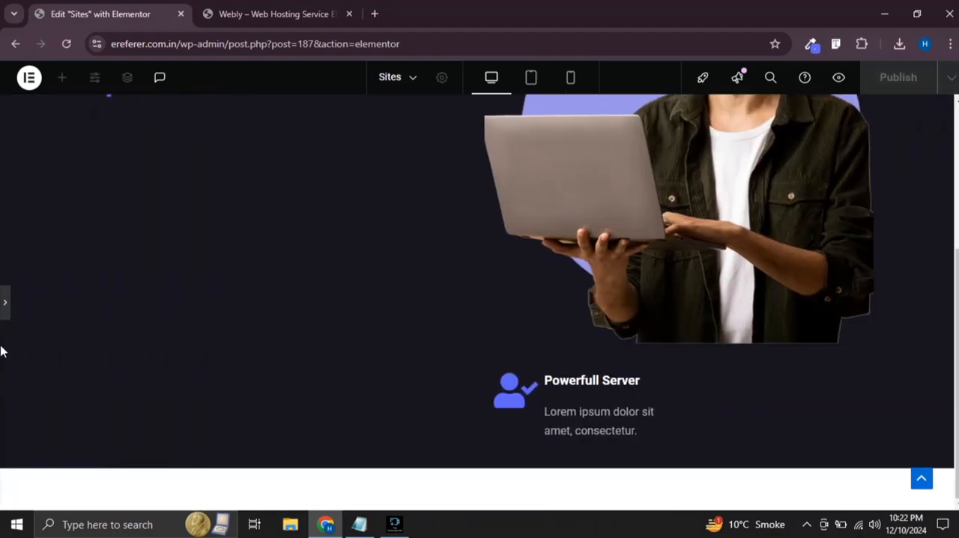
pyautogui.click(5, 301)
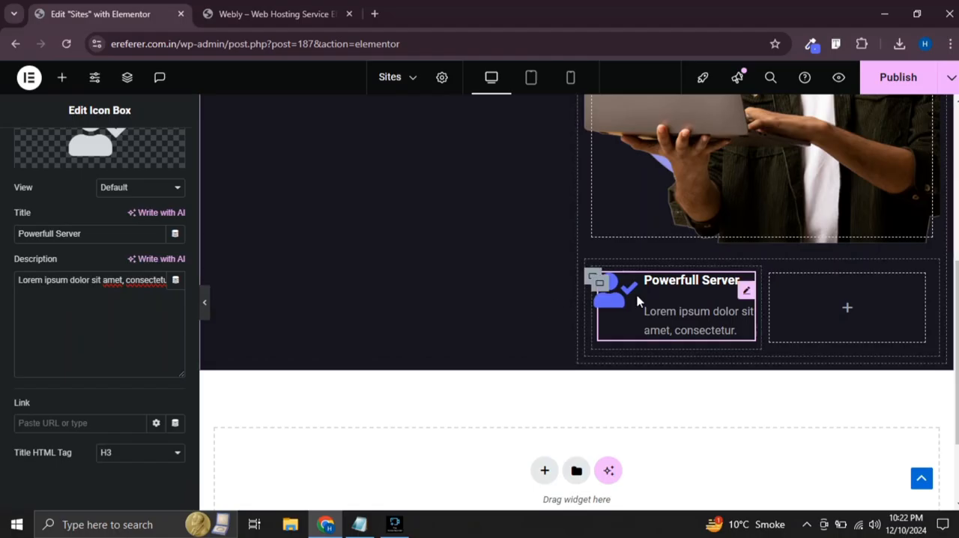
# Set the icon box's icon size to 22 px and preview the result without the editing panel
pyautogui.scroll(3, 91, 271)
pyautogui.click(92, 156)
pyautogui.scroll(-2, 45, 302)
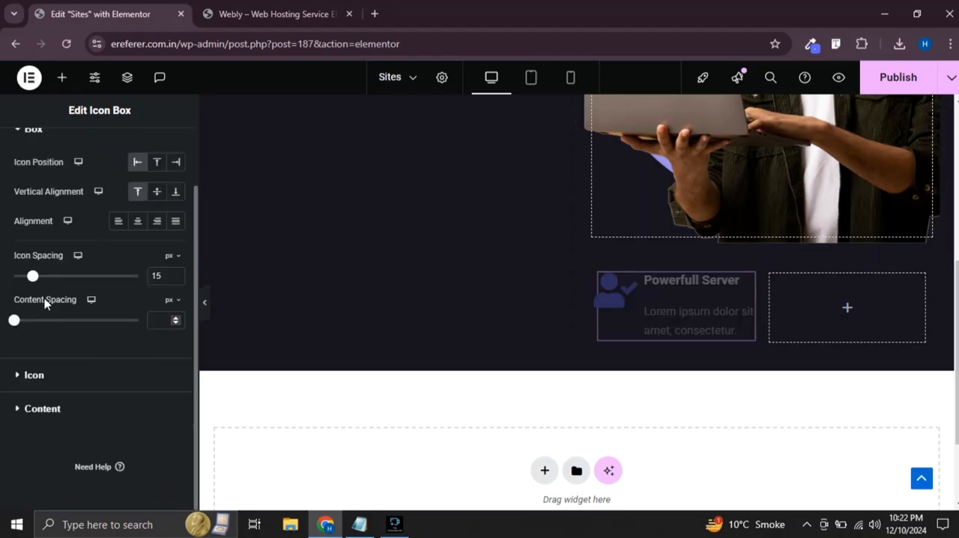
pyautogui.click(40, 372)
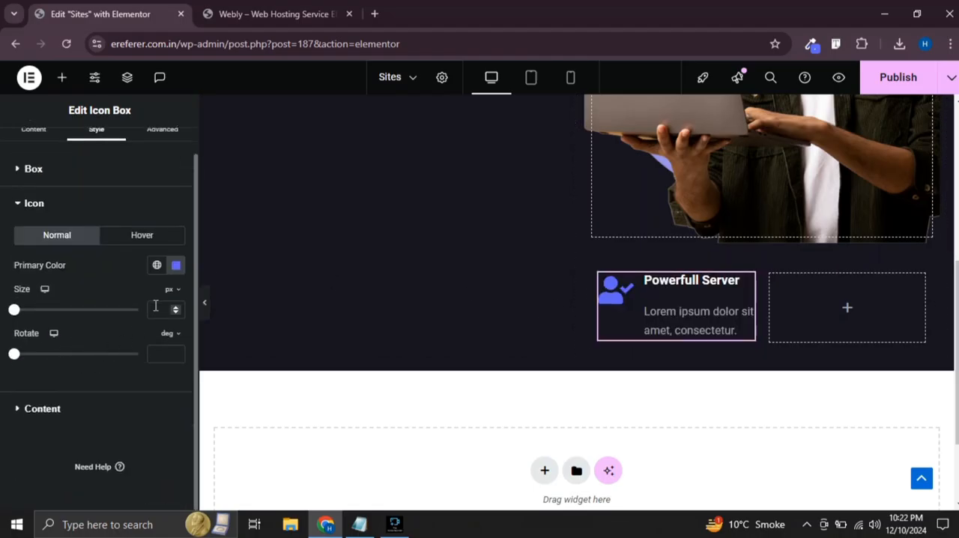
pyautogui.click(156, 308)
pyautogui.write('10')
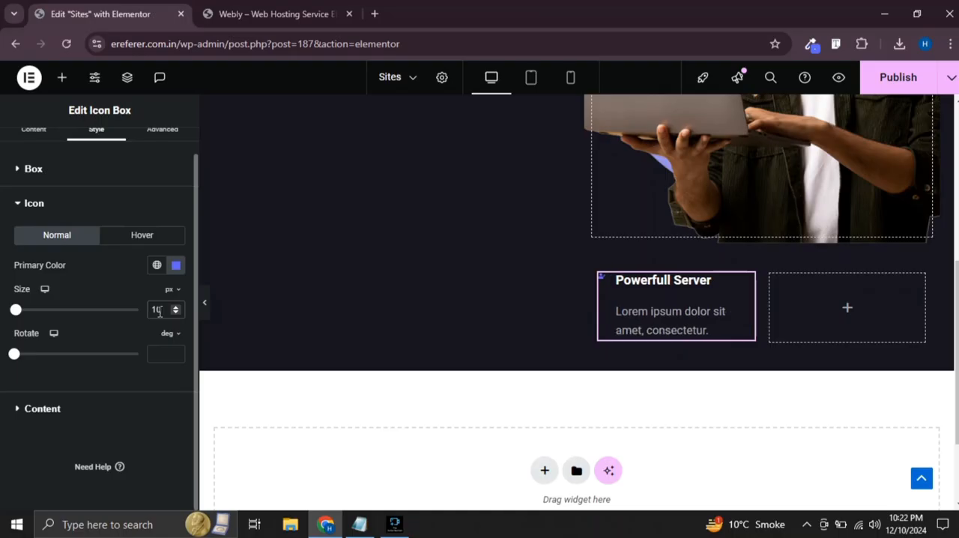
pyautogui.press('Up')
pyautogui.press('Up')
pyautogui.press('Up')
pyautogui.press('Up')
pyautogui.press('Up')
pyautogui.press('Up')
pyautogui.press('Up')
pyautogui.press('Up')
pyautogui.press('Up')
pyautogui.press('Up')
pyautogui.press('Up')
pyautogui.press('Up')
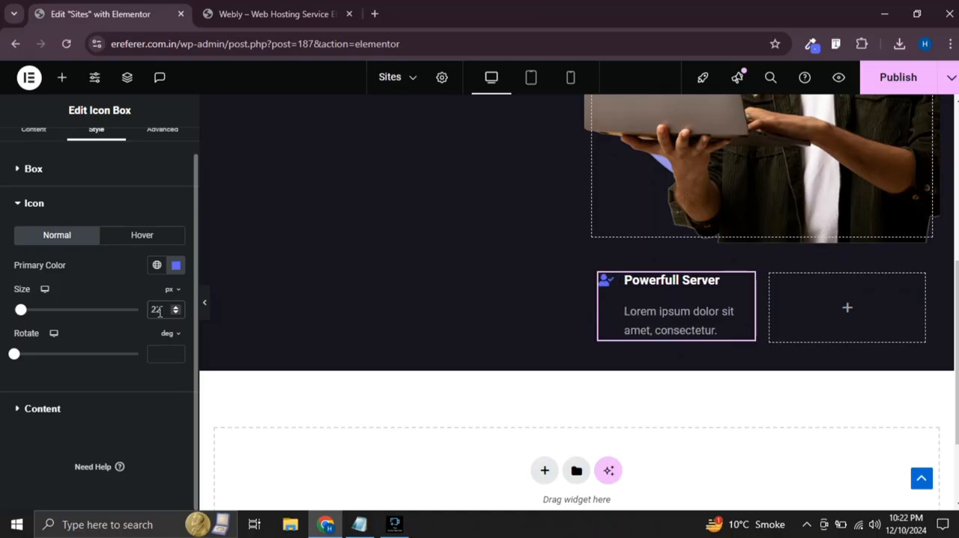
pyautogui.click(204, 300)
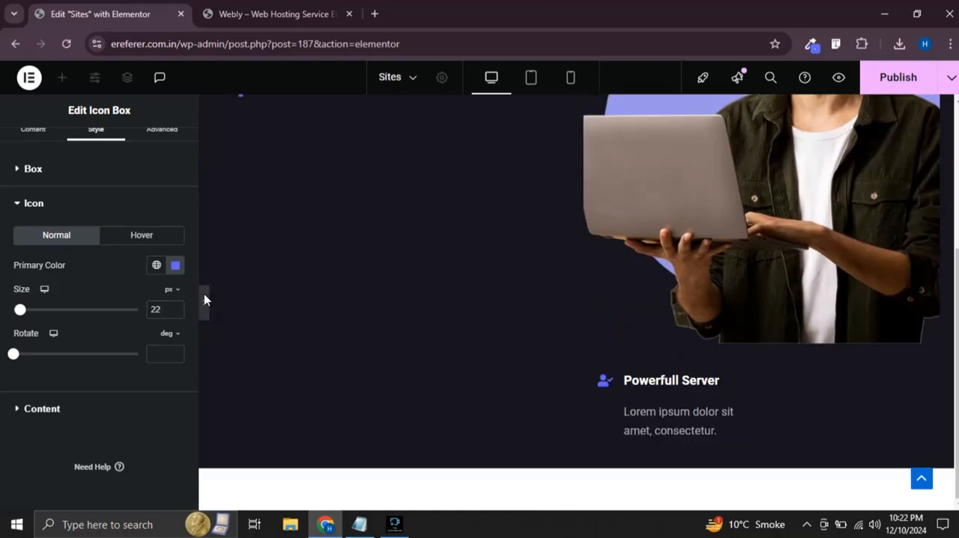
pyautogui.click(5, 307)
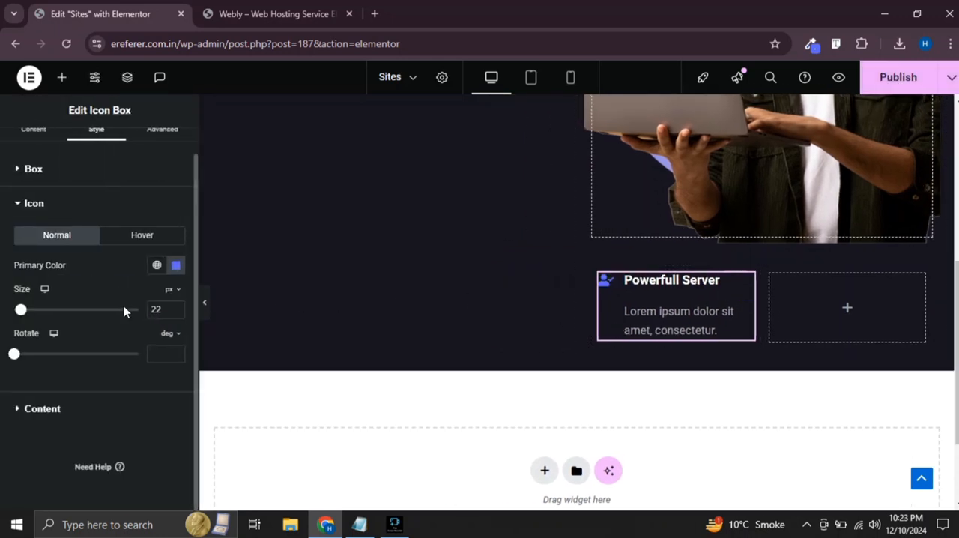
# Set the icon box's content spacing to 5 px
pyautogui.scroll(1, 58, 268)
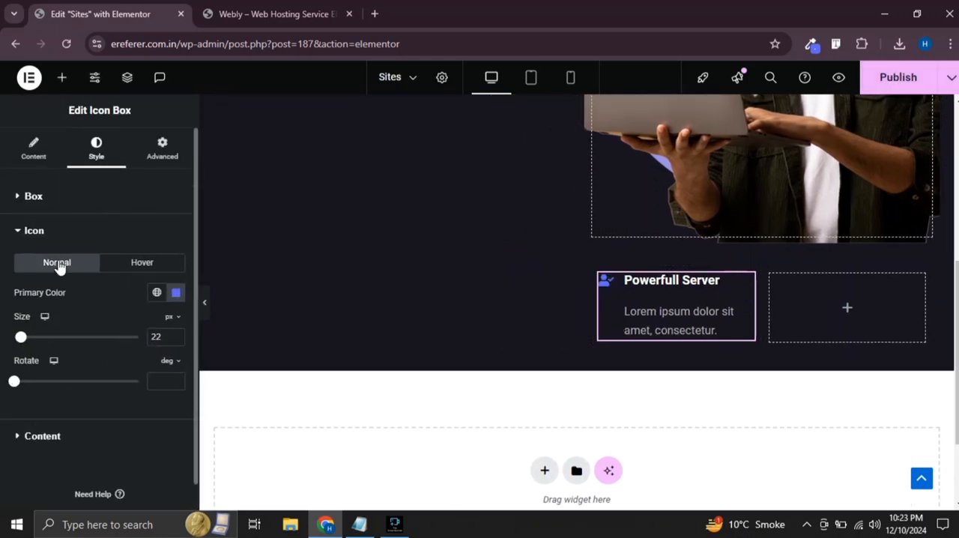
pyautogui.click(35, 196)
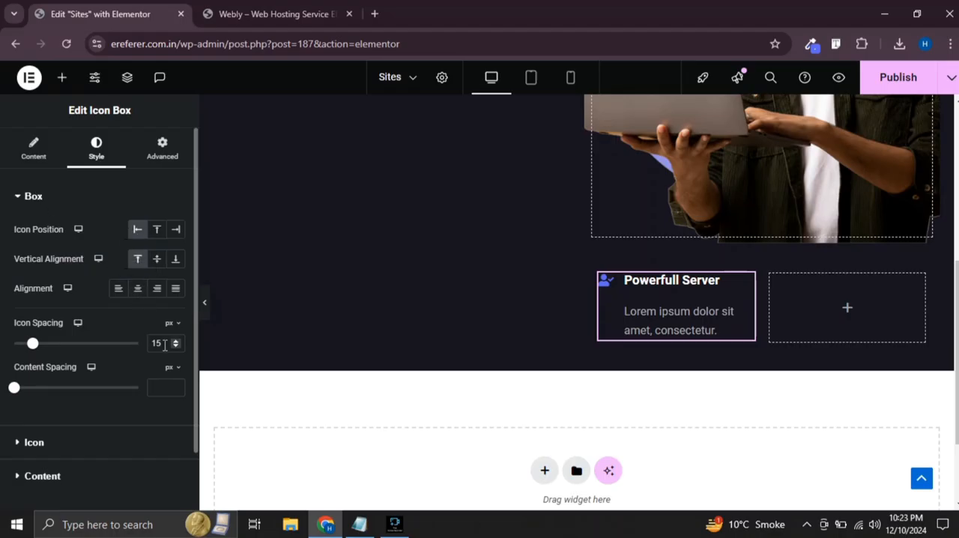
pyautogui.click(166, 386)
pyautogui.write('1')
pyautogui.press('Up')
pyautogui.press('Up')
pyautogui.press('Up')
pyautogui.press('Up')
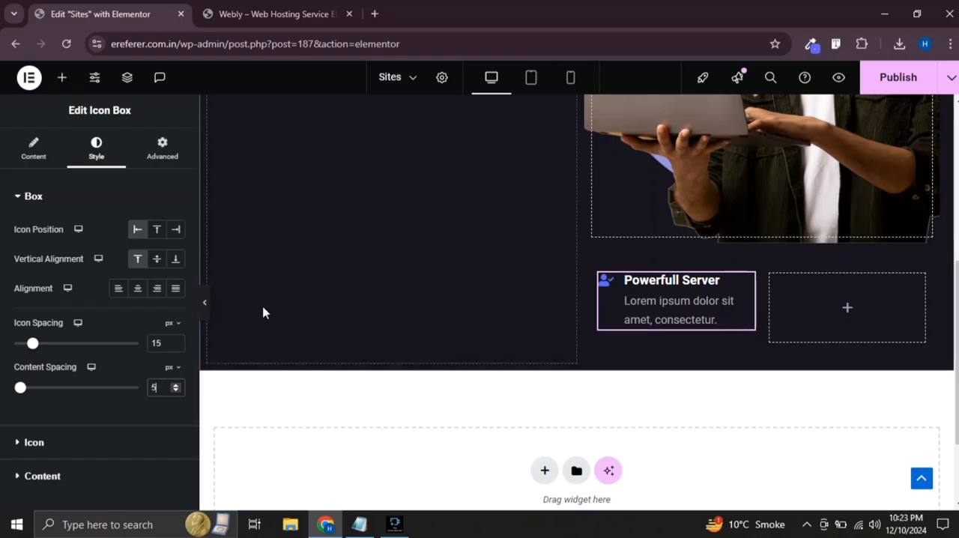
# Give the container around the Powerfull Server icon box a classic background type and look at its color setting
pyautogui.click(596, 290)
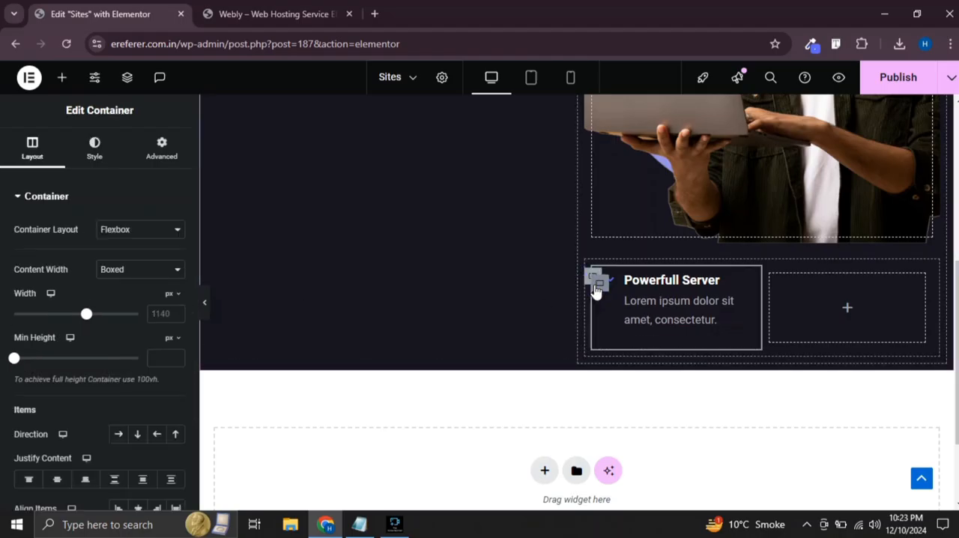
pyautogui.click(94, 147)
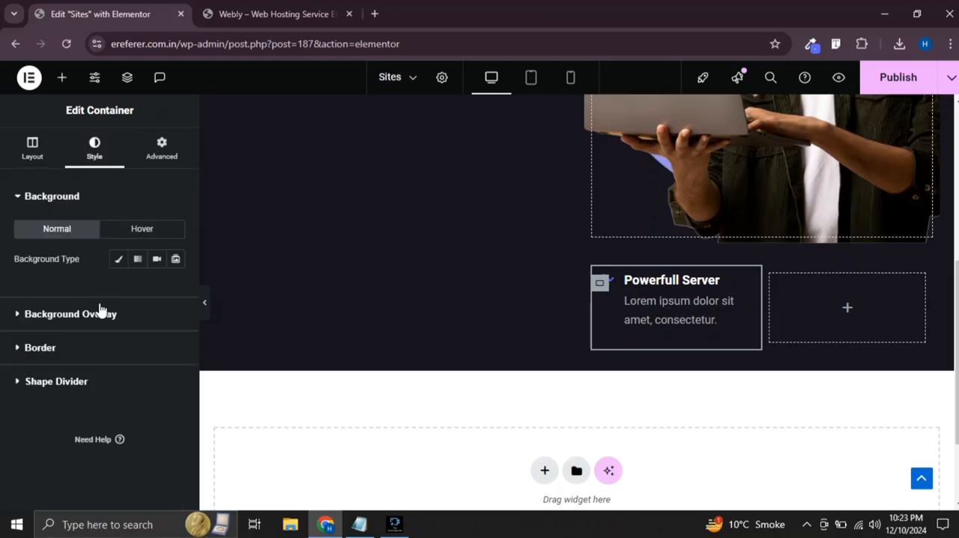
pyautogui.click(120, 260)
pyautogui.click(170, 291)
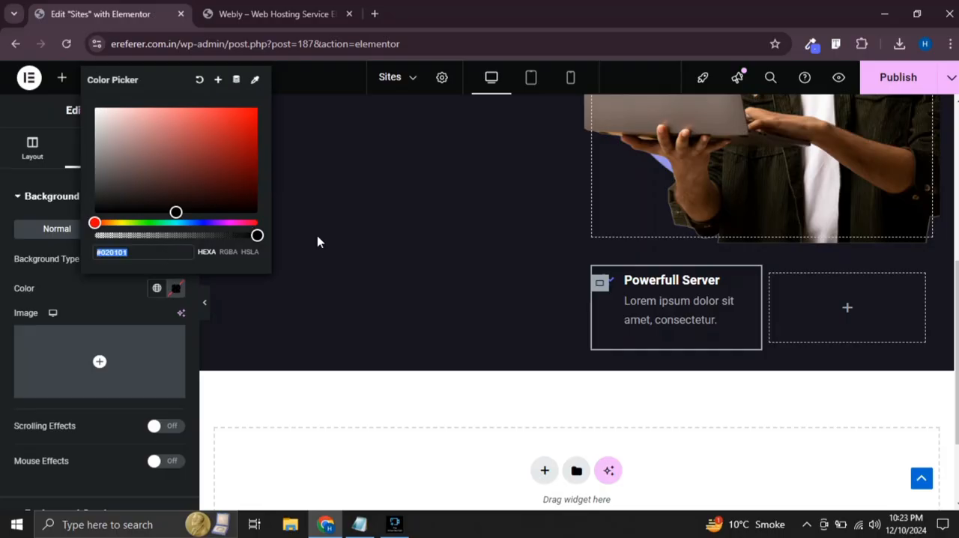
pyautogui.click(411, 259)
# Copy the background color #171420 from the main hero section container
pyautogui.scroll(5, 411, 259)
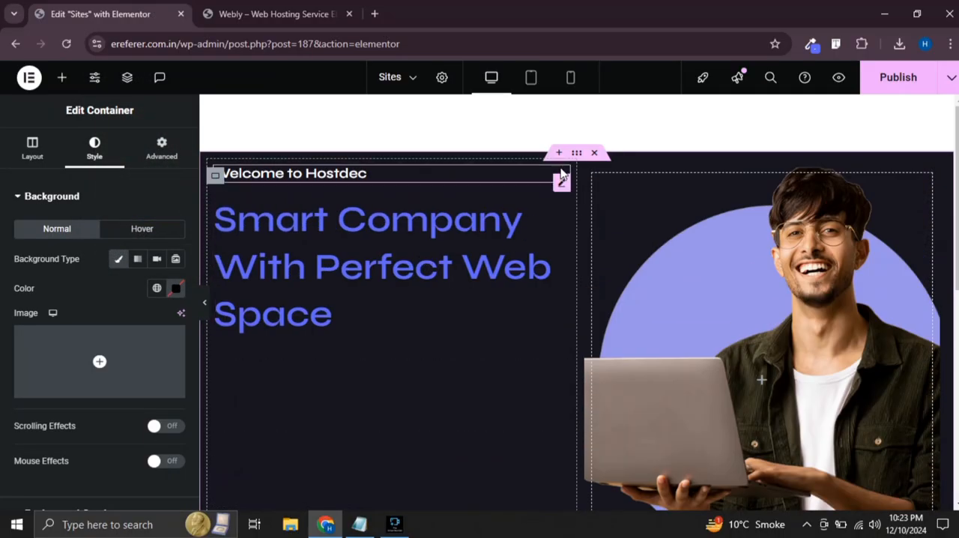
pyautogui.click(574, 154)
pyautogui.click(174, 293)
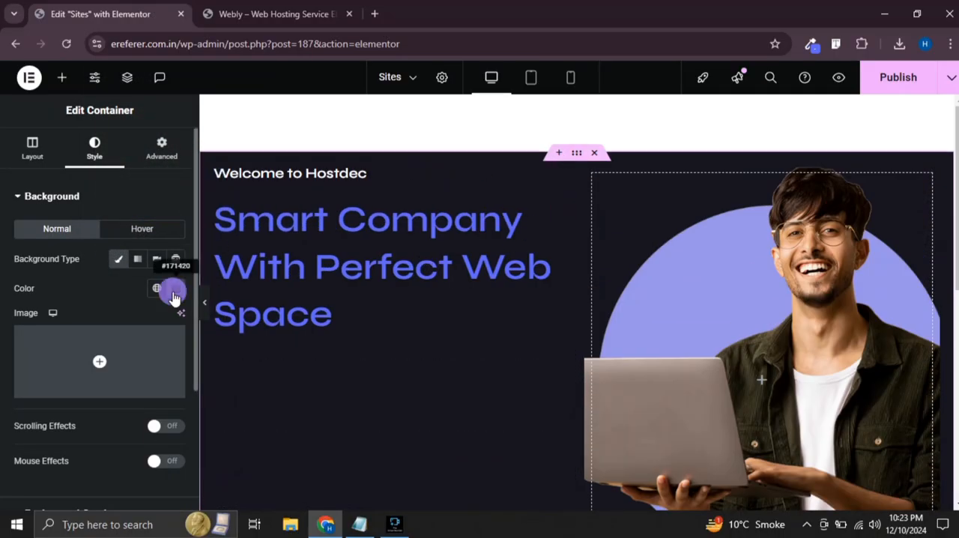
pyautogui.scroll(-5, 407, 302)
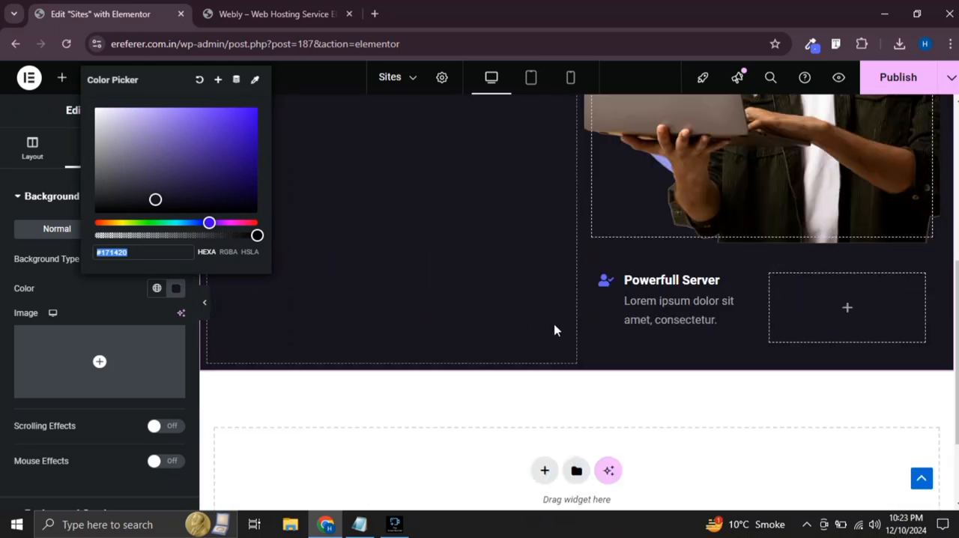
# Paste #171420 as the Powerfull Server container's background color and lighten it to #5F557E
pyautogui.click(599, 287)
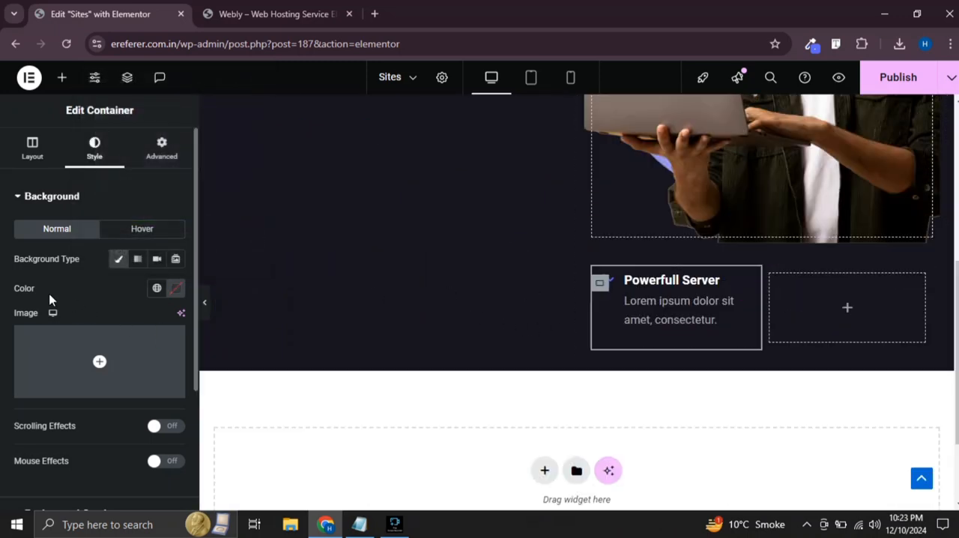
pyautogui.click(180, 298)
pyautogui.hotkey('ctrl', 'v')
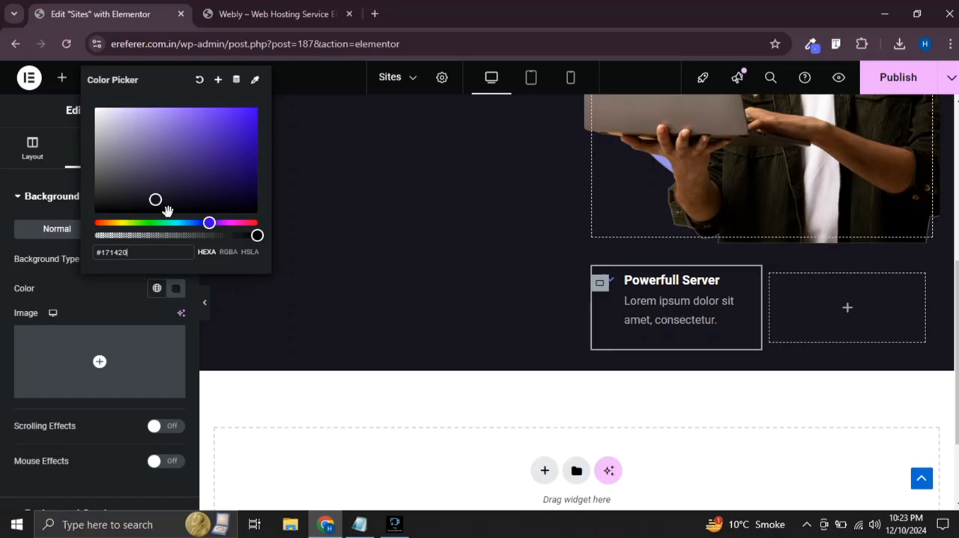
pyautogui.moveTo(154, 199); pyautogui.dragTo(144, 164)
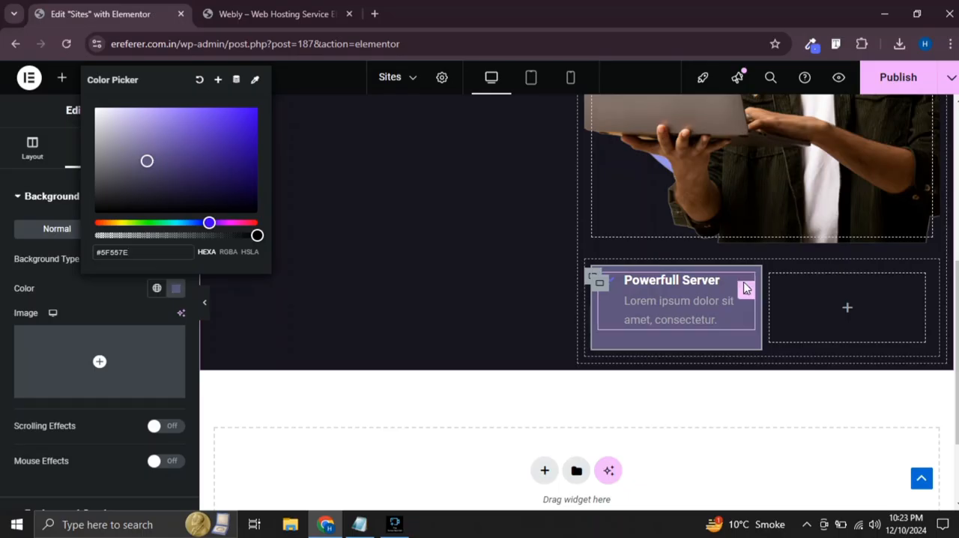
# Give the empty container beside Powerfull Server a classic background, paste the copied color and brighten it to the purple #5940A2
pyautogui.click(771, 283)
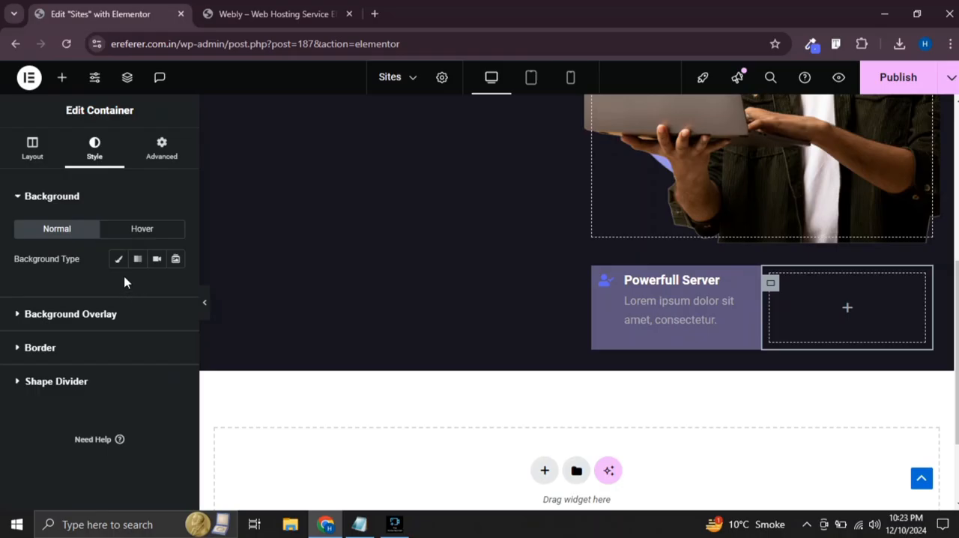
pyautogui.click(118, 259)
pyautogui.click(173, 290)
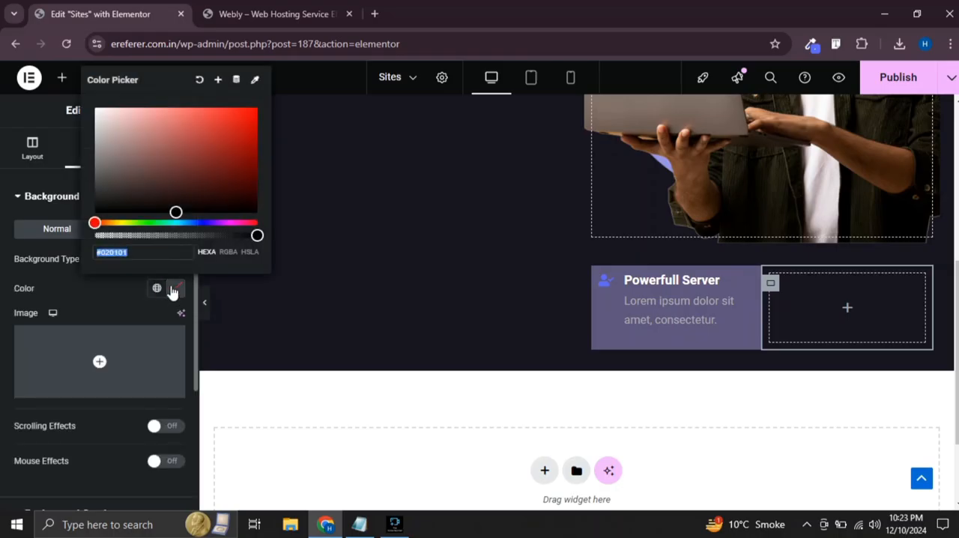
pyautogui.write('#171420')
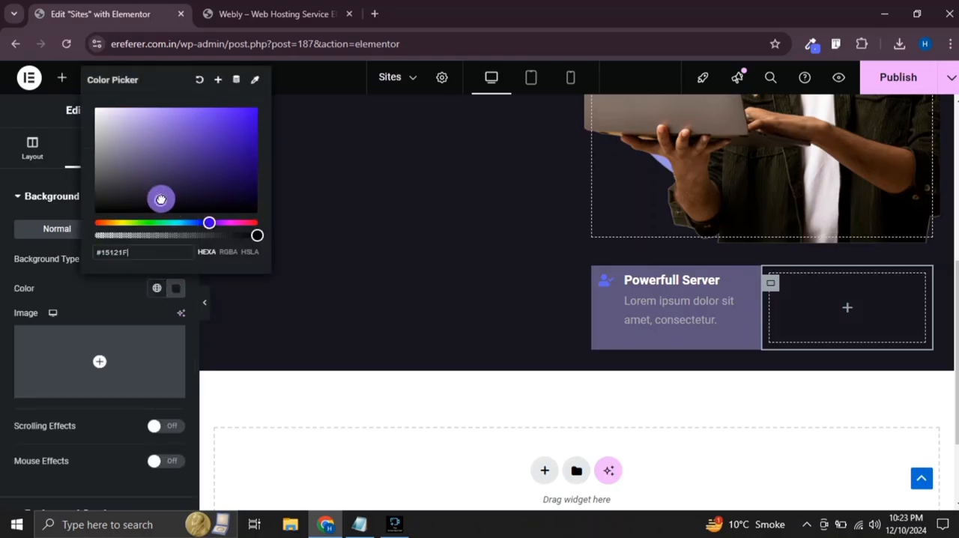
pyautogui.moveTo(160, 199); pyautogui.dragTo(192, 145)
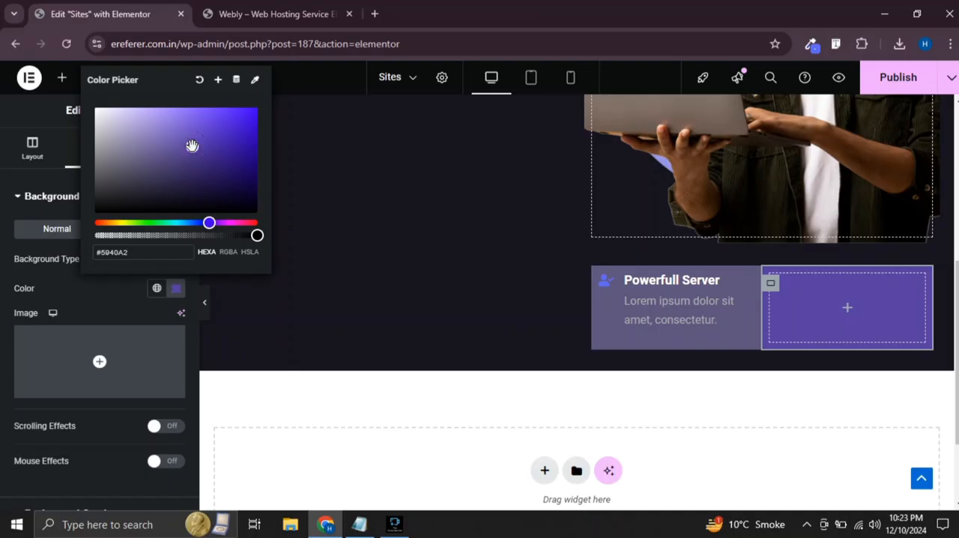
# Set the empty purple container's minimum height to 25 vh
pyautogui.click(42, 145)
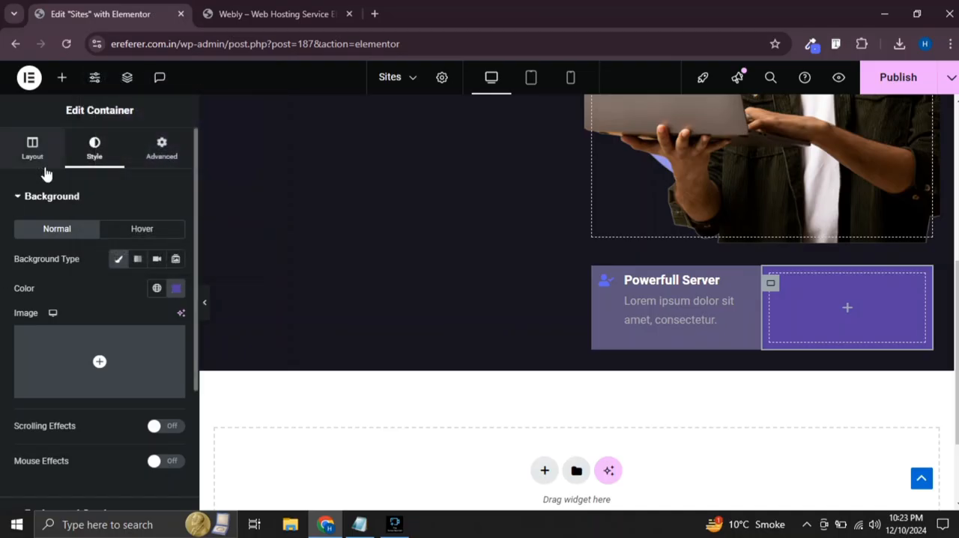
pyautogui.click(34, 149)
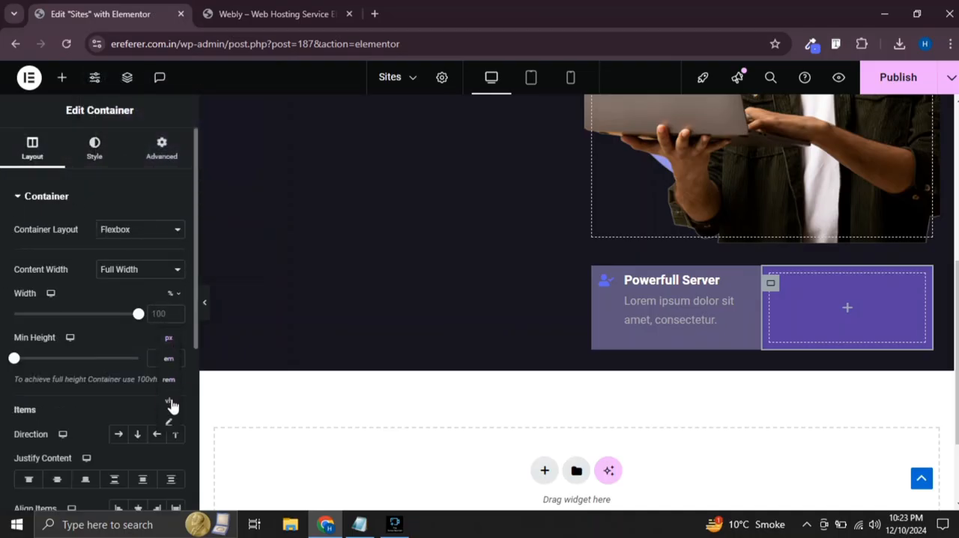
pyautogui.click(170, 403)
pyautogui.moveTo(14, 358); pyautogui.dragTo(40, 365)
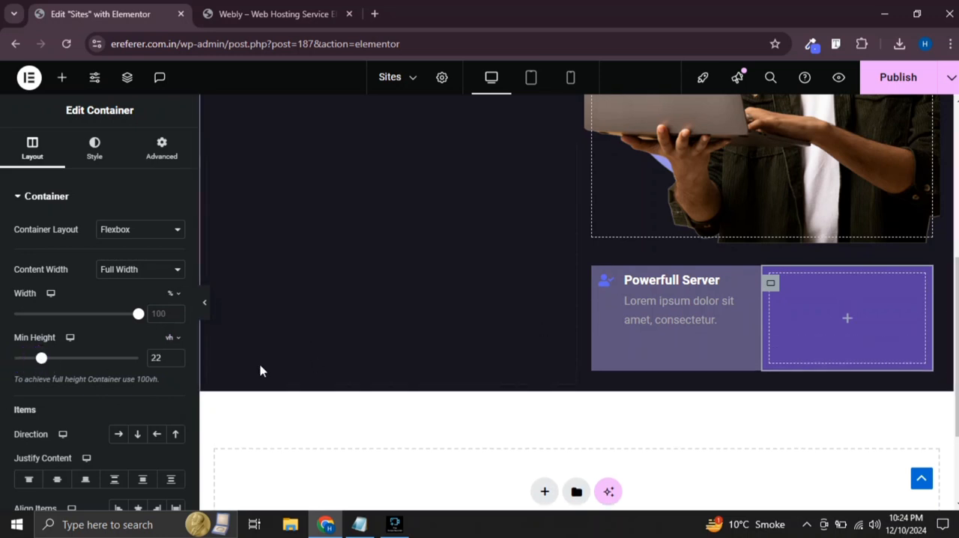
pyautogui.click(175, 356)
pyautogui.press('Up')
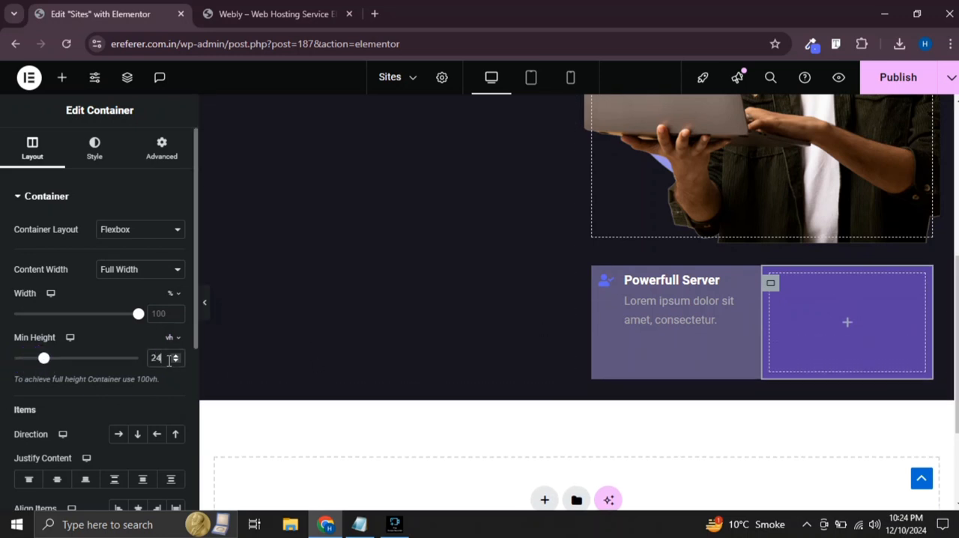
pyautogui.press('Up')
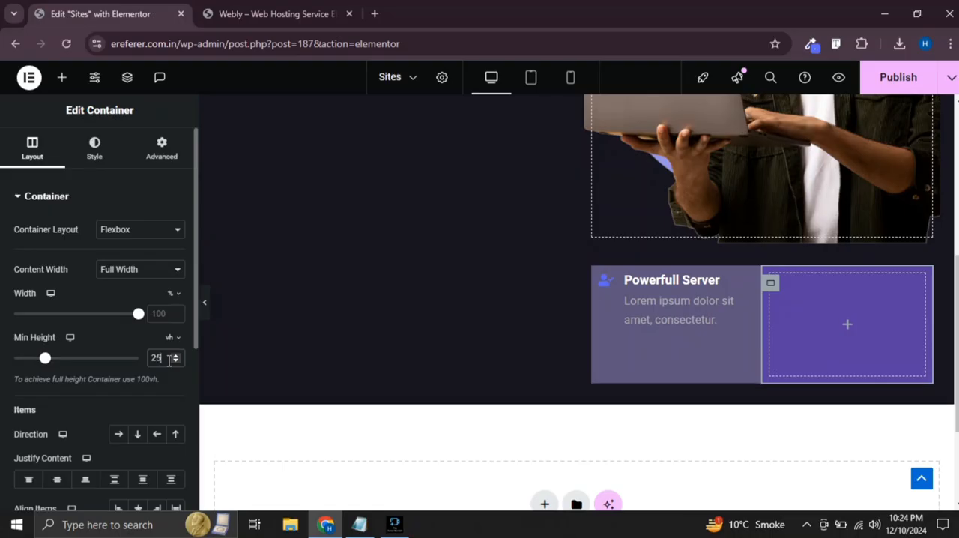
# Set the align-items option of the row container holding both feature boxes to End
pyautogui.scroll(-2, 113, 345)
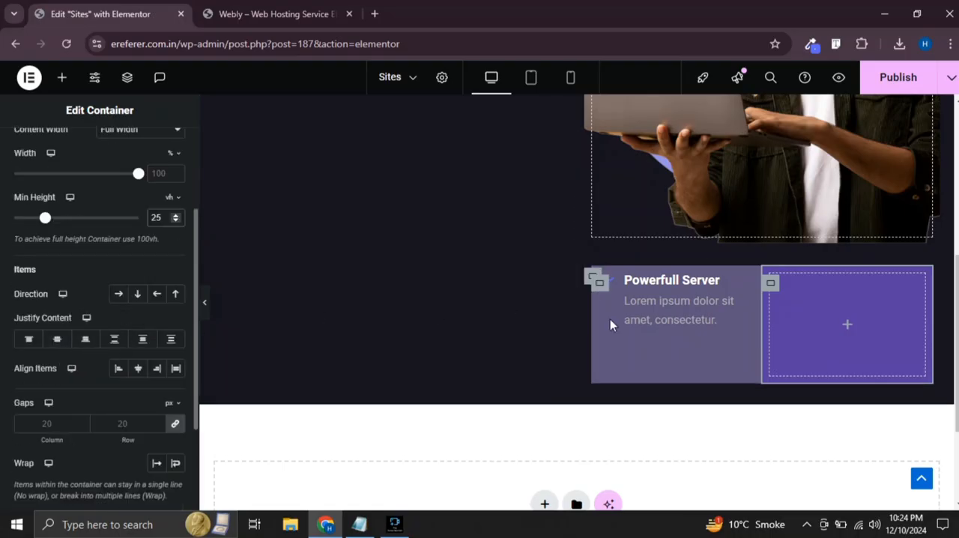
pyautogui.click(592, 278)
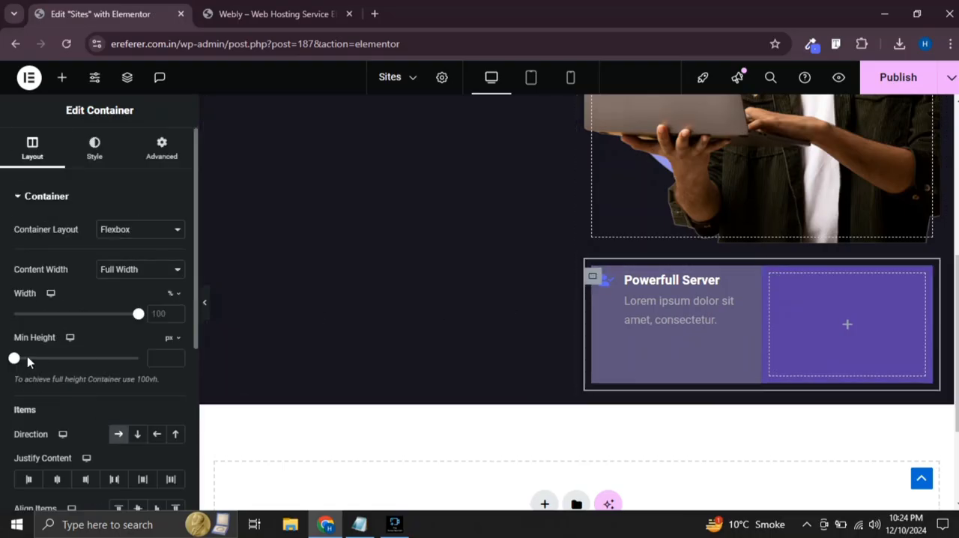
pyautogui.scroll(-3, 75, 337)
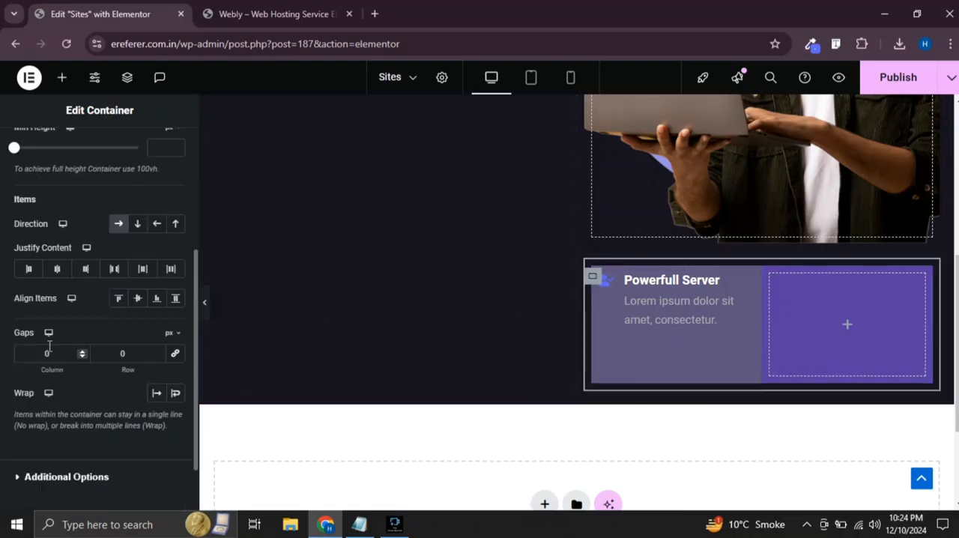
pyautogui.click(119, 299)
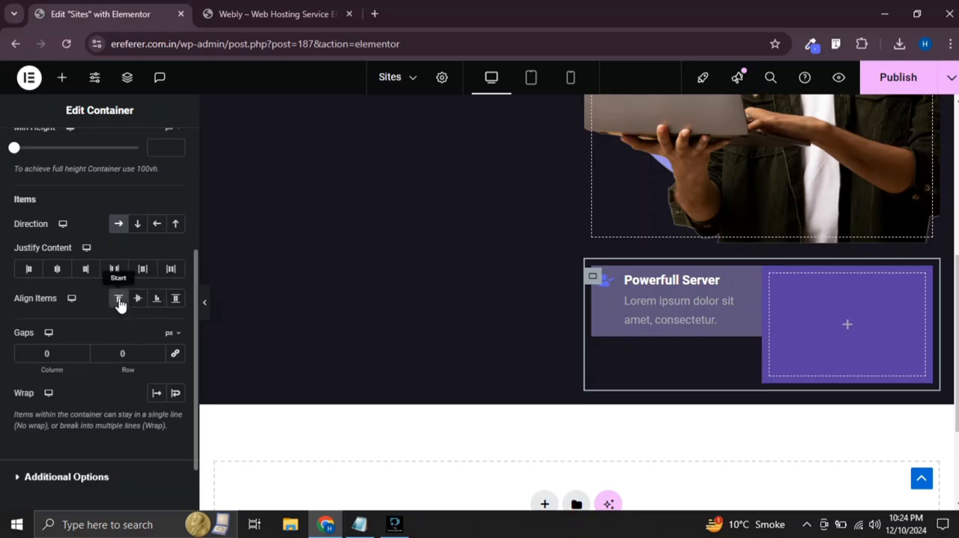
pyautogui.click(160, 305)
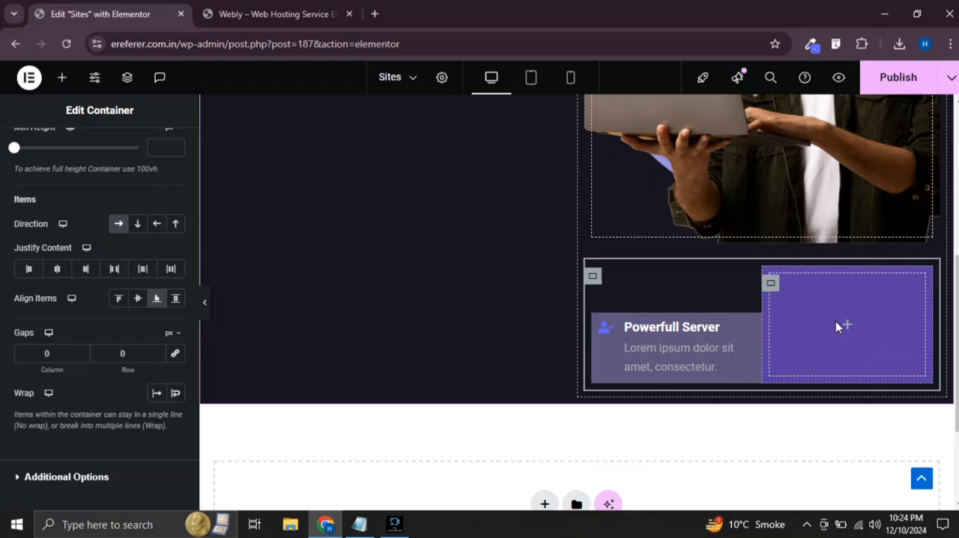
# Copy the Powerfull Server icon box into the empty purple container and duplicate it there to stack two boxes
pyautogui.click(831, 323)
pyautogui.rightClick(721, 343)
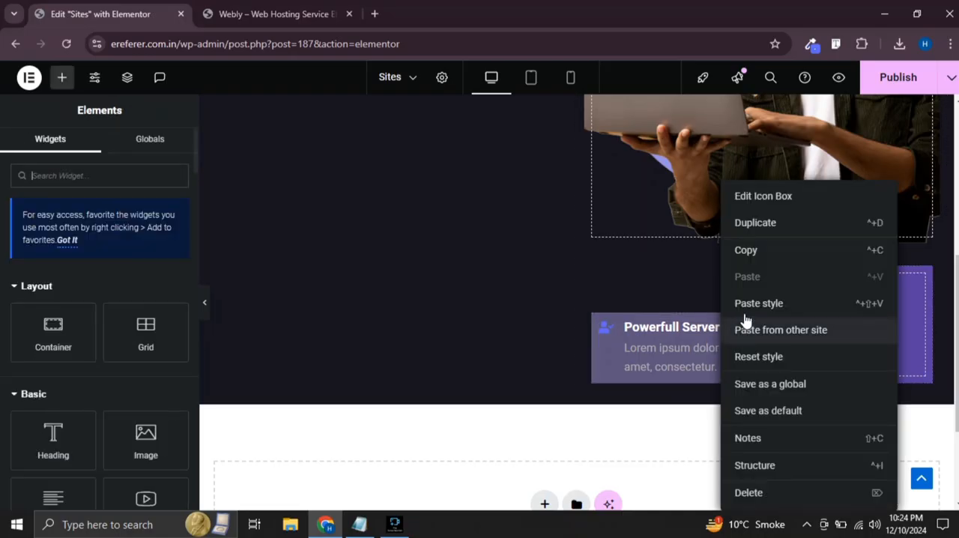
pyautogui.click(754, 257)
pyautogui.rightClick(833, 332)
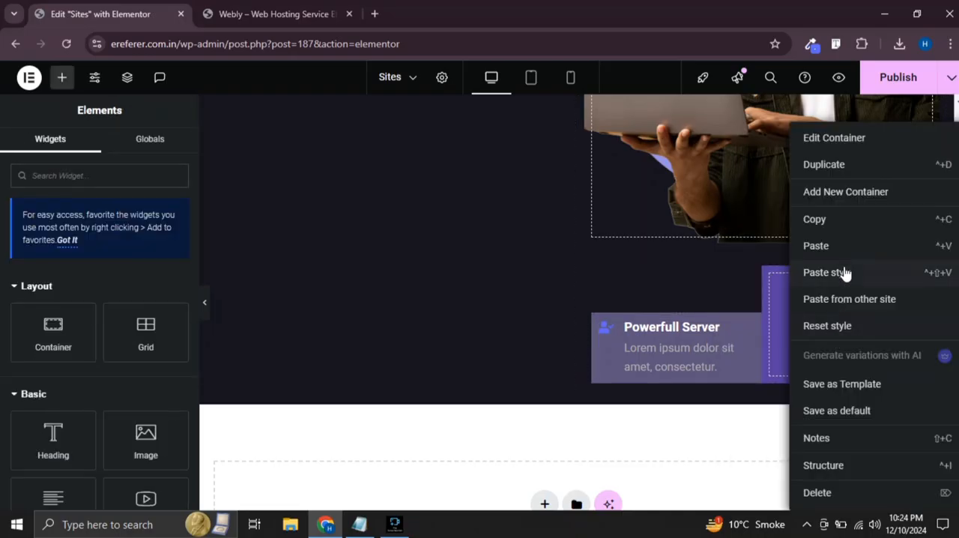
pyautogui.click(834, 250)
pyautogui.rightClick(832, 296)
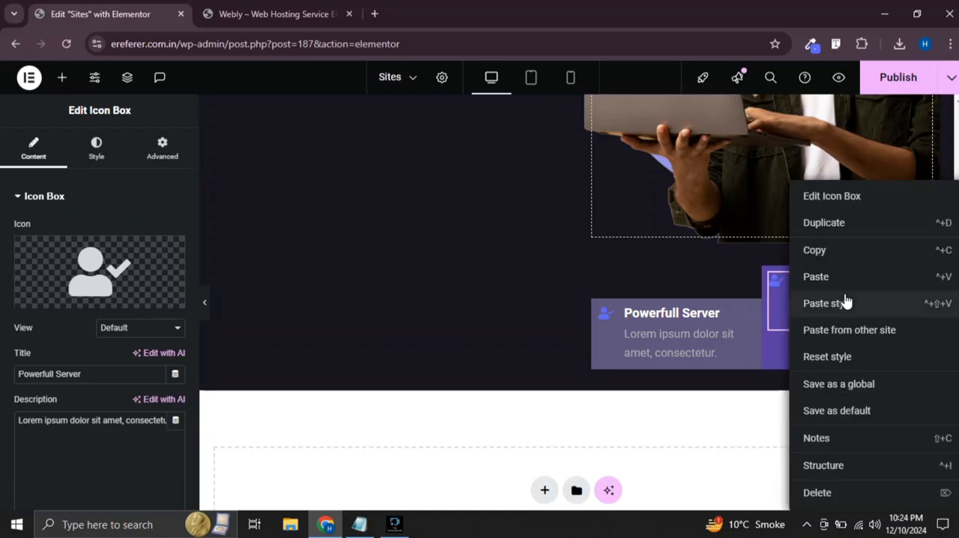
pyautogui.click(838, 225)
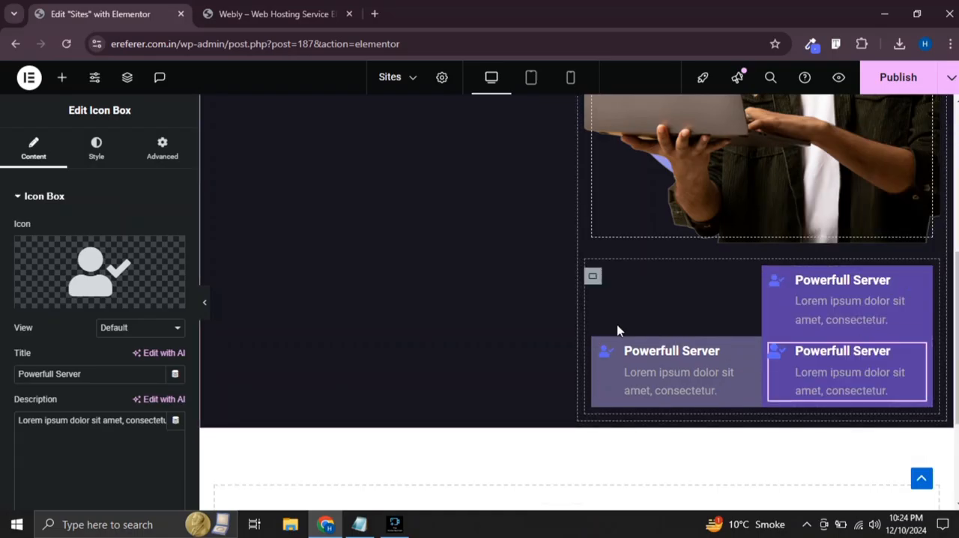
# Replace the icon of the upper icon box in the purple container with the VR cardboard icon
pyautogui.click(822, 300)
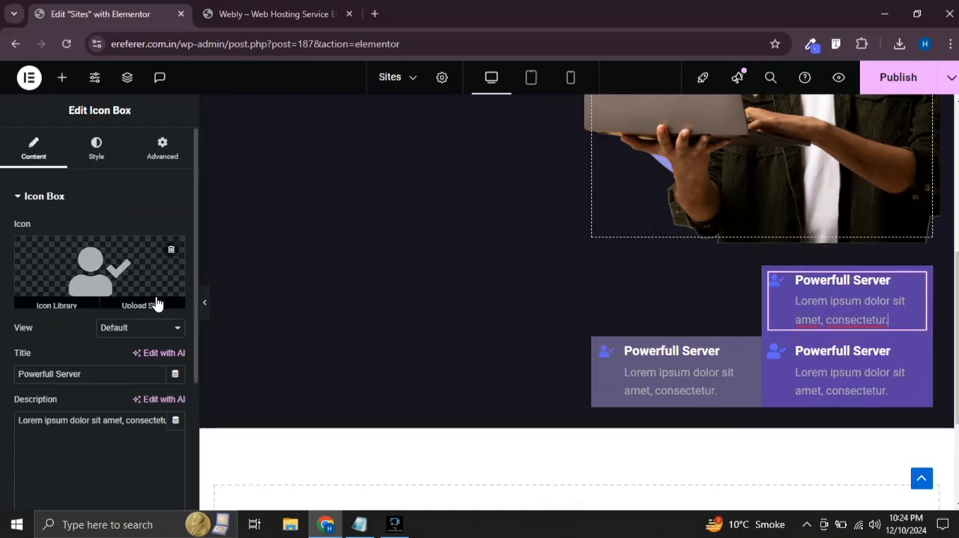
pyautogui.click(105, 276)
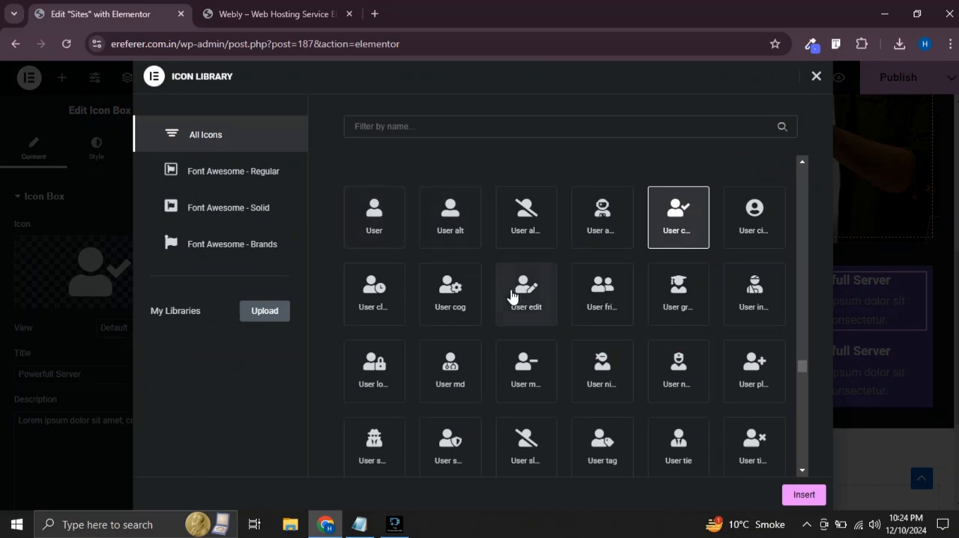
pyautogui.click(534, 299)
pyautogui.scroll(-6, 467, 330)
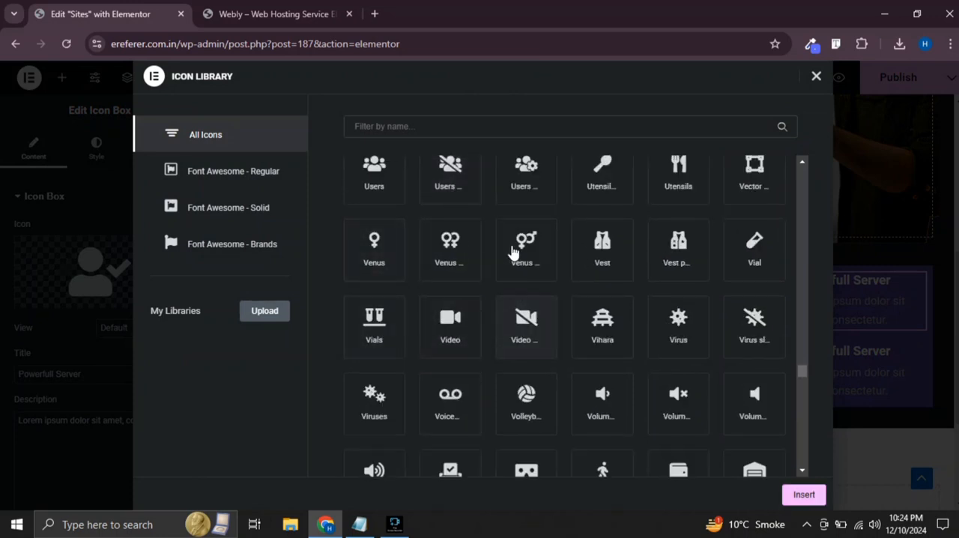
pyautogui.scroll(4, 513, 252)
pyautogui.scroll(-7, 615, 345)
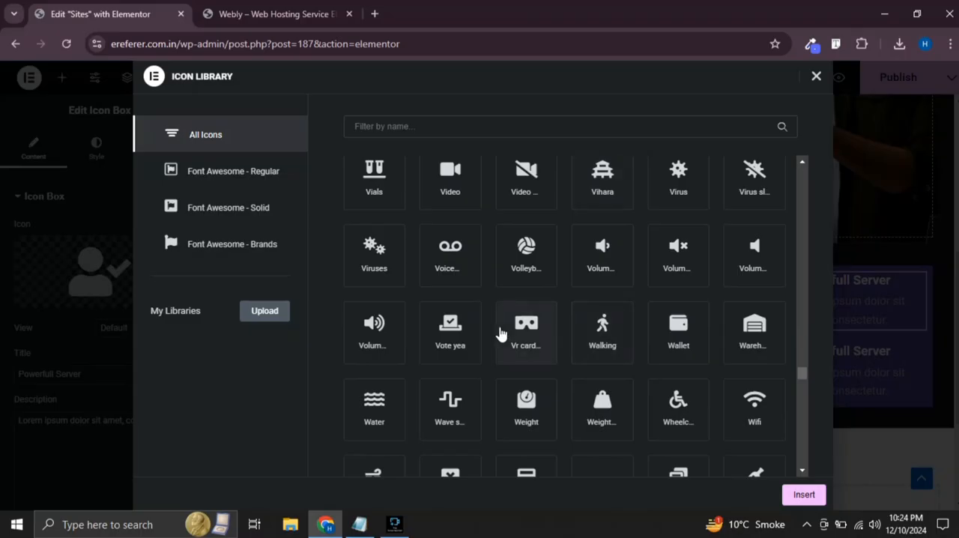
pyautogui.click(525, 332)
pyautogui.click(804, 494)
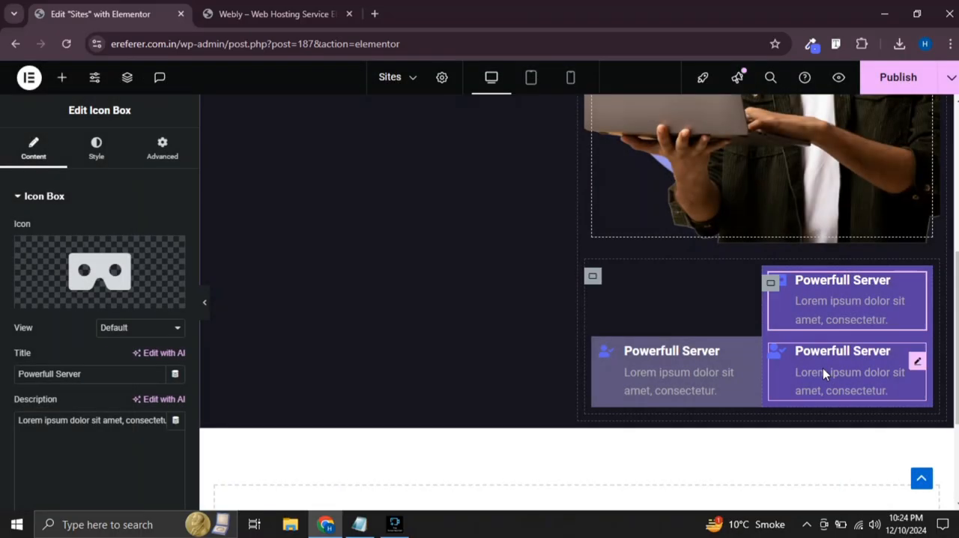
# Set the VR cardboard icon's primary color to white, #FFFFFF
pyautogui.click(90, 149)
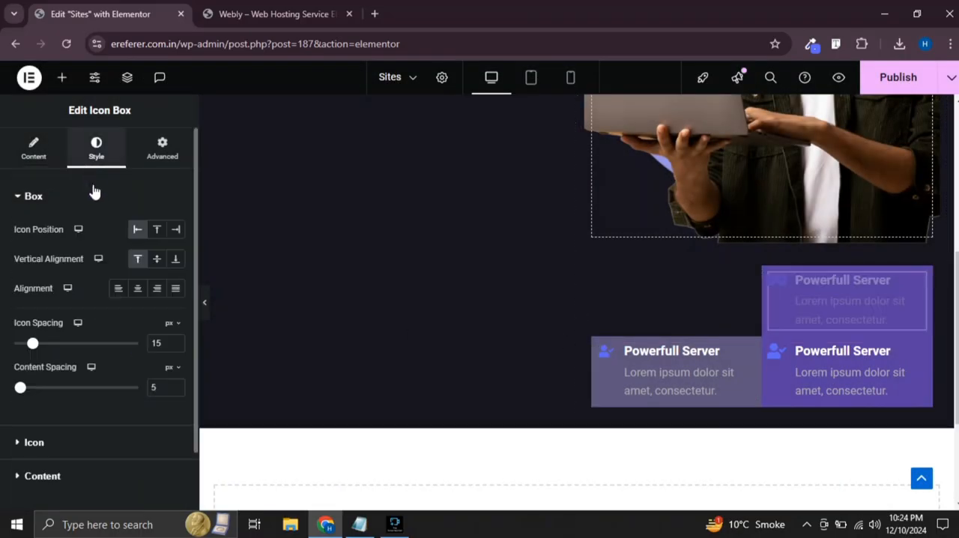
pyautogui.scroll(-2, 78, 386)
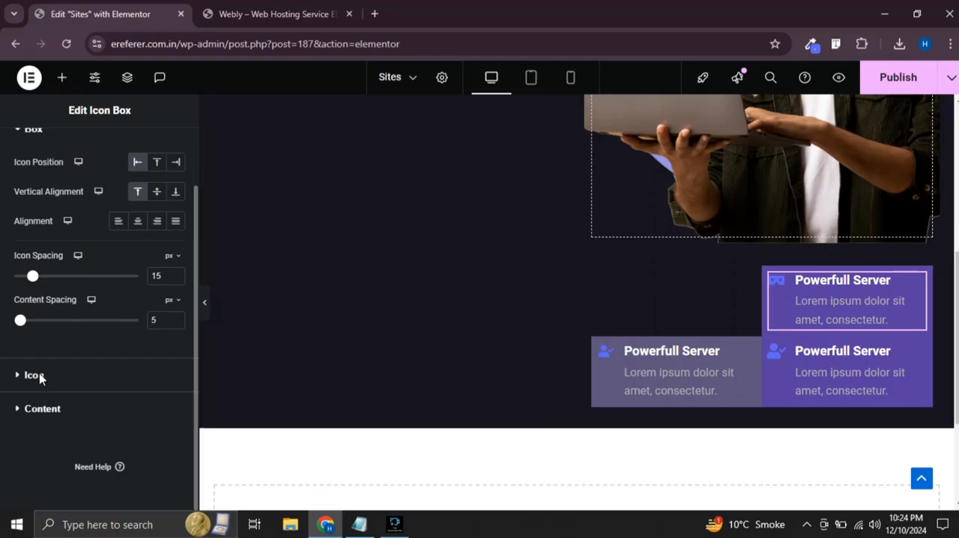
pyautogui.click(34, 375)
pyautogui.click(176, 292)
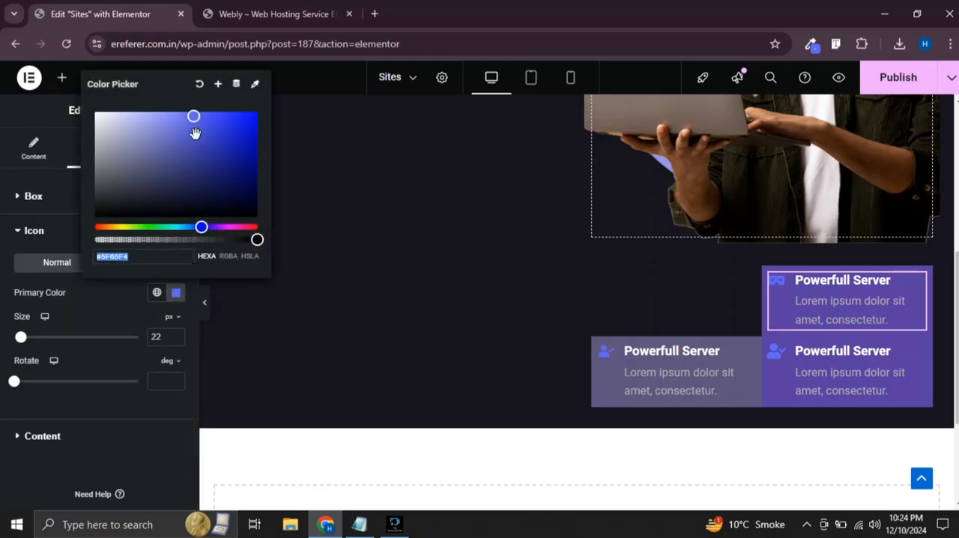
pyautogui.moveTo(191, 120); pyautogui.dragTo(70, 105)
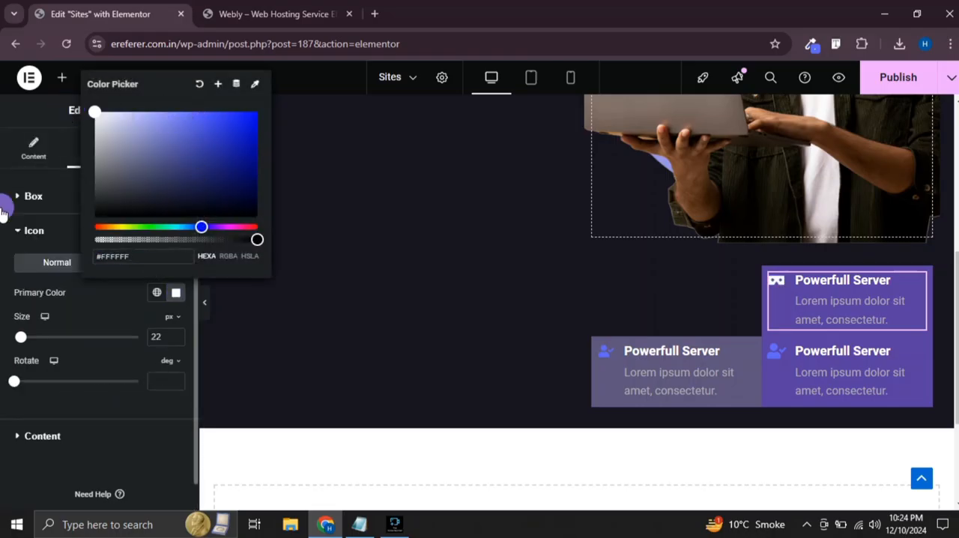
pyautogui.click(899, 401)
# Replace the icon of the lower icon box in the purple container with the Font Awesome Regular Bell icon
pyautogui.rightClick(845, 363)
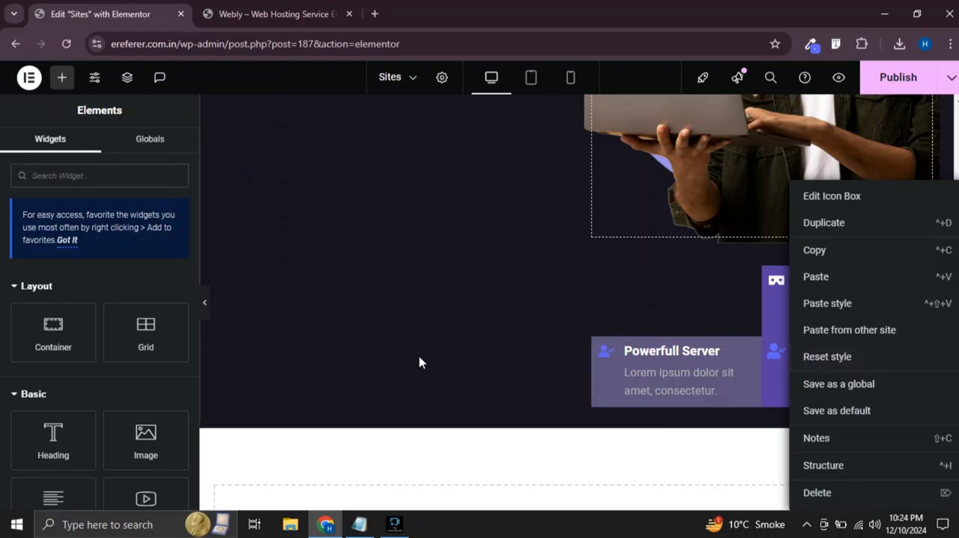
pyautogui.click(782, 368)
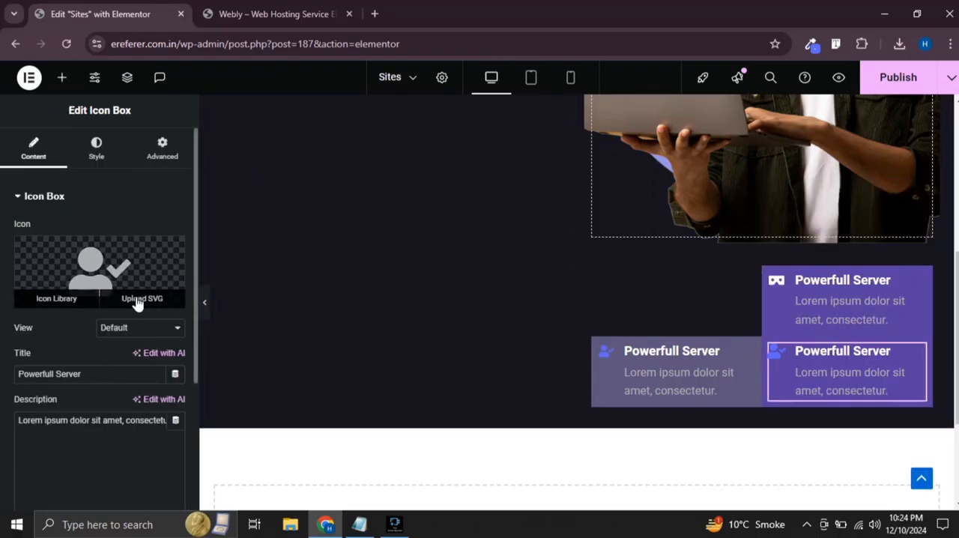
pyautogui.click(73, 299)
pyautogui.scroll(-5, 434, 270)
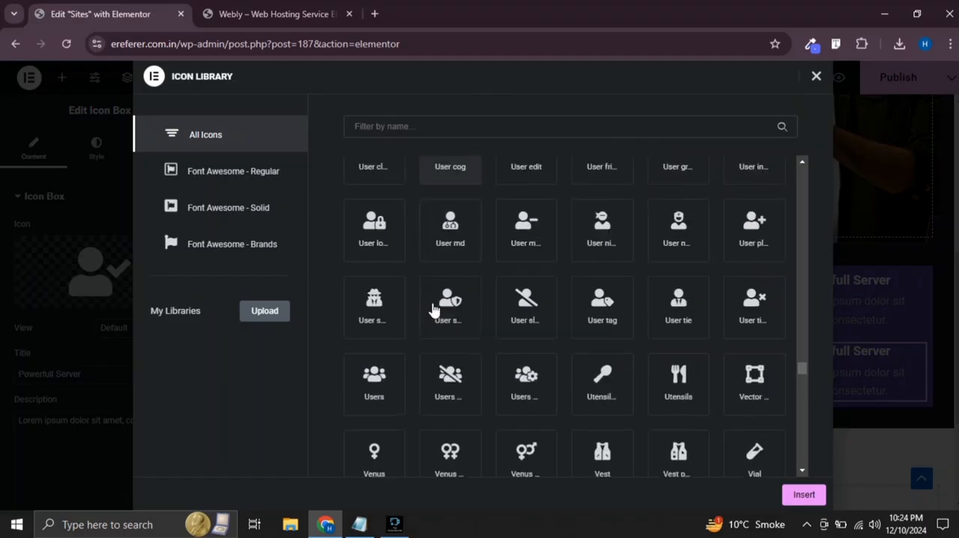
pyautogui.click(191, 174)
pyautogui.scroll(-3, 510, 277)
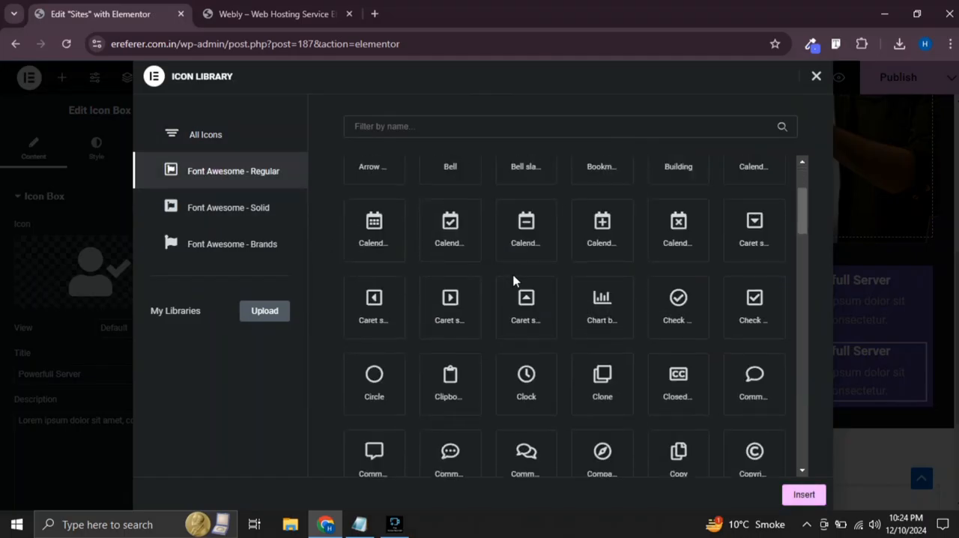
pyautogui.scroll(3, 453, 243)
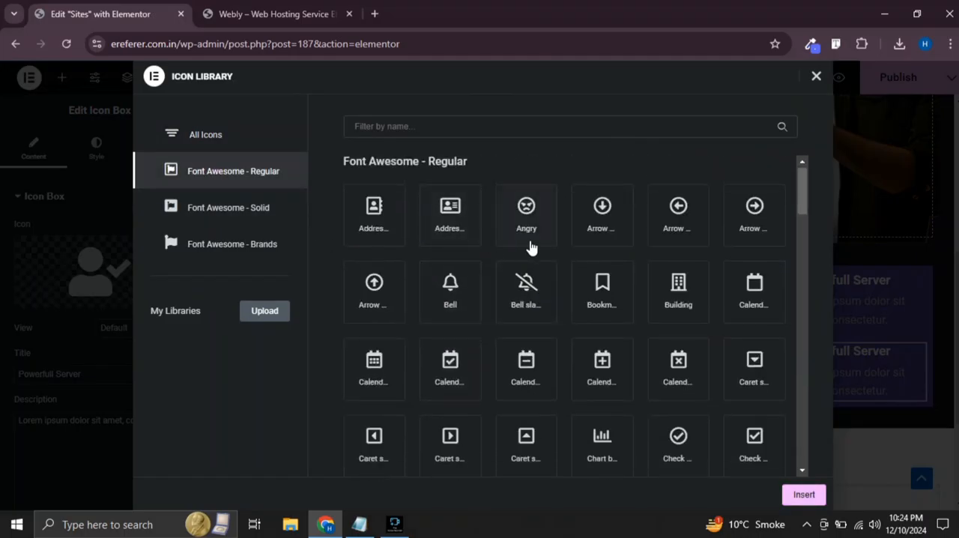
pyautogui.click(458, 294)
pyautogui.click(798, 495)
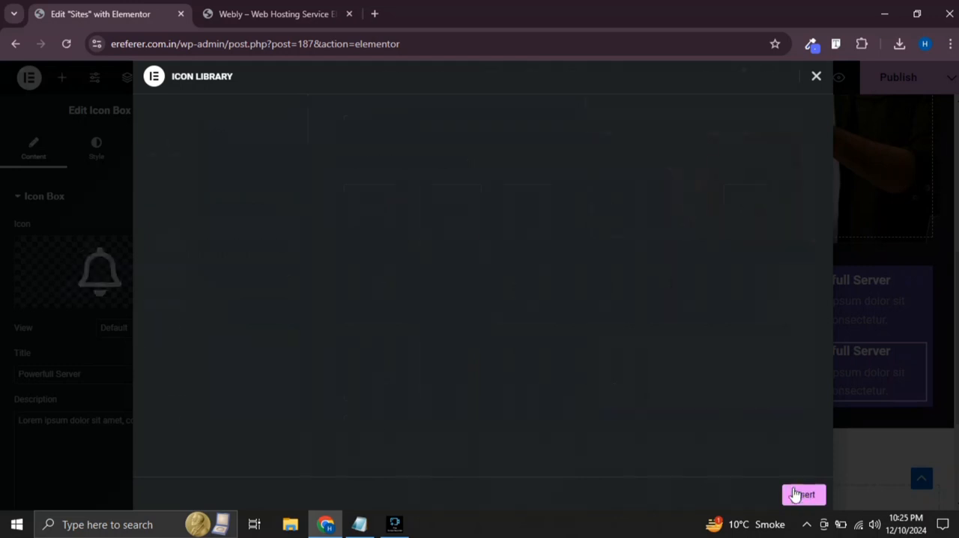
# Set the primary color of the lower icon box's bell icon to white
pyautogui.click(96, 154)
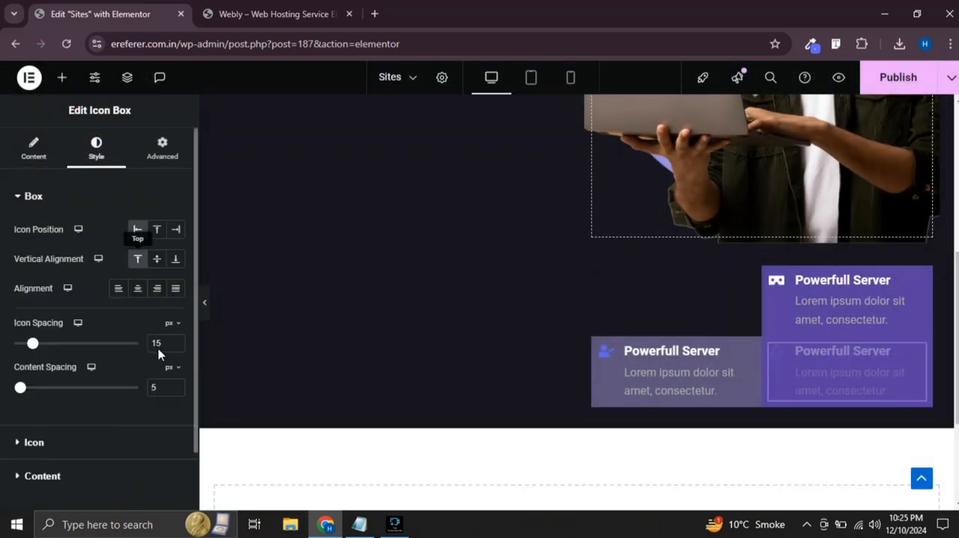
pyautogui.scroll(-2, 63, 389)
pyautogui.click(35, 375)
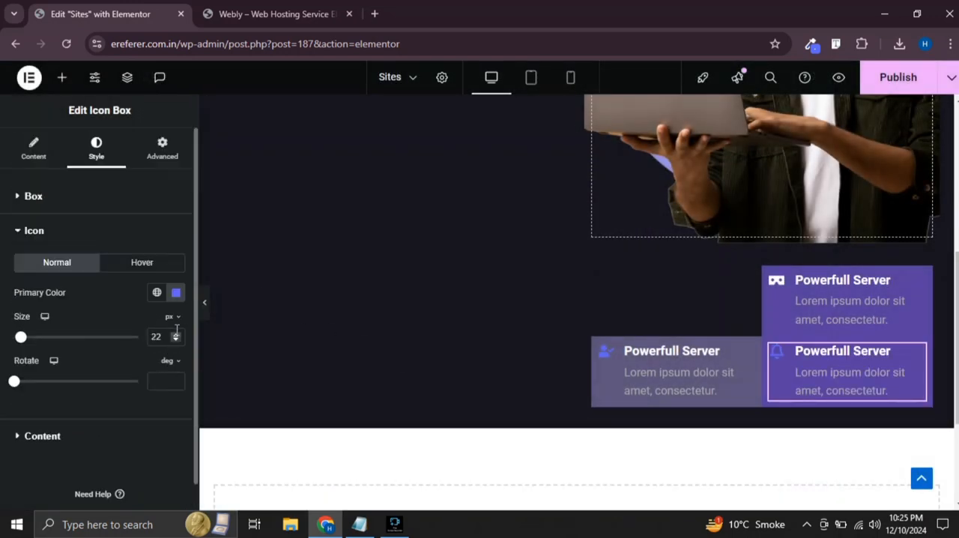
pyautogui.click(176, 293)
pyautogui.moveTo(124, 146); pyautogui.dragTo(92, 113)
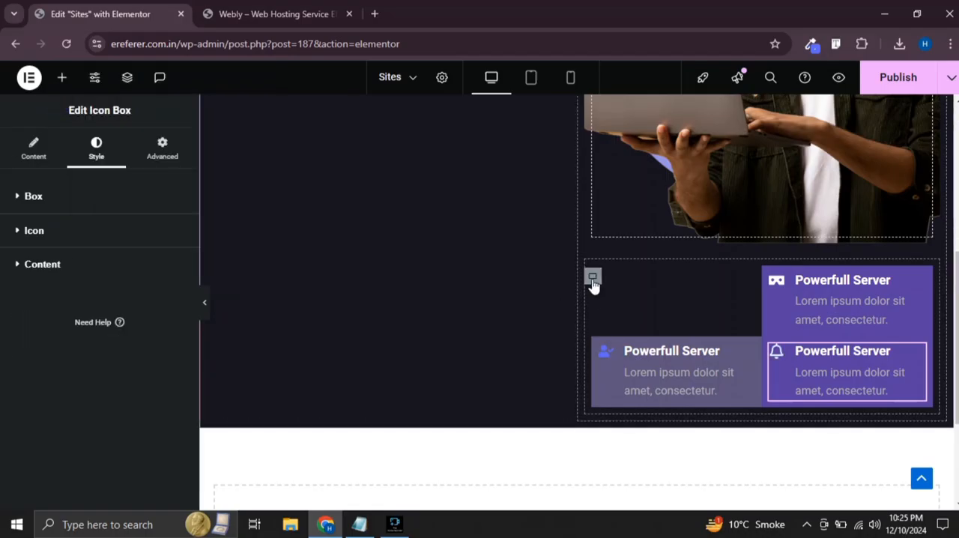
pyautogui.click(593, 278)
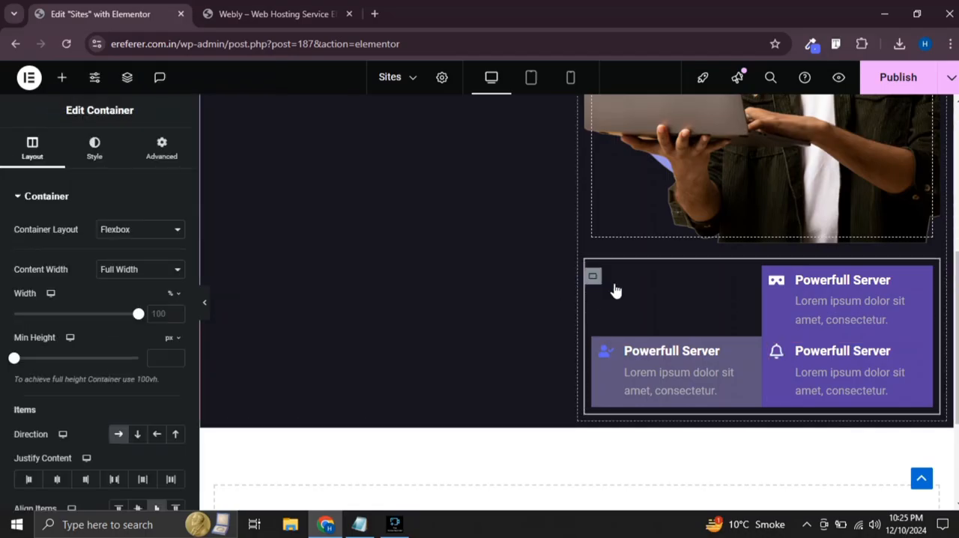
pyautogui.click(770, 285)
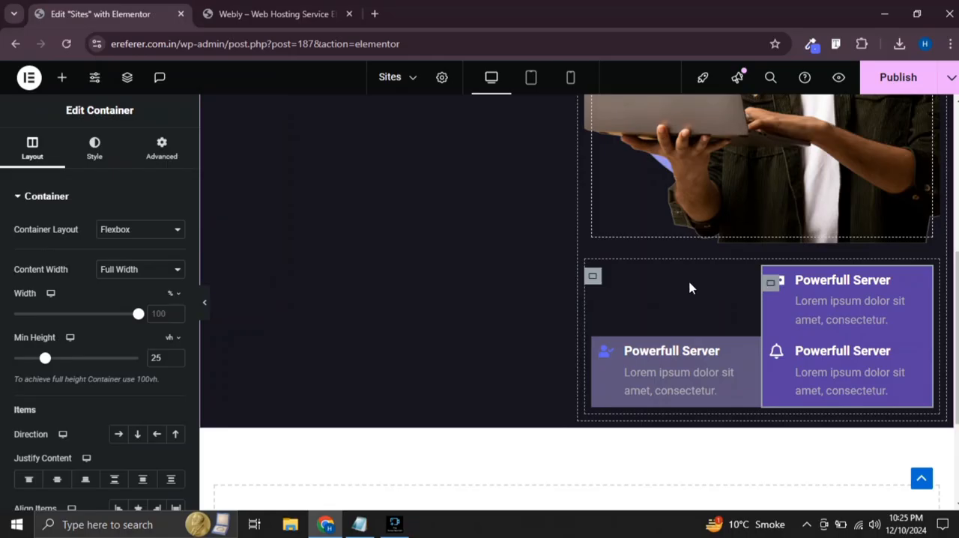
pyautogui.click(160, 147)
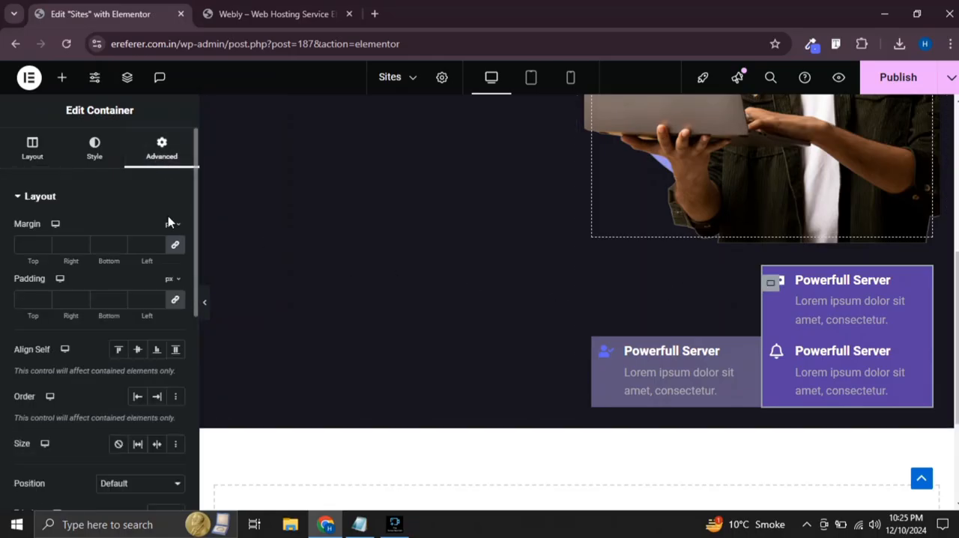
# Set the icon box container's top margin to -138 px, unlinked from the other sides, and preview its overlap with the image
pyautogui.click(593, 277)
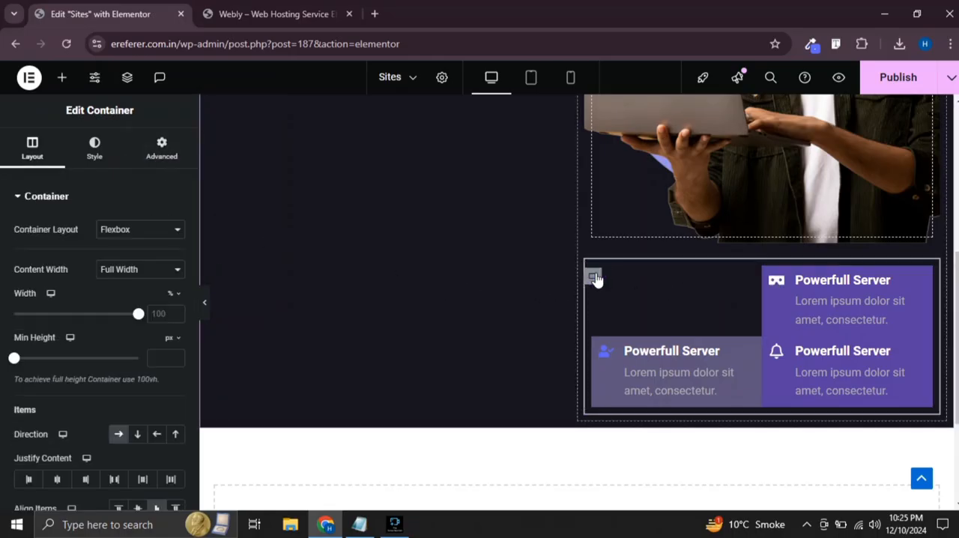
pyautogui.click(162, 148)
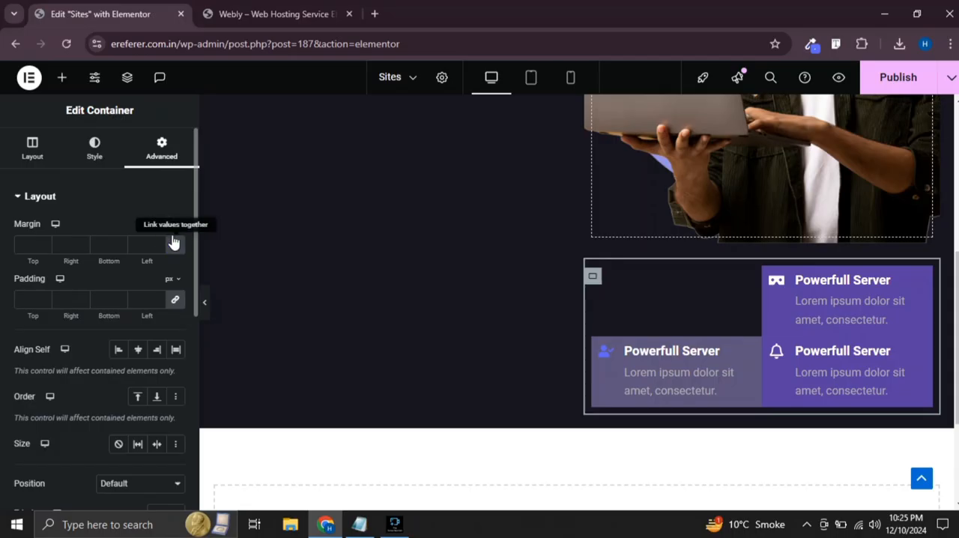
pyautogui.click(177, 241)
pyautogui.click(38, 246)
pyautogui.write('-5')
pyautogui.click(45, 250)
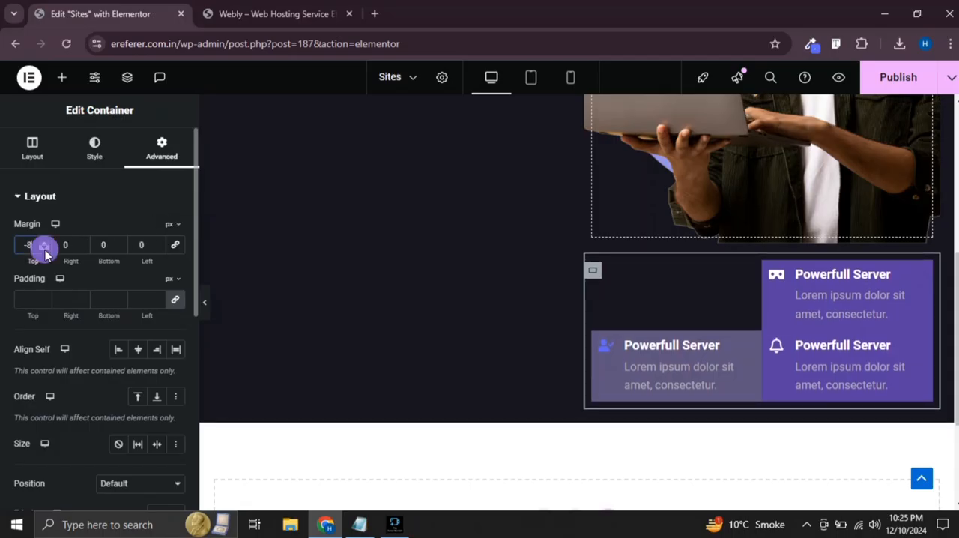
pyautogui.click(45, 250)
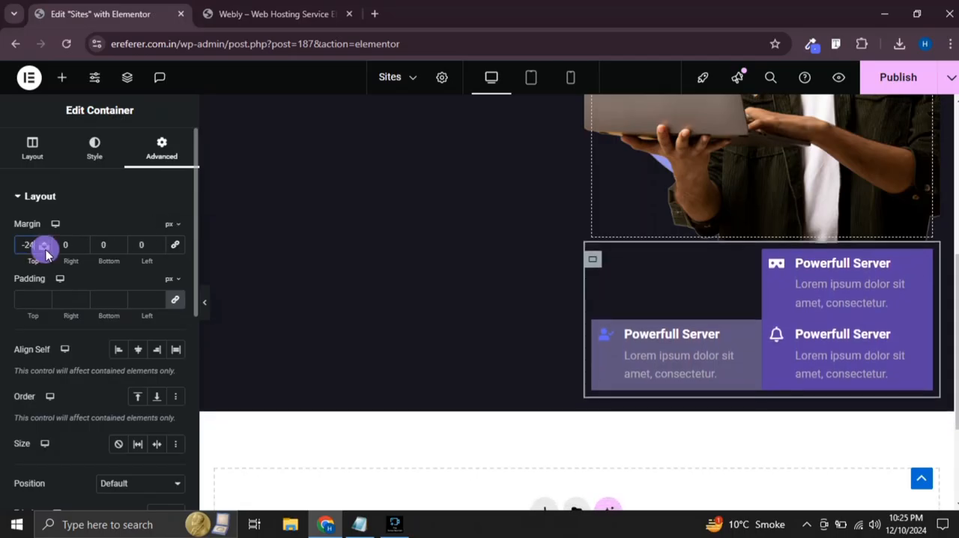
pyautogui.click(46, 251)
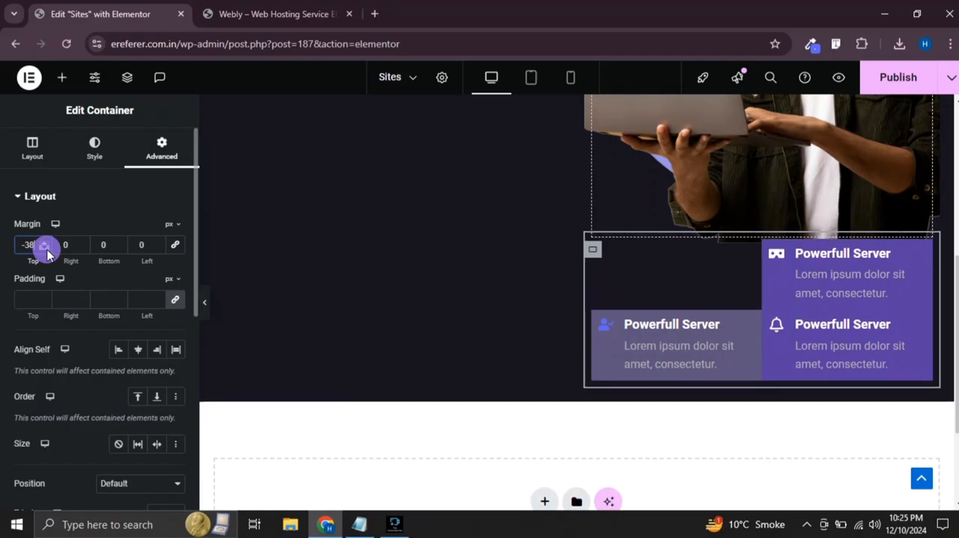
pyautogui.click(46, 251)
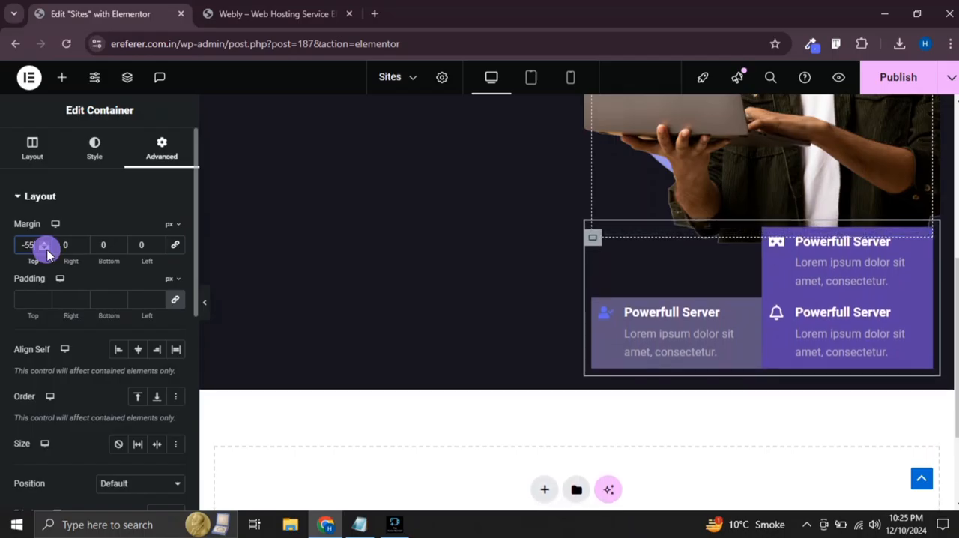
pyautogui.click(46, 251)
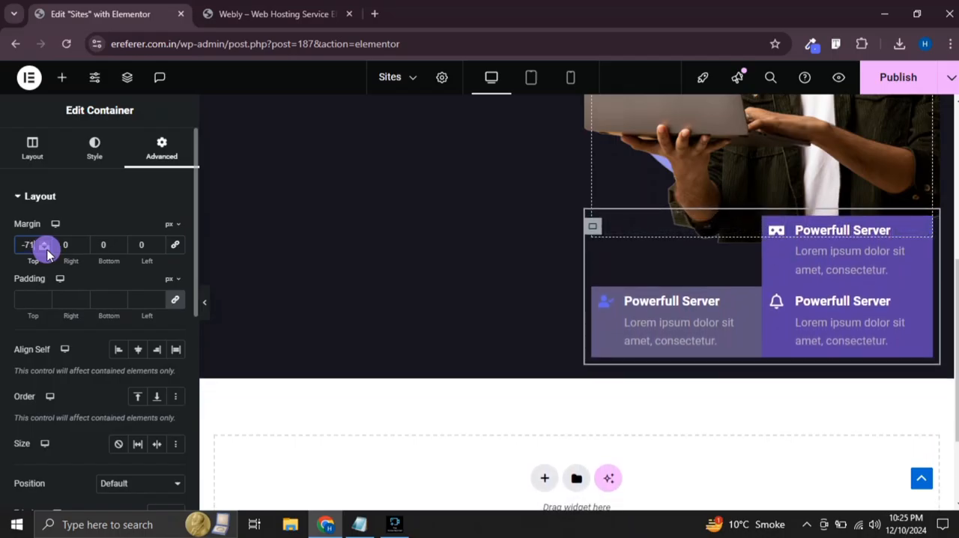
pyautogui.click(46, 251)
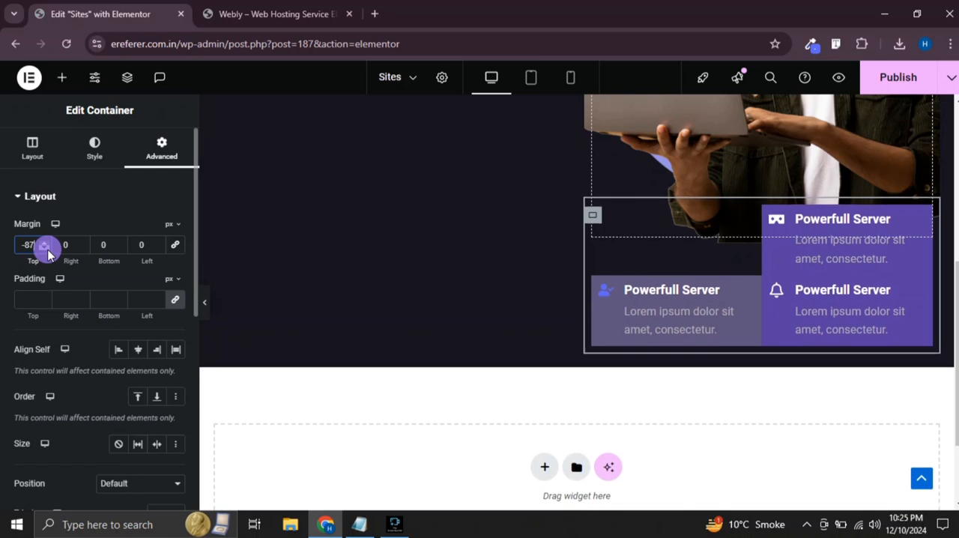
pyautogui.click(46, 251)
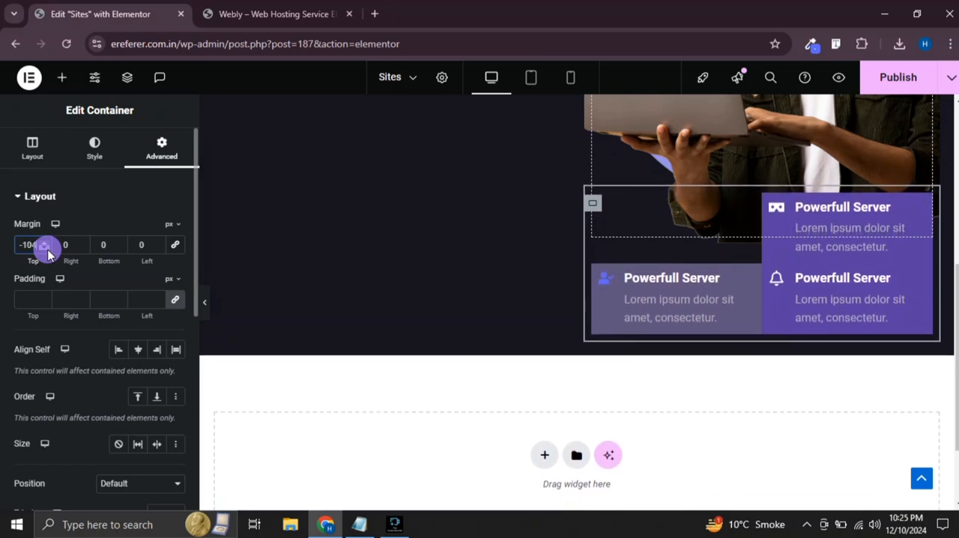
pyautogui.click(46, 251)
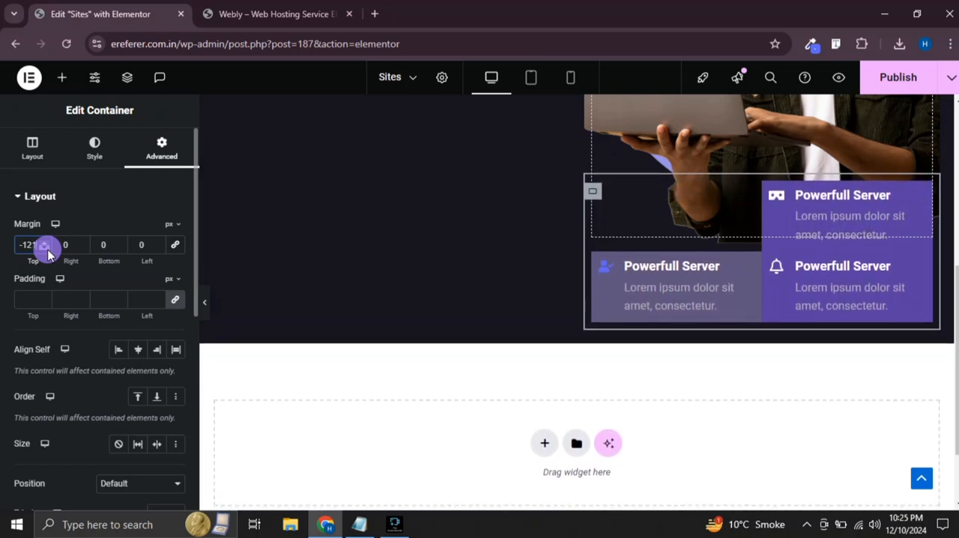
pyautogui.click(46, 251)
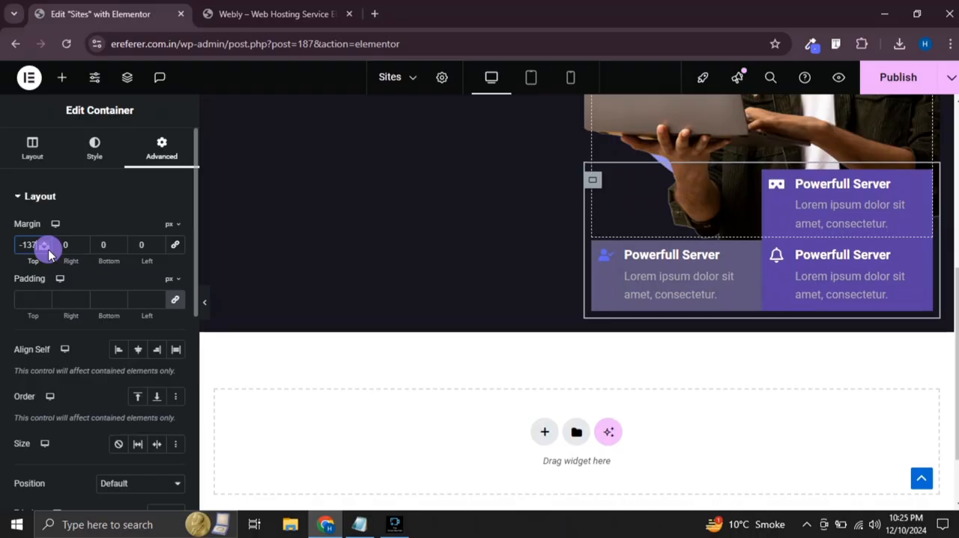
pyautogui.click(204, 302)
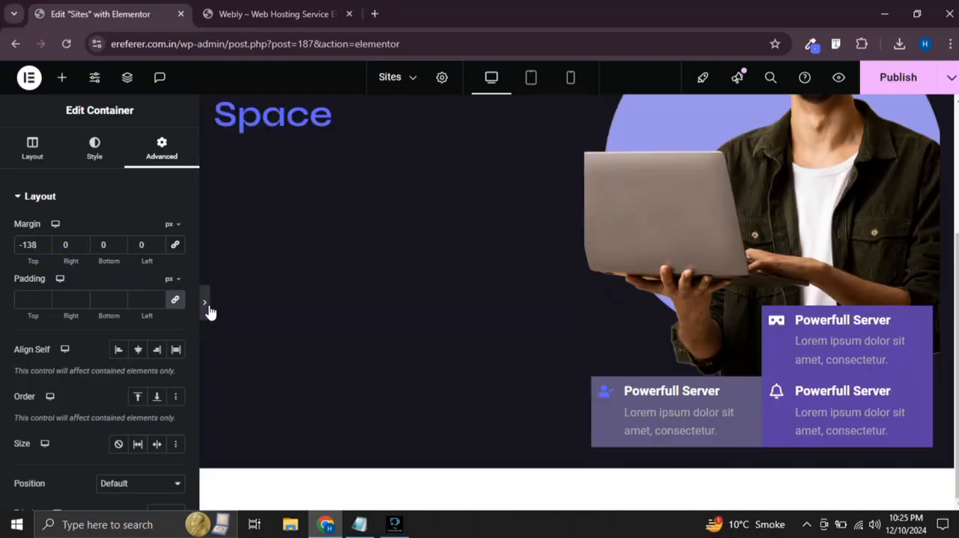
pyautogui.scroll(2, 537, 386)
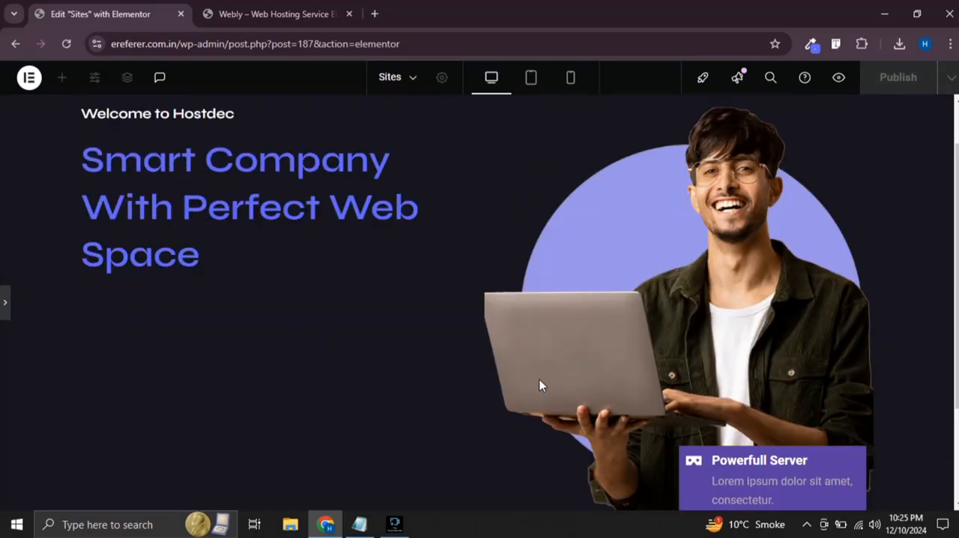
pyautogui.scroll(-2, 556, 364)
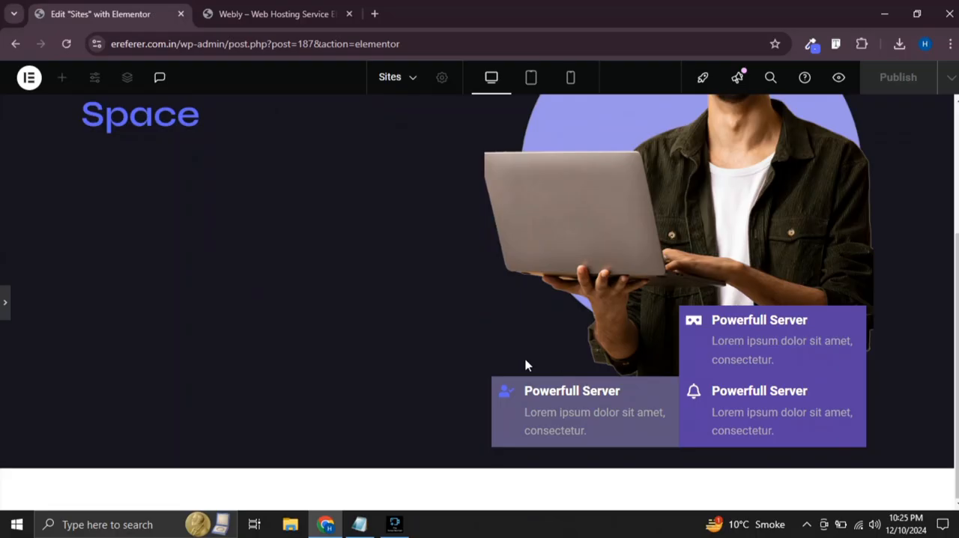
pyautogui.click(5, 302)
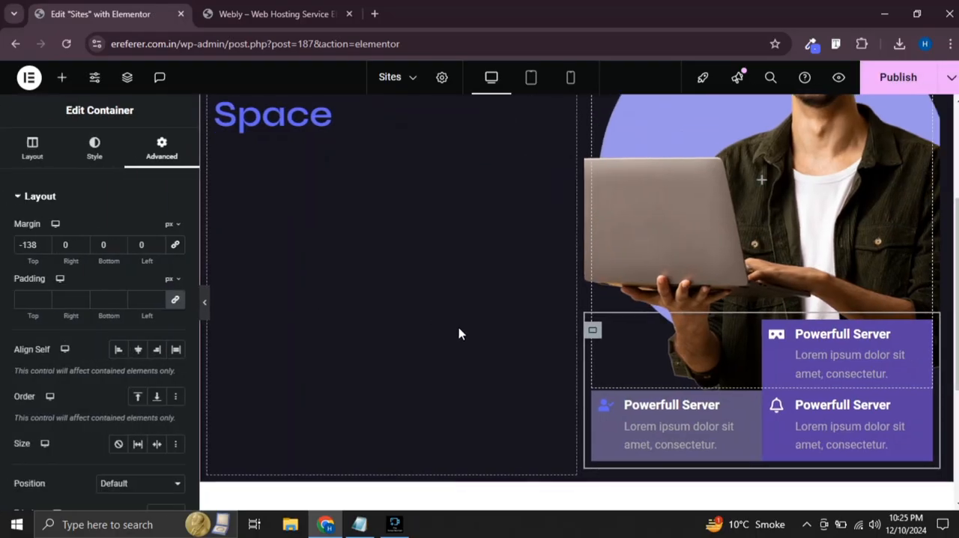
# Add a Spacer widget above the "Welcome to Hostdec" heading and preview the hero layout
pyautogui.scroll(3, 469, 332)
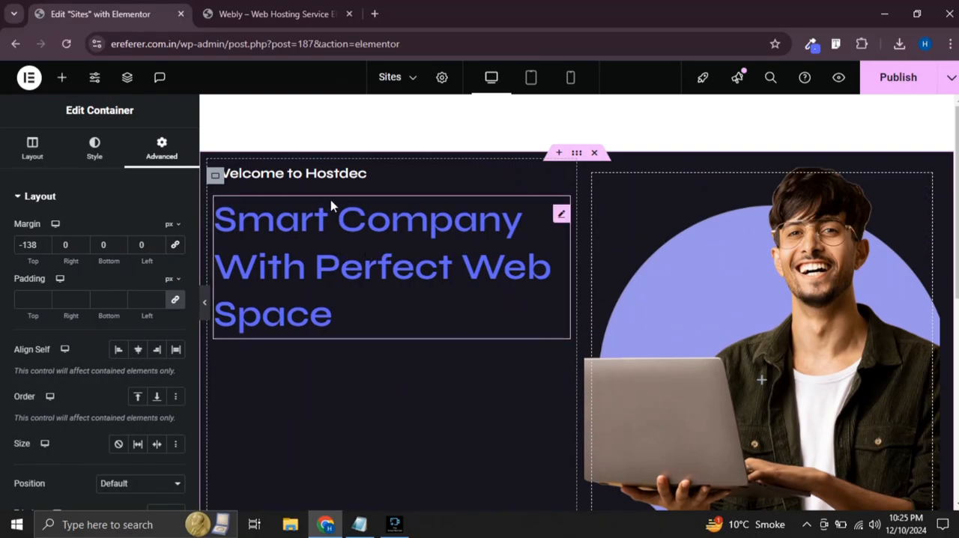
pyautogui.click(215, 176)
pyautogui.click(61, 81)
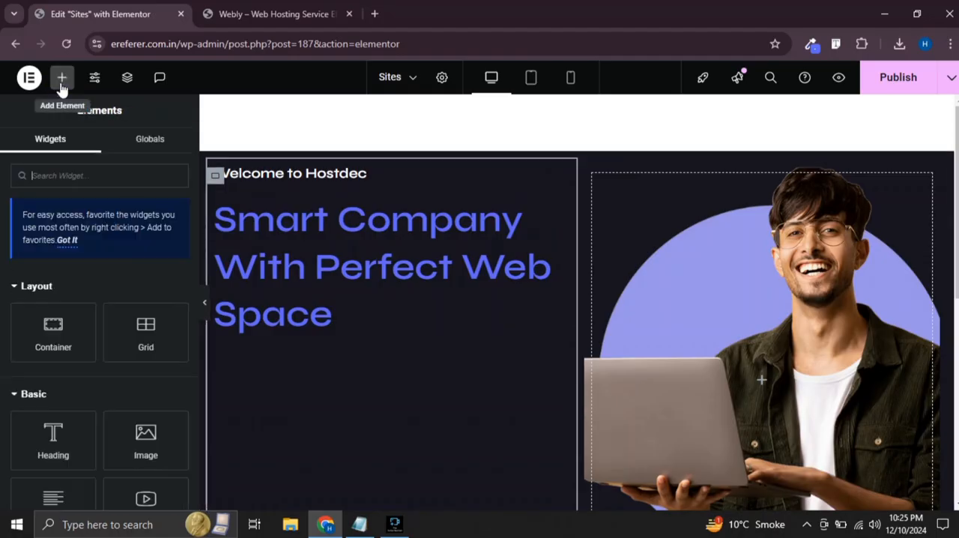
pyautogui.write('s')
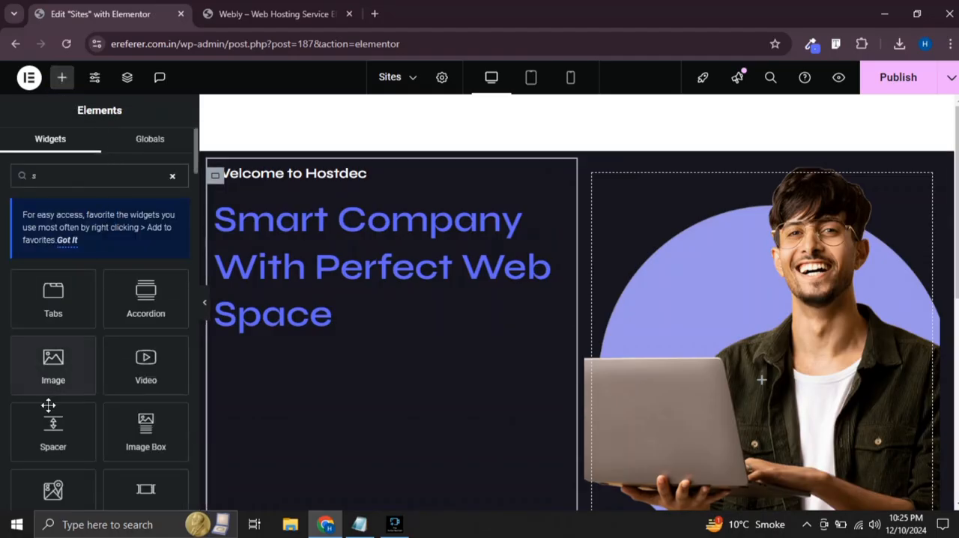
pyautogui.moveTo(53, 428); pyautogui.dragTo(331, 167)
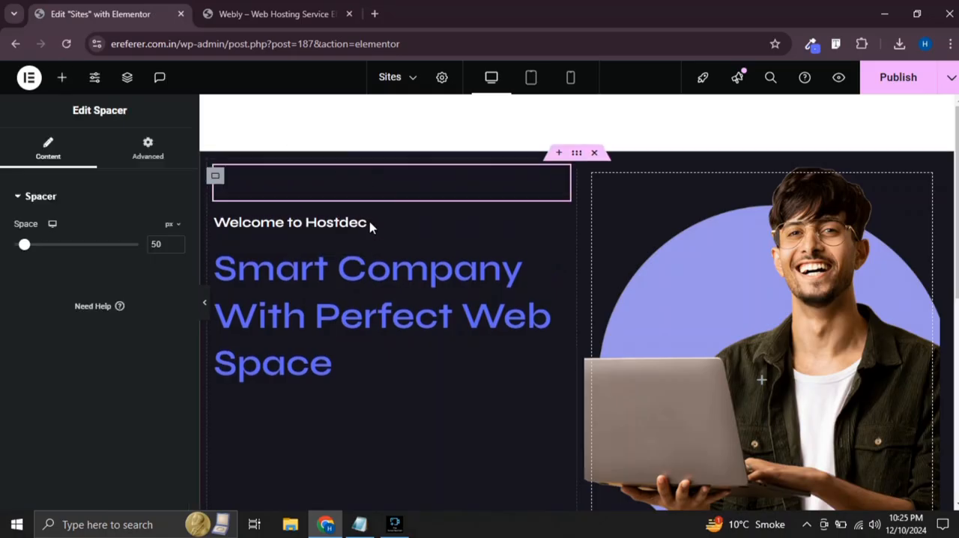
pyautogui.click(206, 305)
pyautogui.scroll(-2, 360, 293)
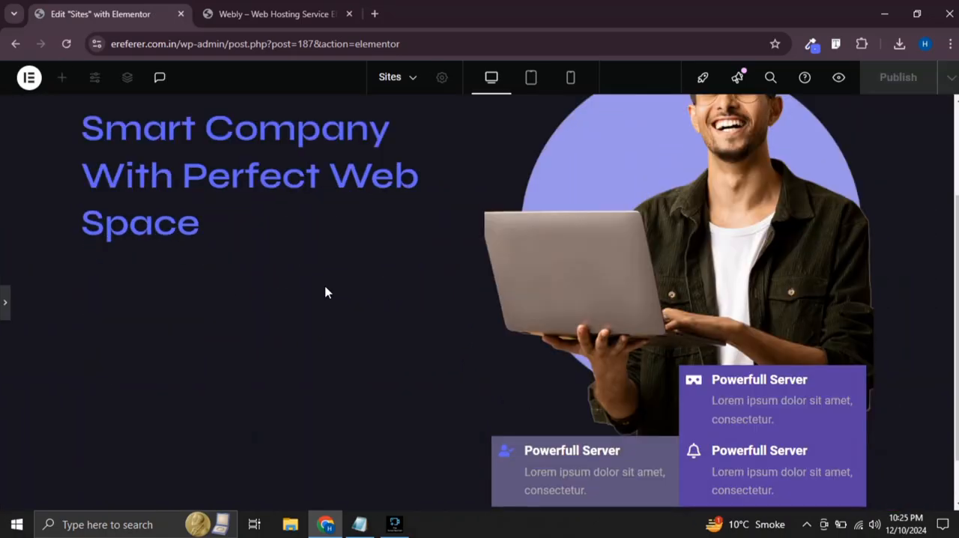
pyautogui.click(5, 300)
# Add a container below the "Smart Company With Perfect Web Space" heading
pyautogui.scroll(-1, 344, 289)
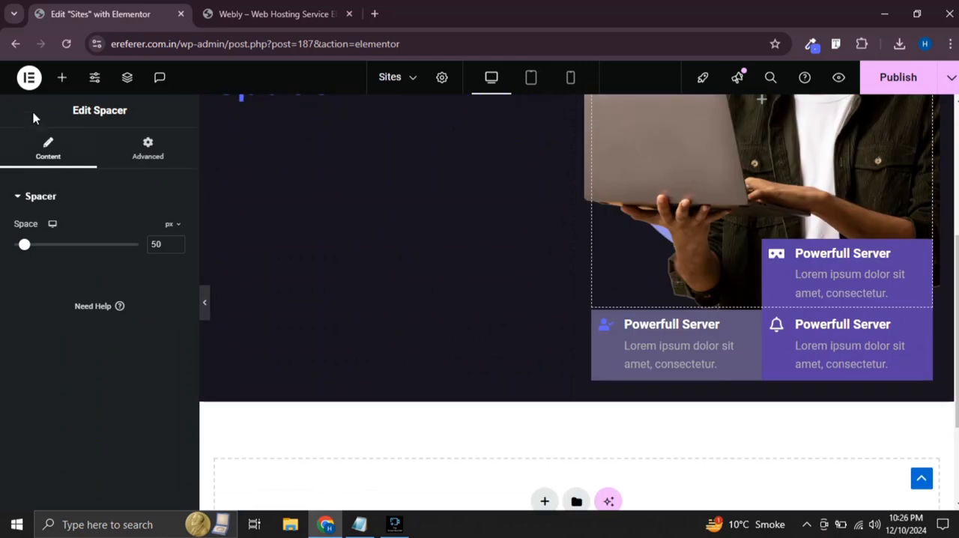
pyautogui.click(63, 78)
pyautogui.moveTo(47, 356); pyautogui.dragTo(352, 380)
# Search for the Button widget and place one in the empty container below the large heading
pyautogui.scroll(-2, 396, 368)
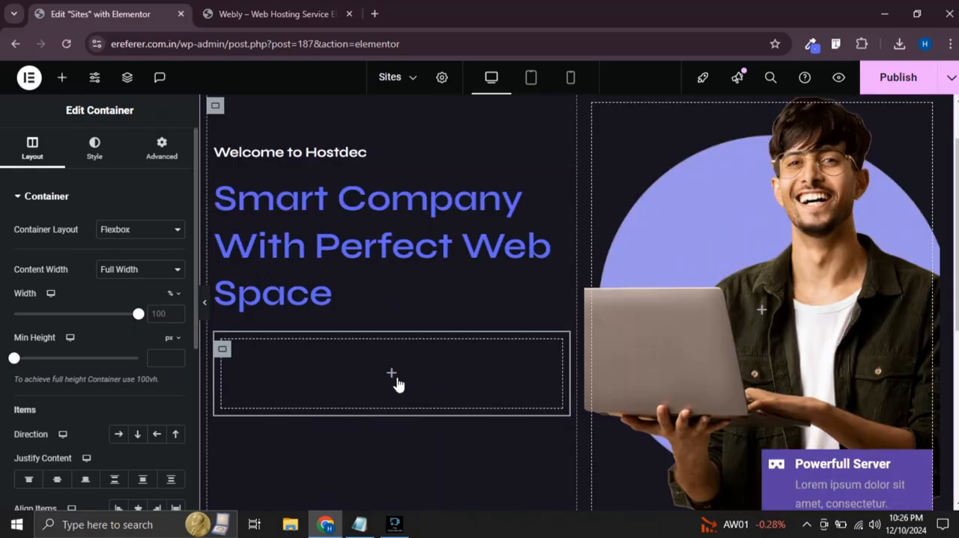
pyautogui.click(391, 303)
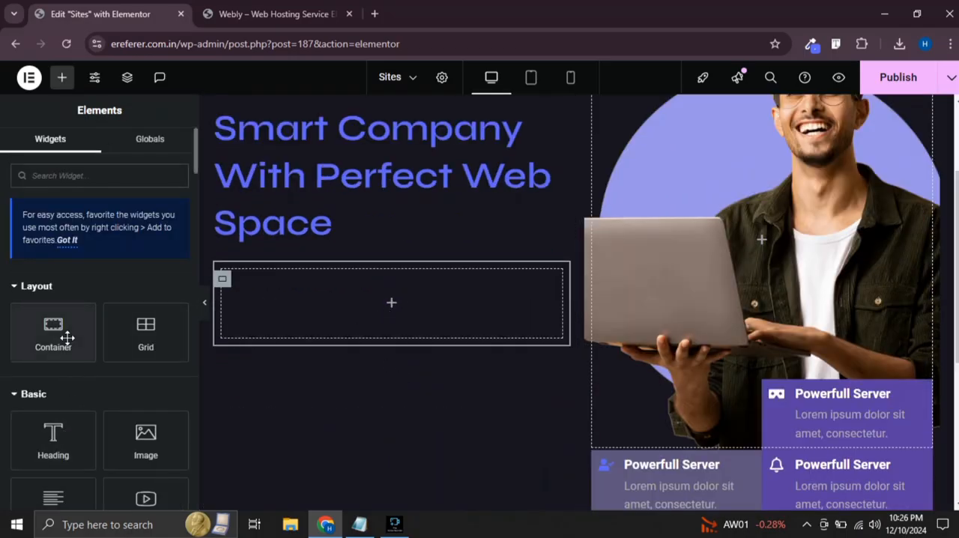
pyautogui.click(94, 175)
pyautogui.write('butt')
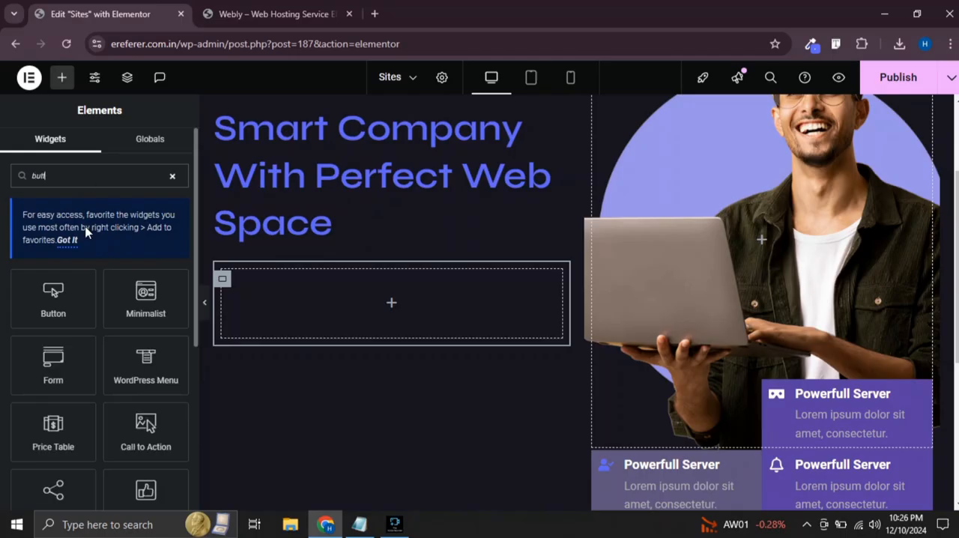
pyautogui.moveTo(56, 299); pyautogui.dragTo(398, 323)
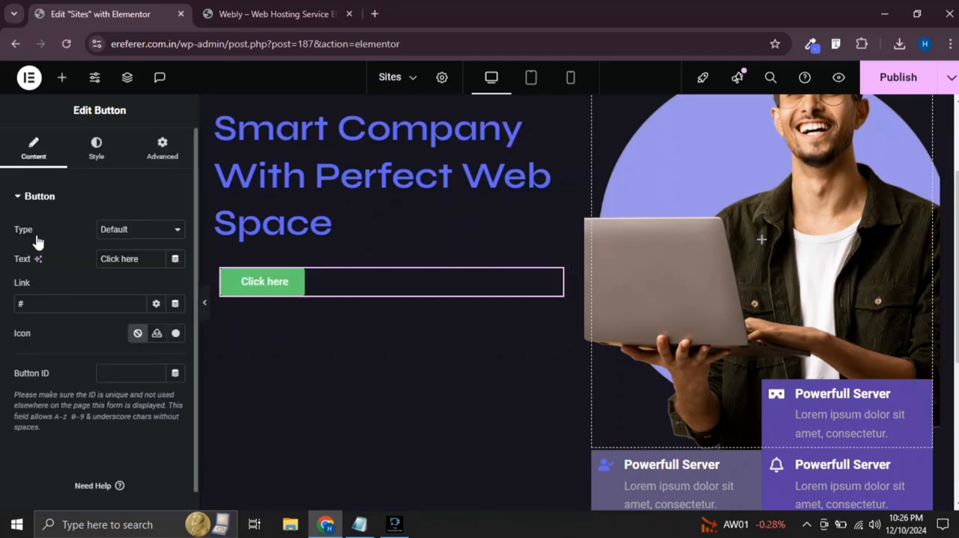
# Copy the text color #5F65F4 from the "Smart Company With Perfect Web Space" heading and return to the button
pyautogui.click(96, 150)
pyautogui.click(317, 187)
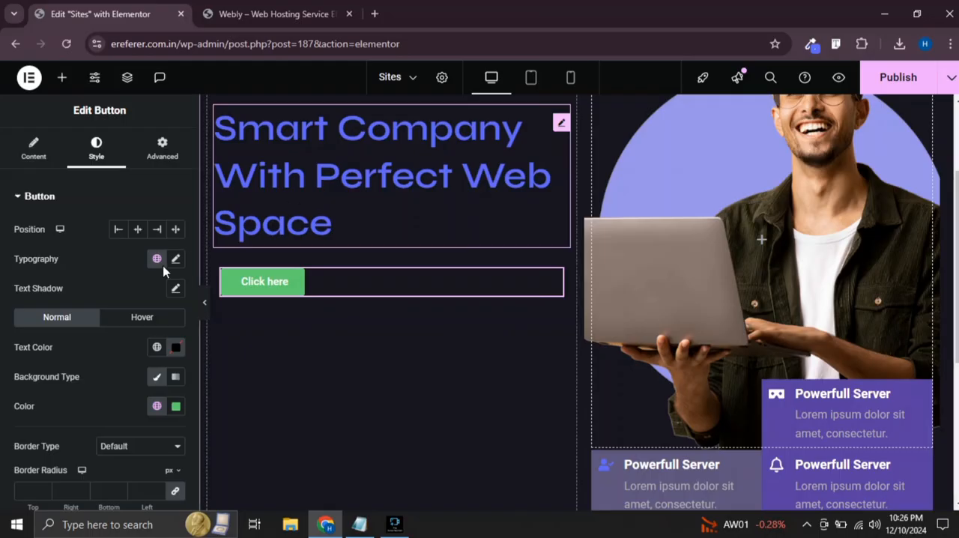
pyautogui.click(175, 260)
pyautogui.hotkey('ctrl', 'c')
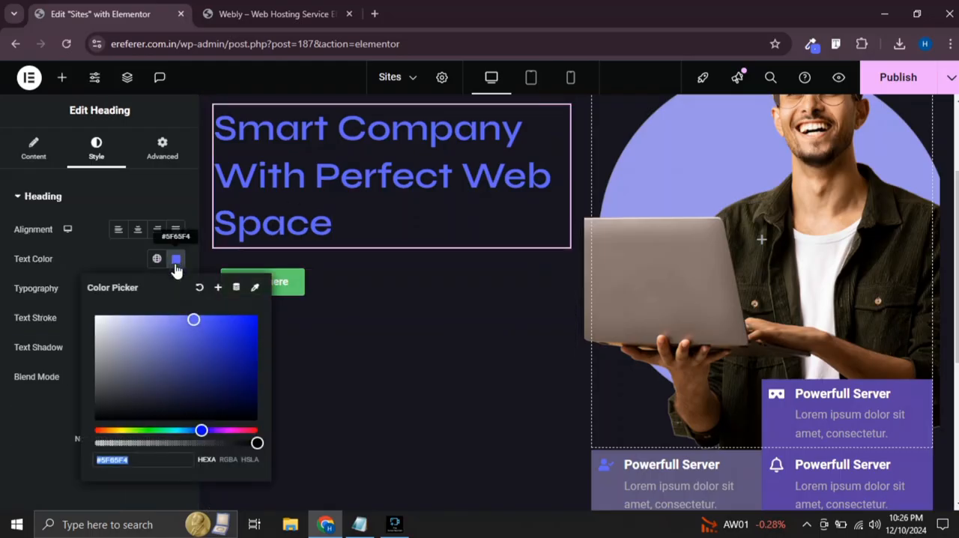
pyautogui.click(377, 296)
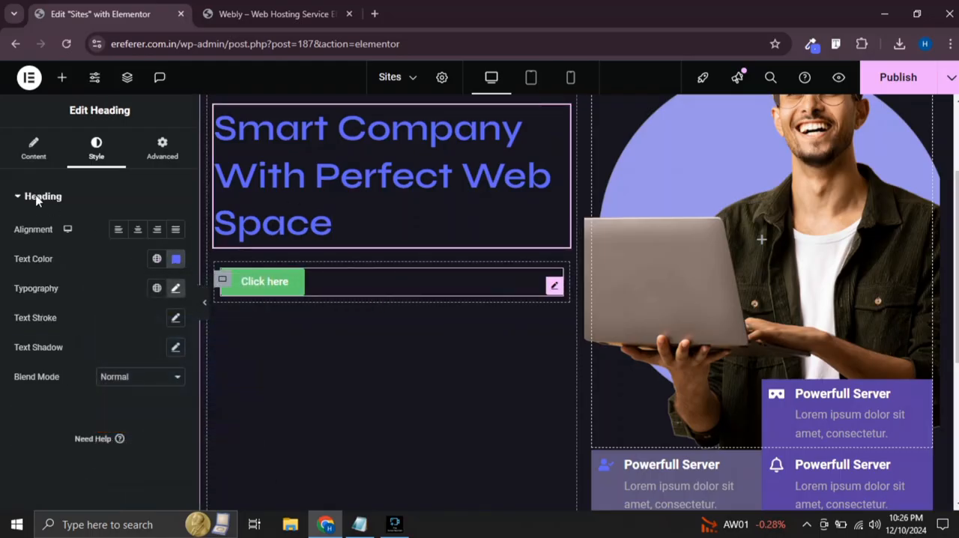
# Set the "Click here" button's border radius to 4 px on all corners
pyautogui.click(24, 146)
pyautogui.scroll(-1, 66, 235)
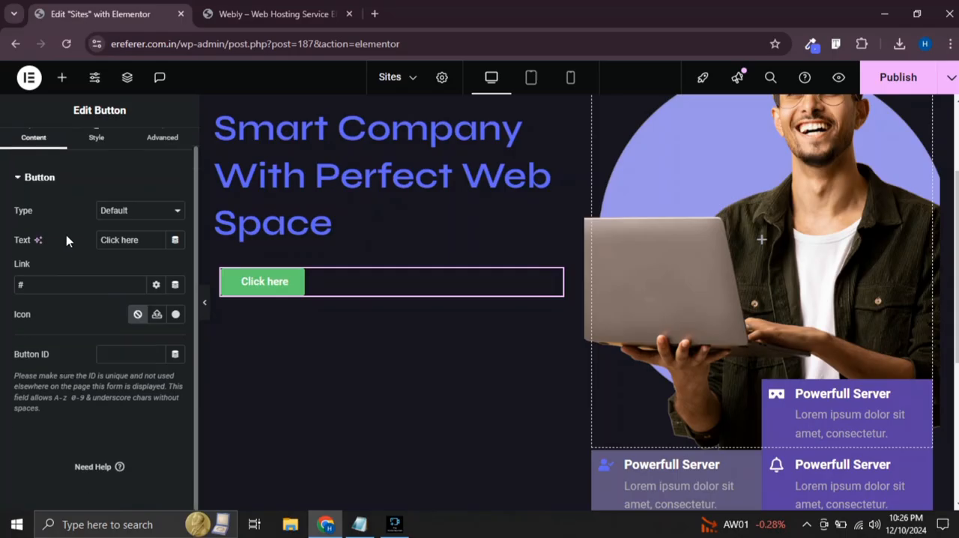
pyautogui.click(96, 137)
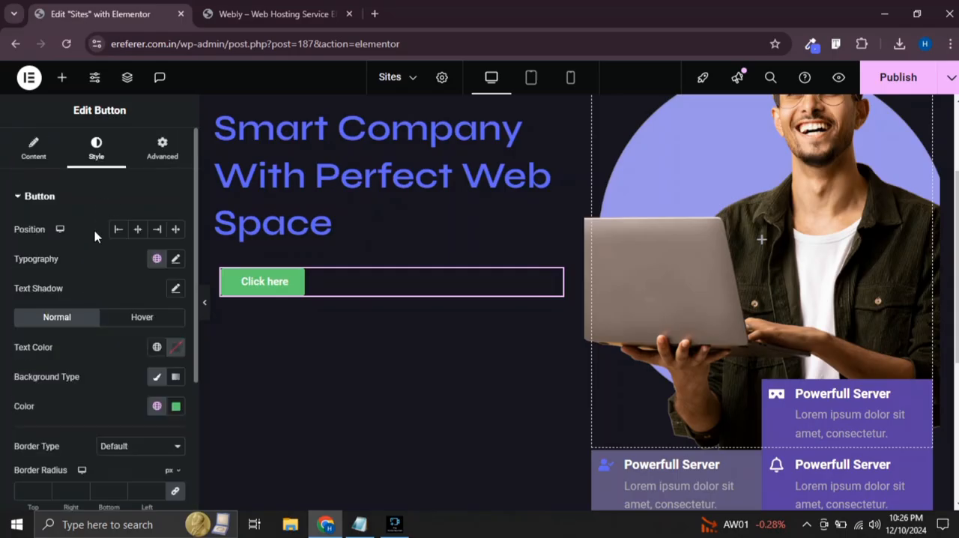
pyautogui.scroll(-3, 99, 277)
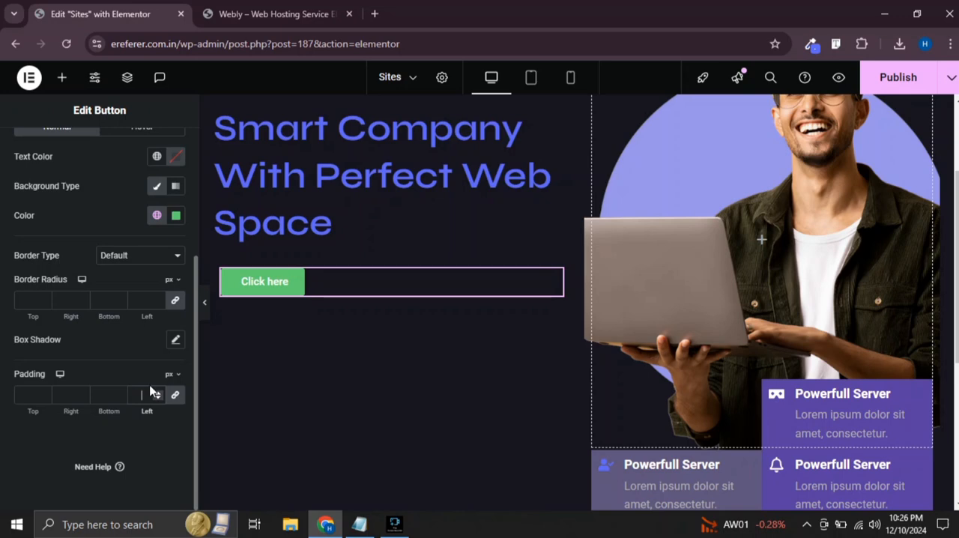
pyautogui.write('4')
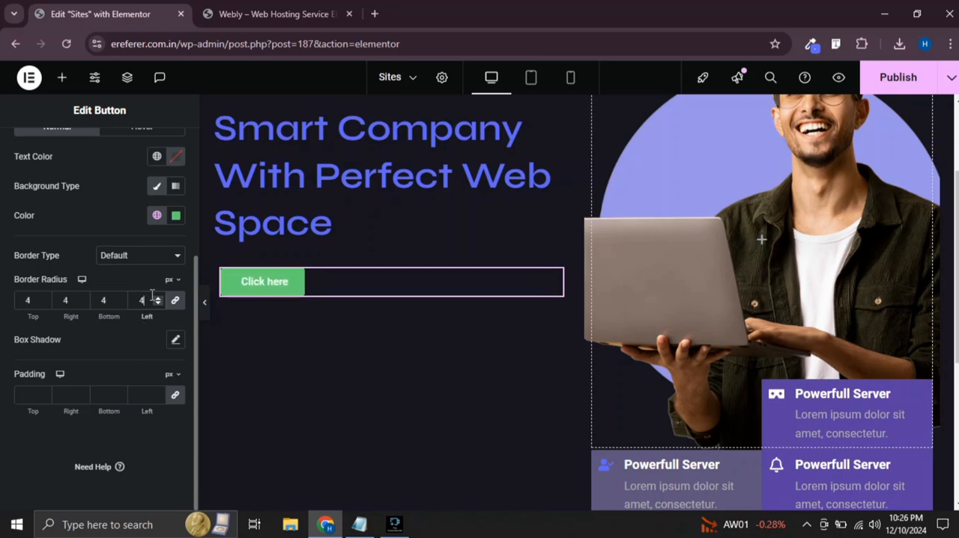
# Set the button's normal background color to the copied #5F65F4
pyautogui.click(176, 216)
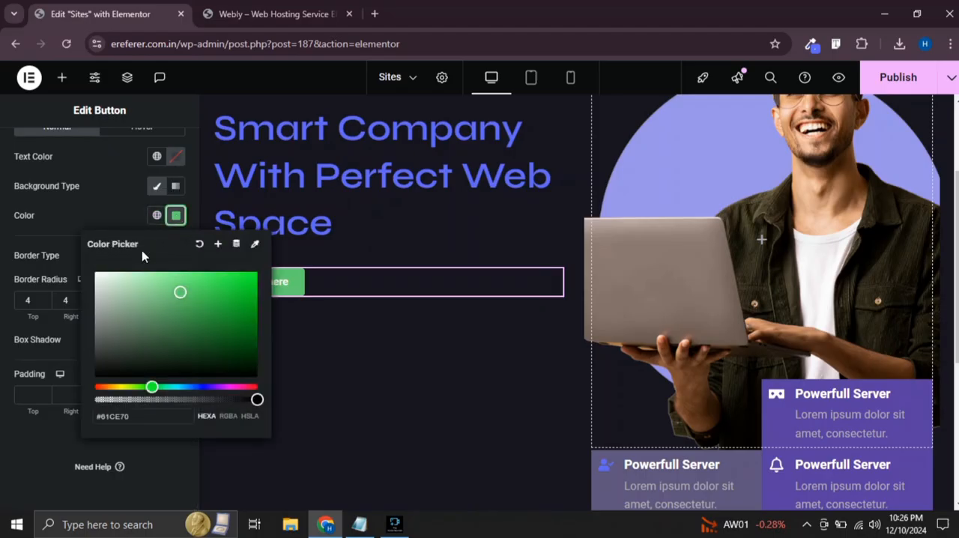
pyautogui.hotkey('ctrl', 'v')
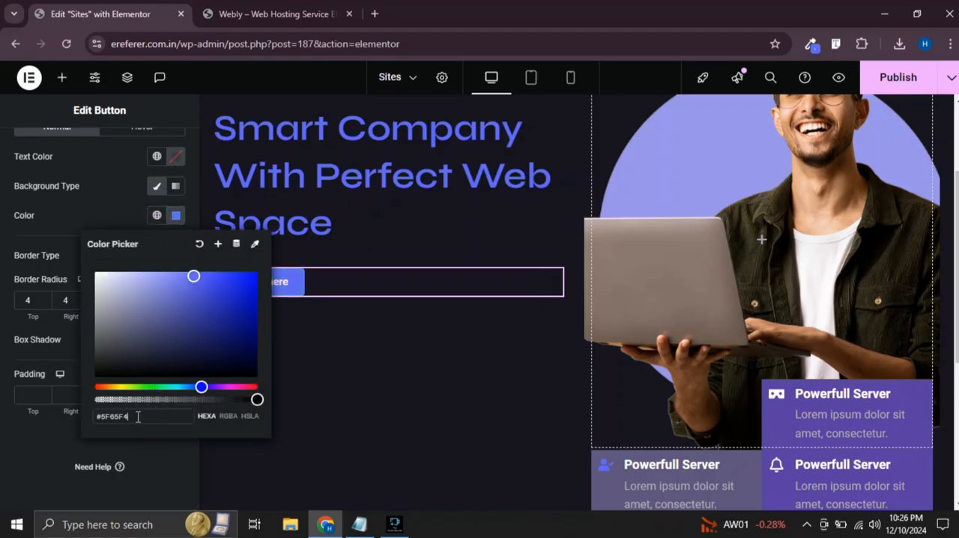
pyautogui.click(6, 360)
pyautogui.scroll(2, 120, 247)
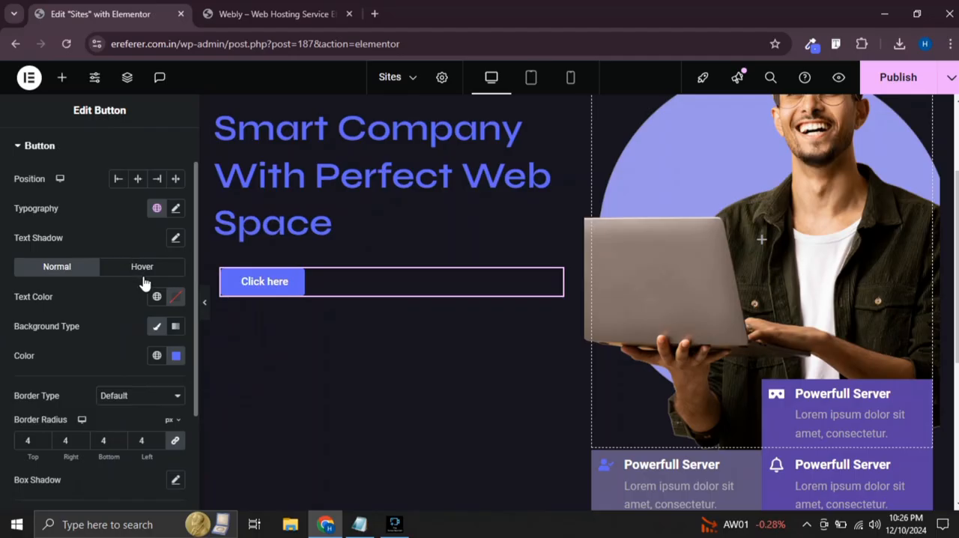
# Set the "Click here" button's hover text color to the copied #5F65F4, keeping the classic hover background type
pyautogui.click(143, 274)
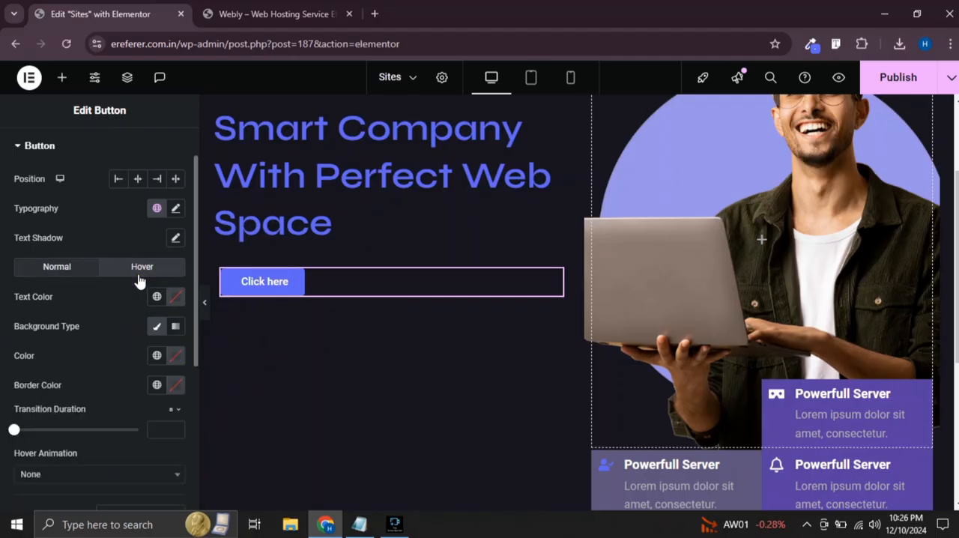
pyautogui.click(175, 299)
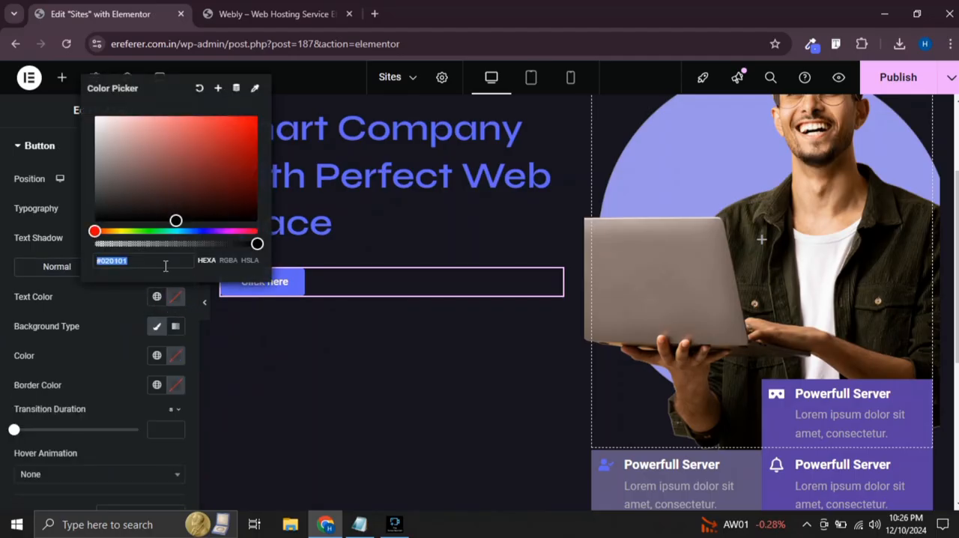
pyautogui.hotkey('ctrl', 'v')
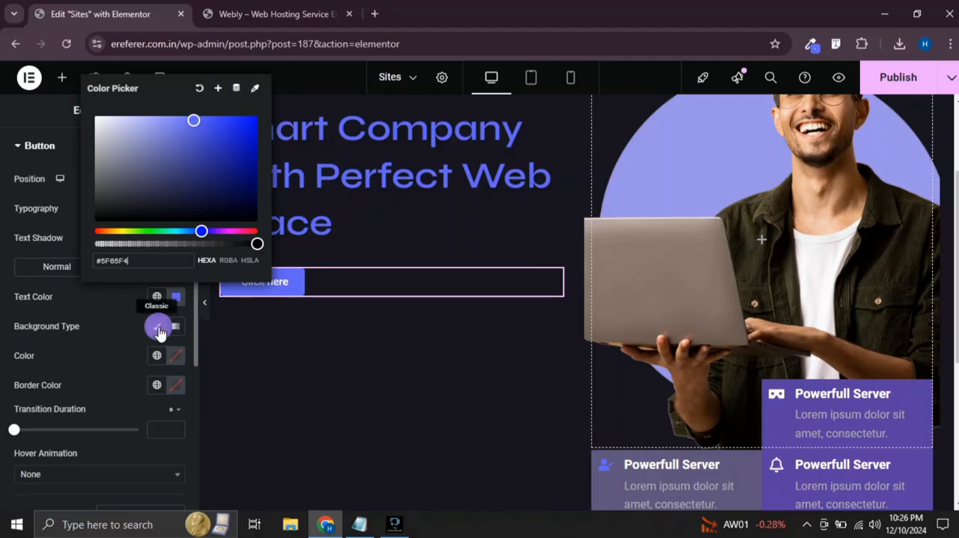
pyautogui.click(157, 328)
pyautogui.click(159, 328)
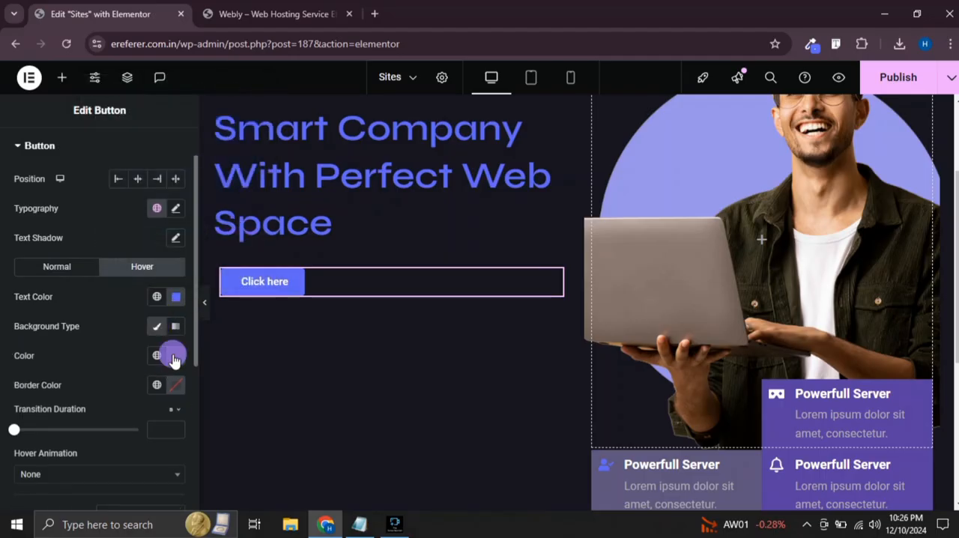
# Make the "Click here" button's hover background color fully transparent
pyautogui.click(174, 355)
pyautogui.moveTo(254, 303); pyautogui.dragTo(77, 315)
pyautogui.click(2, 324)
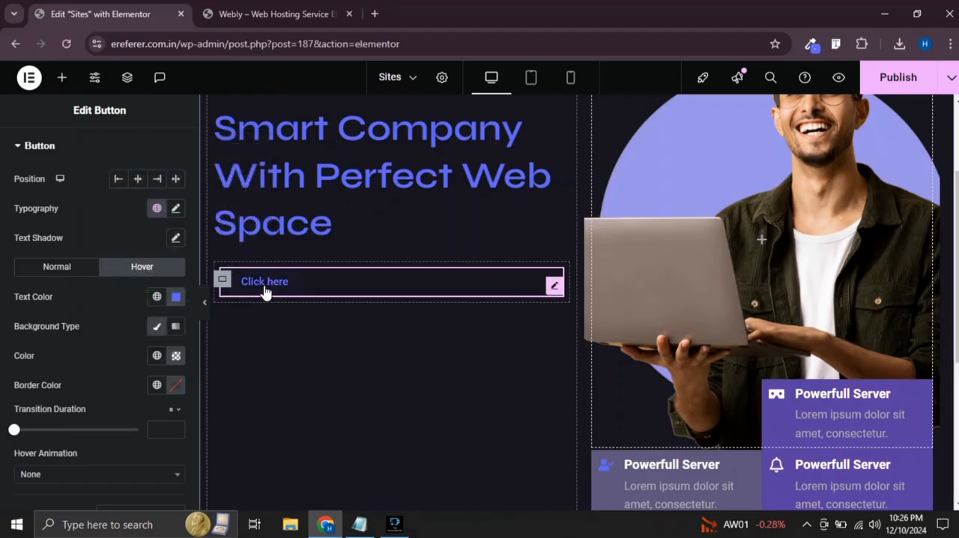
# Give the "Click here" button a solid 1 px border on all sides in #5F65F4
pyautogui.click(46, 270)
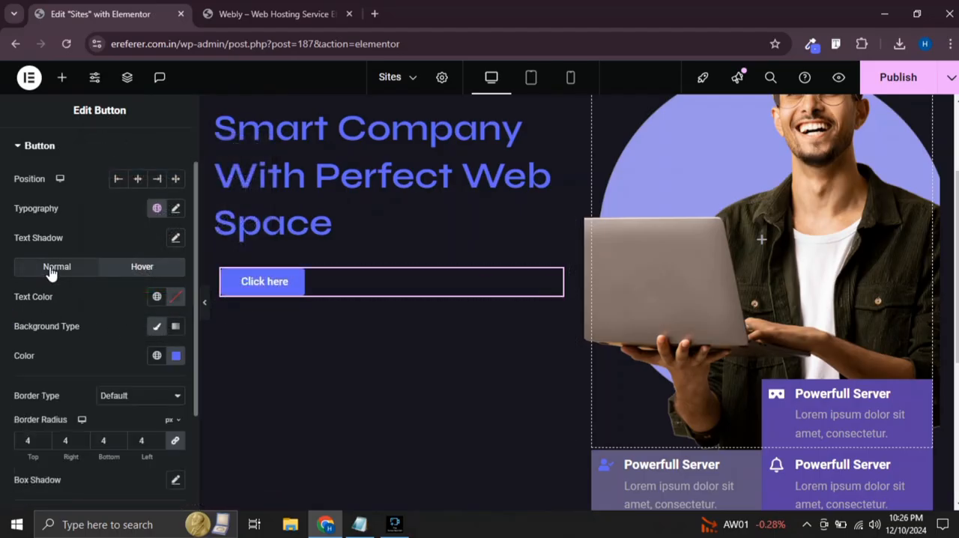
pyautogui.scroll(-1, 123, 347)
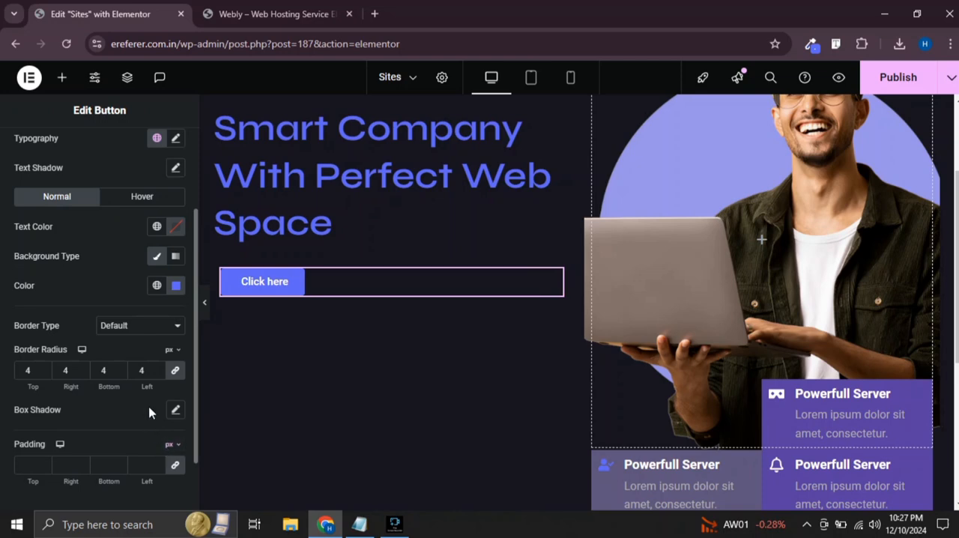
pyautogui.click(164, 325)
pyautogui.click(147, 376)
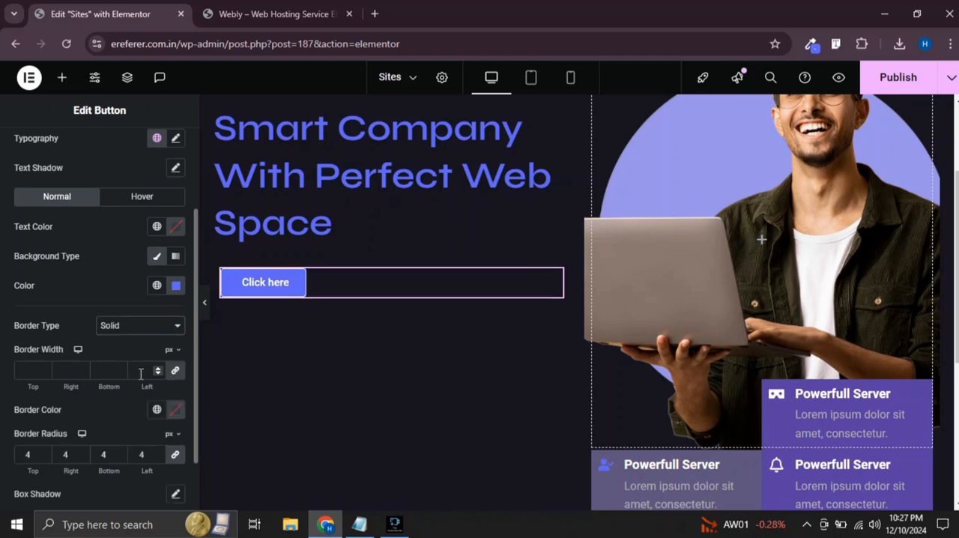
pyautogui.click(157, 367)
pyautogui.click(176, 409)
pyautogui.hotkey('ctrl', 'v')
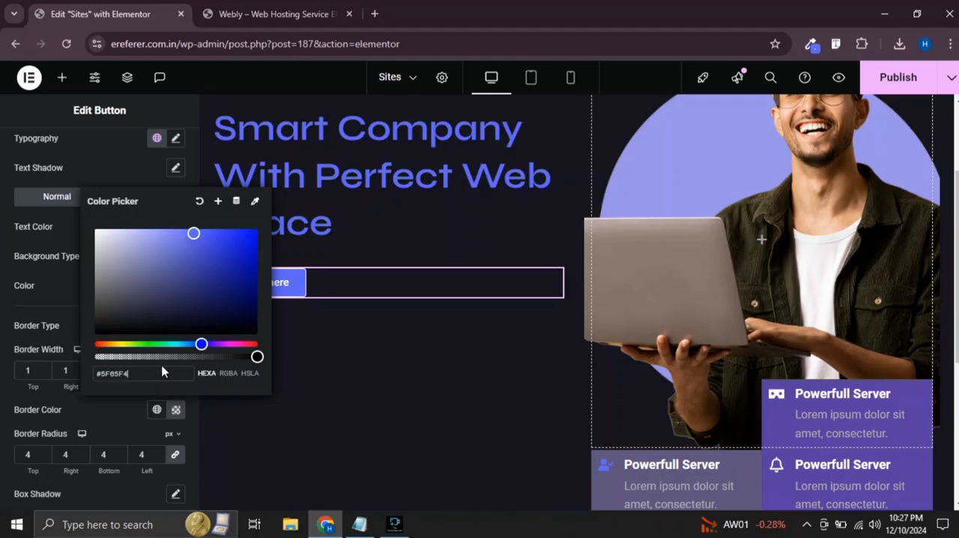
pyautogui.click(2, 362)
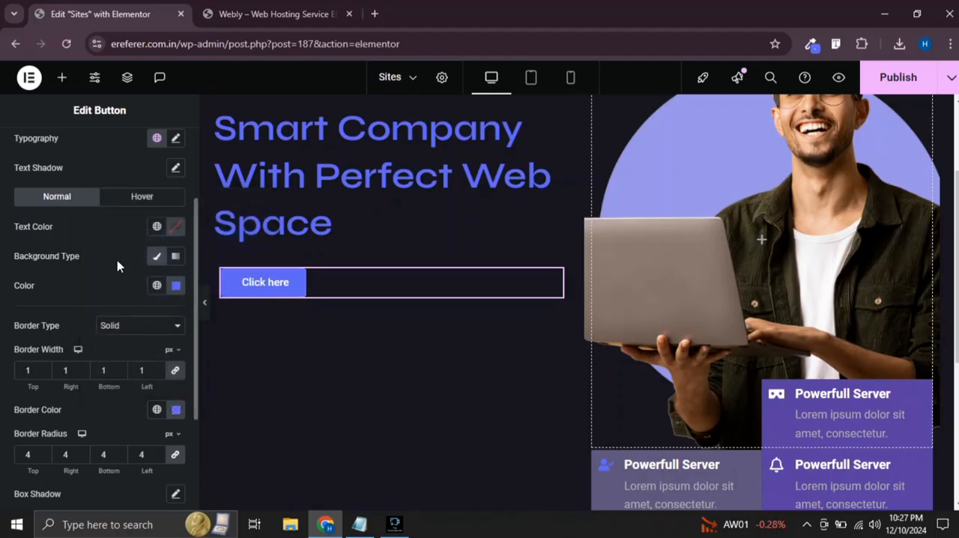
pyautogui.click(141, 200)
pyautogui.scroll(-2, 141, 361)
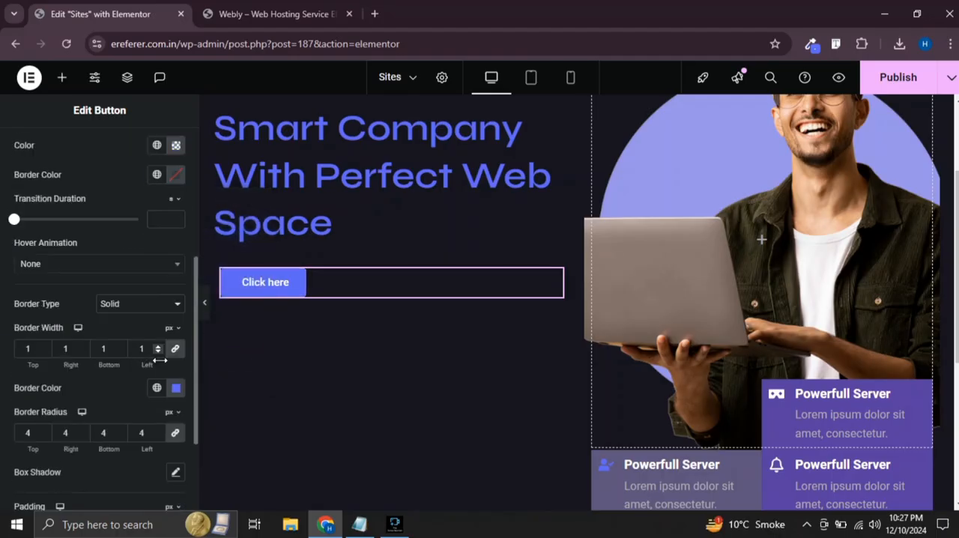
# Duplicate the "Click here" button and set the container's direction to a horizontal row, placing both buttons side by side
pyautogui.rightClick(265, 287)
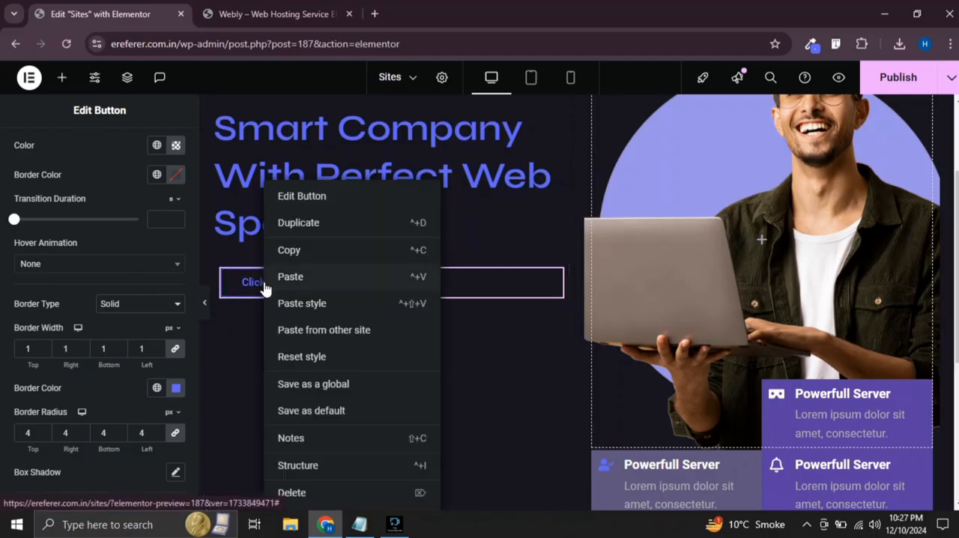
pyautogui.click(299, 224)
pyautogui.click(221, 281)
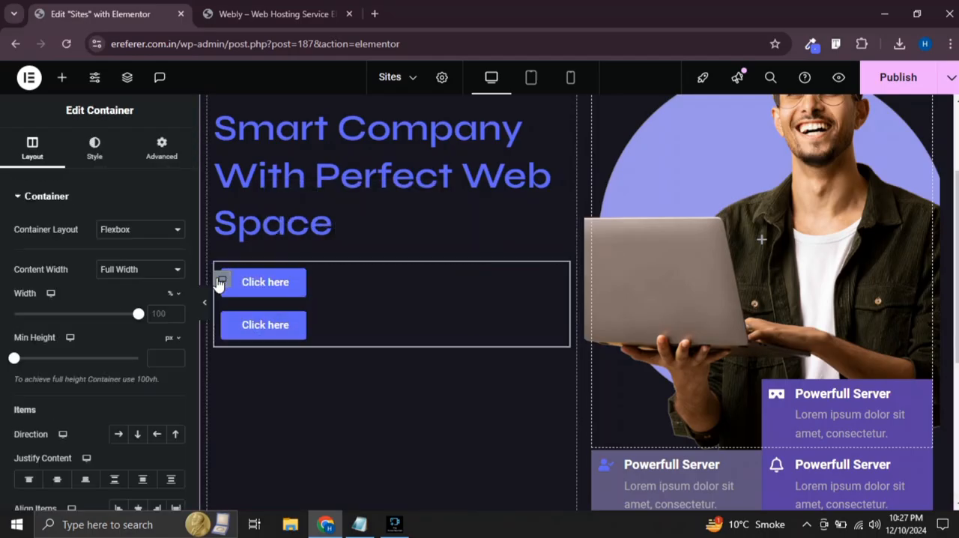
pyautogui.click(118, 433)
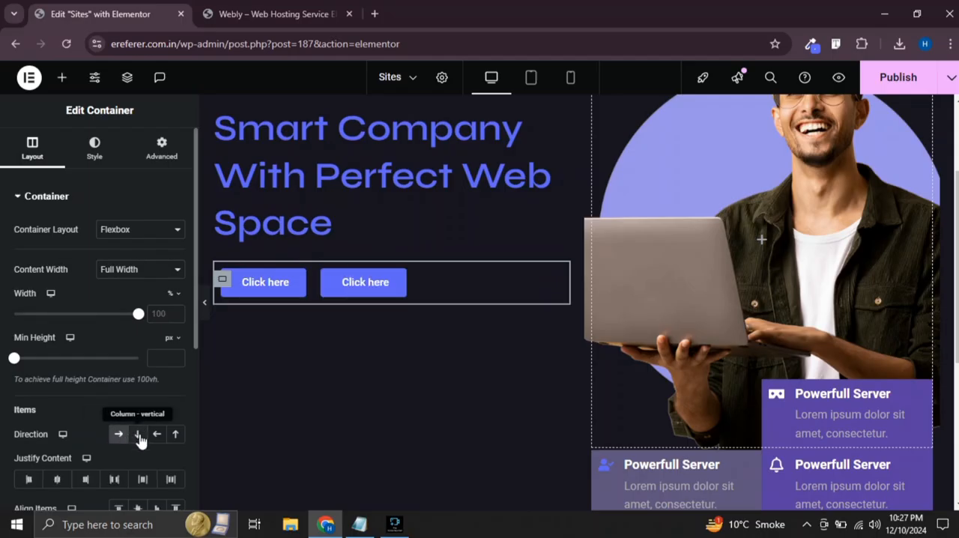
pyautogui.click(204, 303)
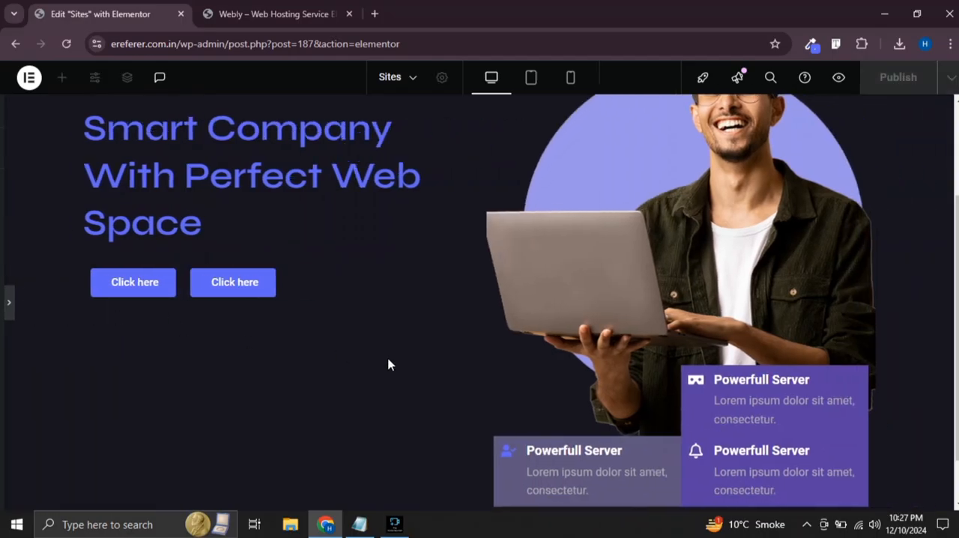
pyautogui.click(307, 341)
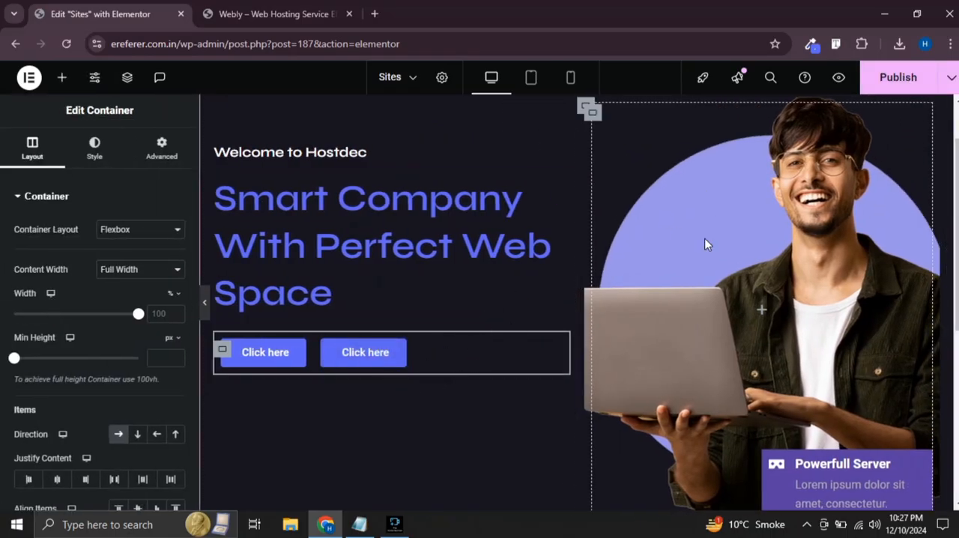
# Make the second "Click here" button's normal background color fully transparent
pyautogui.click(365, 352)
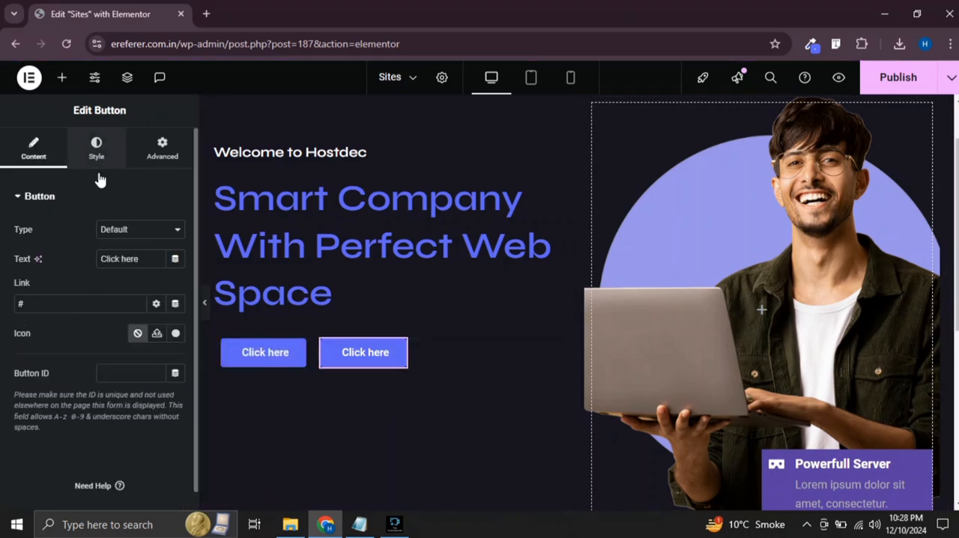
pyautogui.click(96, 148)
pyautogui.scroll(-2, 120, 314)
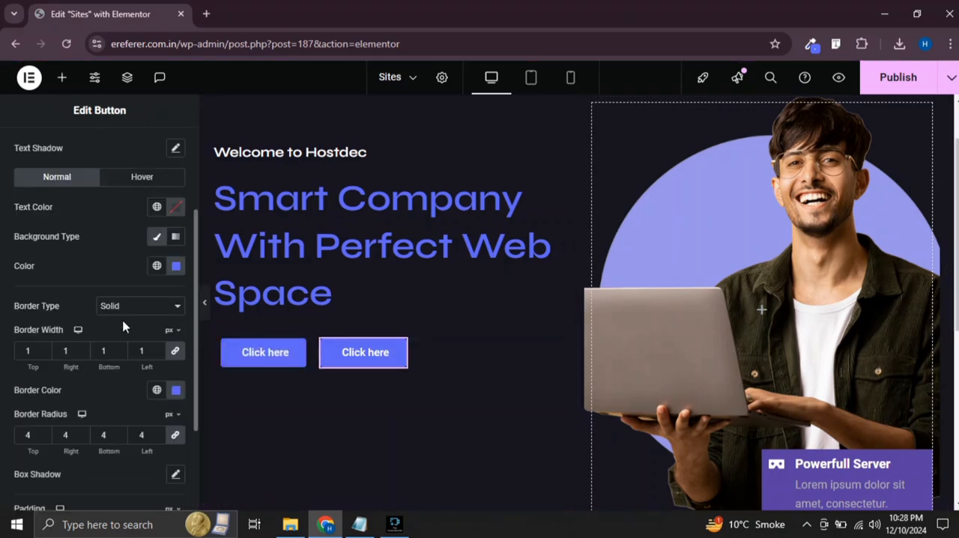
pyautogui.click(175, 270)
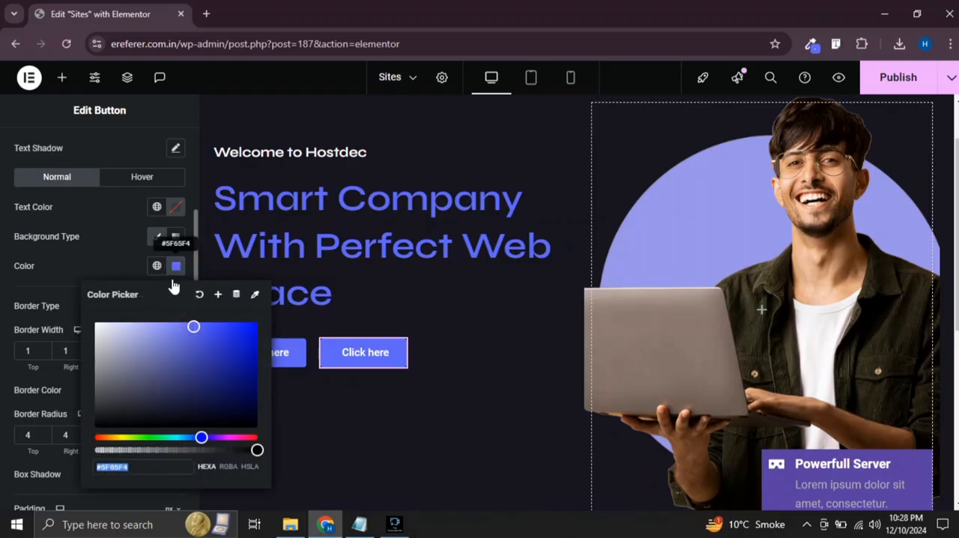
pyautogui.moveTo(257, 450); pyautogui.dragTo(56, 444)
pyautogui.click(9, 446)
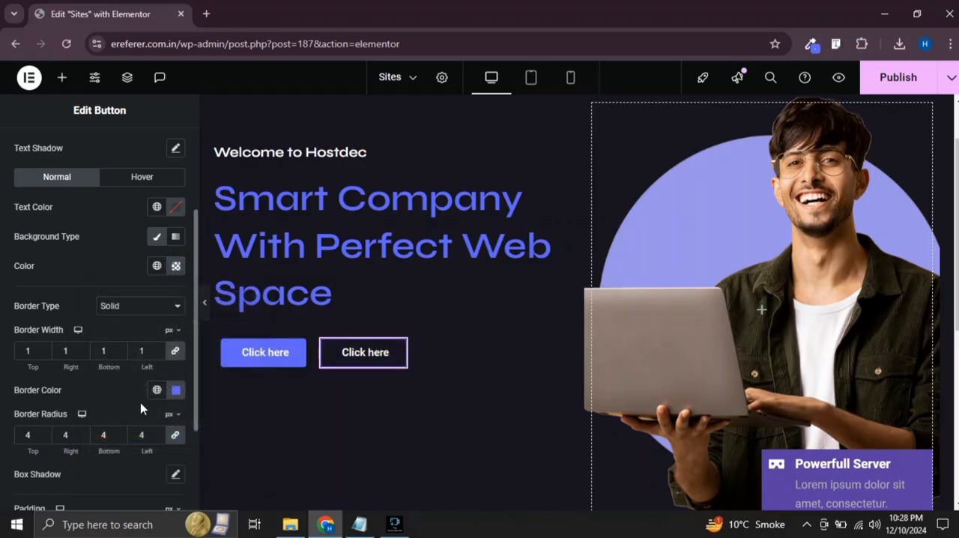
# Set the second "Click here" button's border color to white and preview both buttons with their hover effect
pyautogui.click(177, 391)
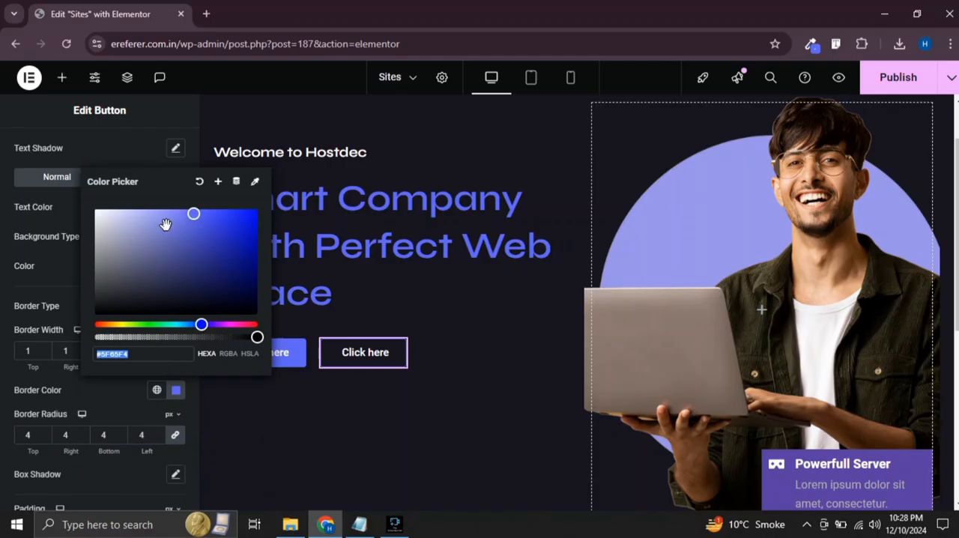
pyautogui.moveTo(166, 224); pyautogui.dragTo(75, 207)
pyautogui.click(4, 296)
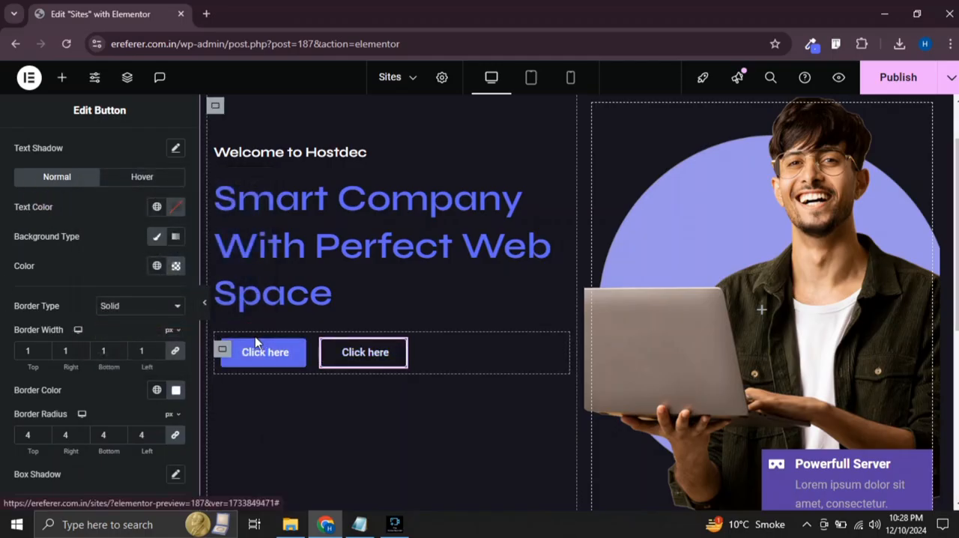
pyautogui.click(206, 303)
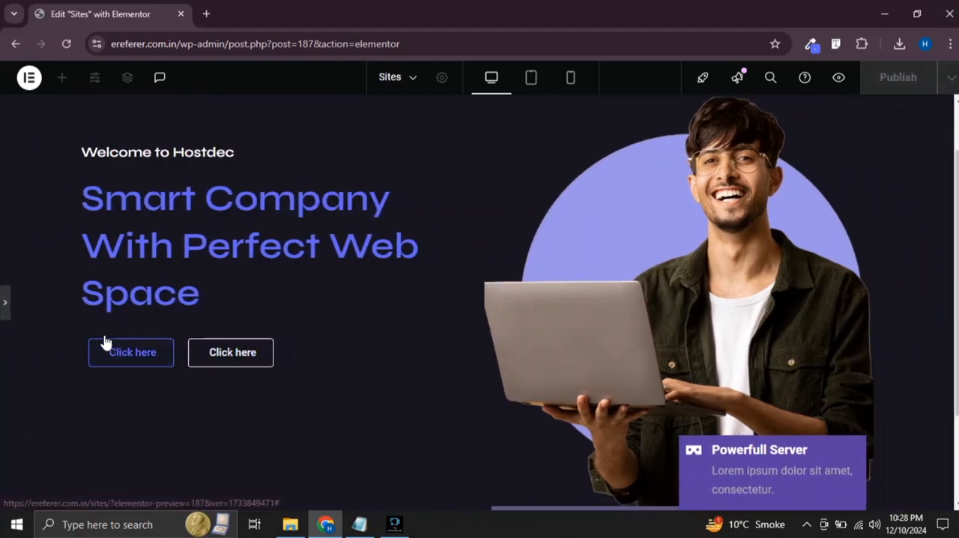
pyautogui.click(4, 302)
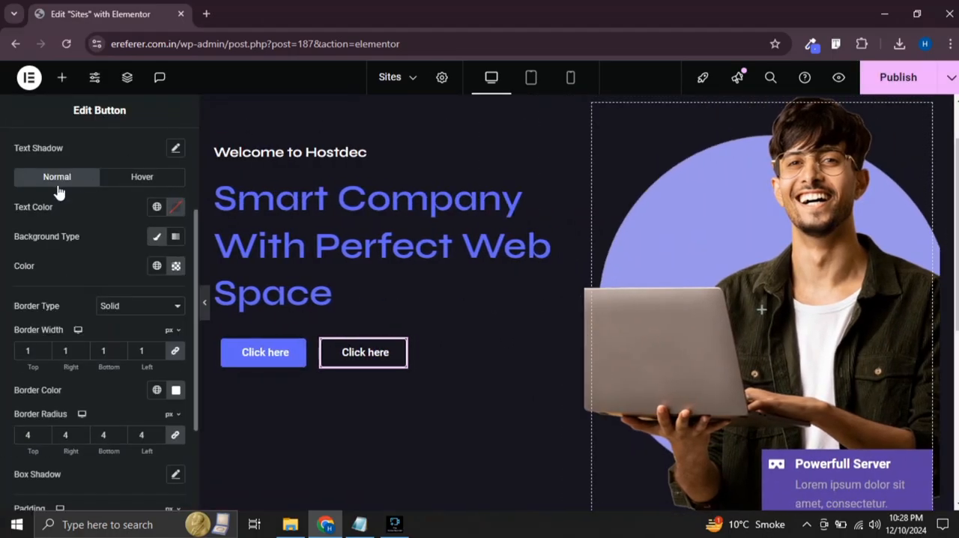
# Place a Text Editor widget between the "Smart Company With Perfect Web Space" heading and the two buttons
pyautogui.scroll(4, 59, 193)
pyautogui.click(62, 77)
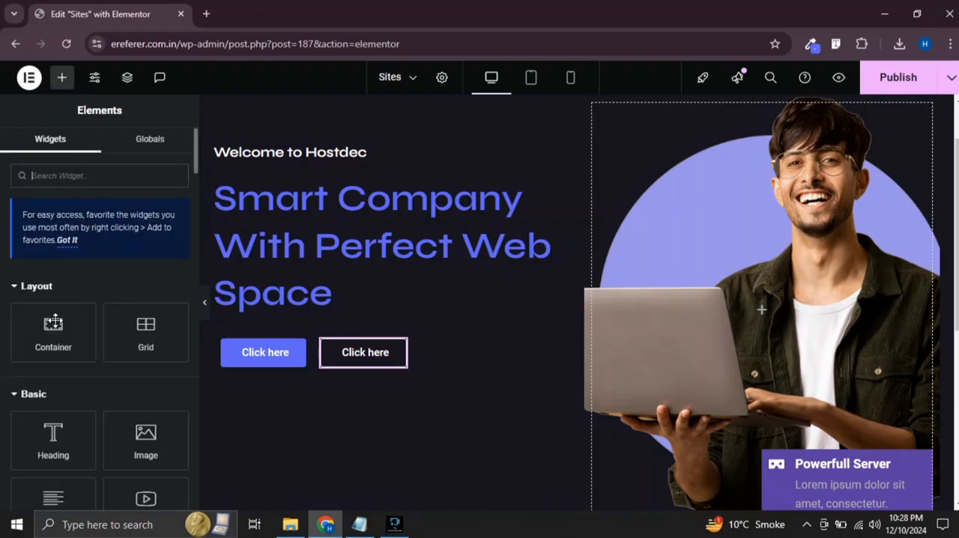
pyautogui.scroll(-2, 63, 408)
pyautogui.moveTo(67, 419); pyautogui.dragTo(278, 290)
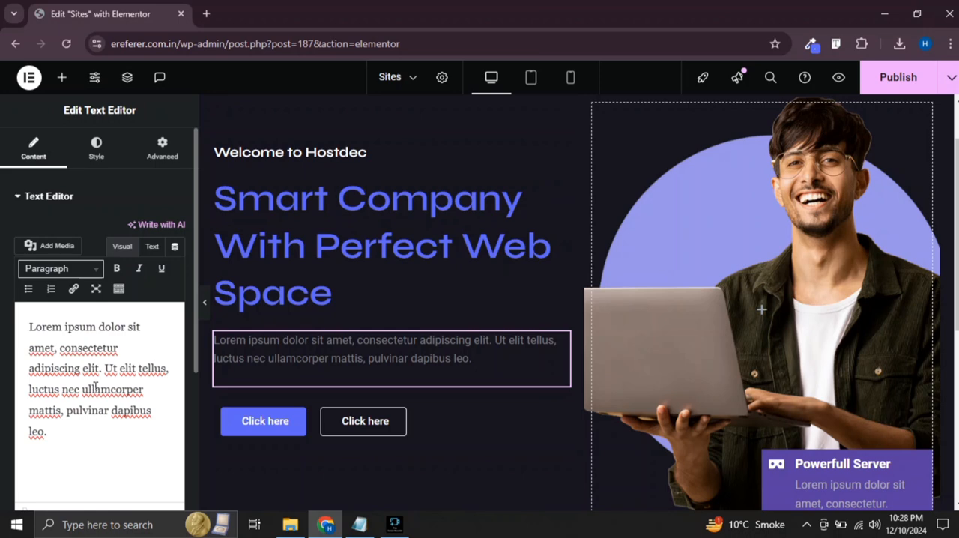
# Set the Lorem ipsum paragraph's text color to white
pyautogui.click(97, 150)
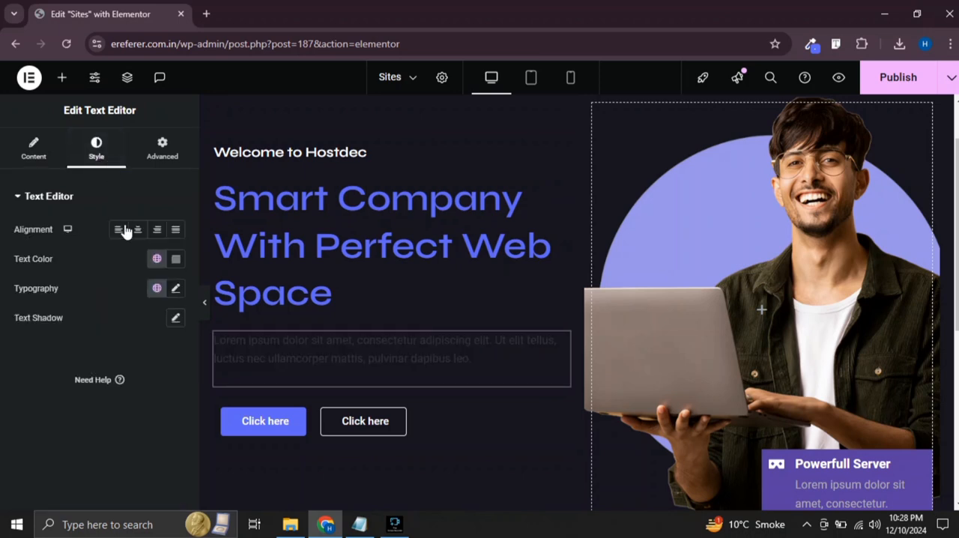
pyautogui.click(177, 260)
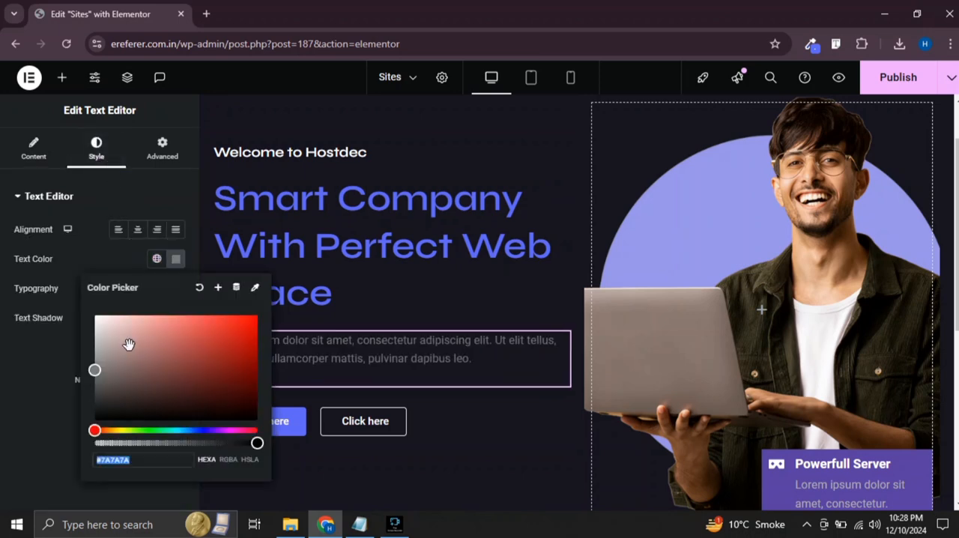
pyautogui.click(90, 309)
pyautogui.click(7, 395)
# Set the Lorem ipsum paragraph's font family to Syne and preview the section at full width
pyautogui.click(176, 288)
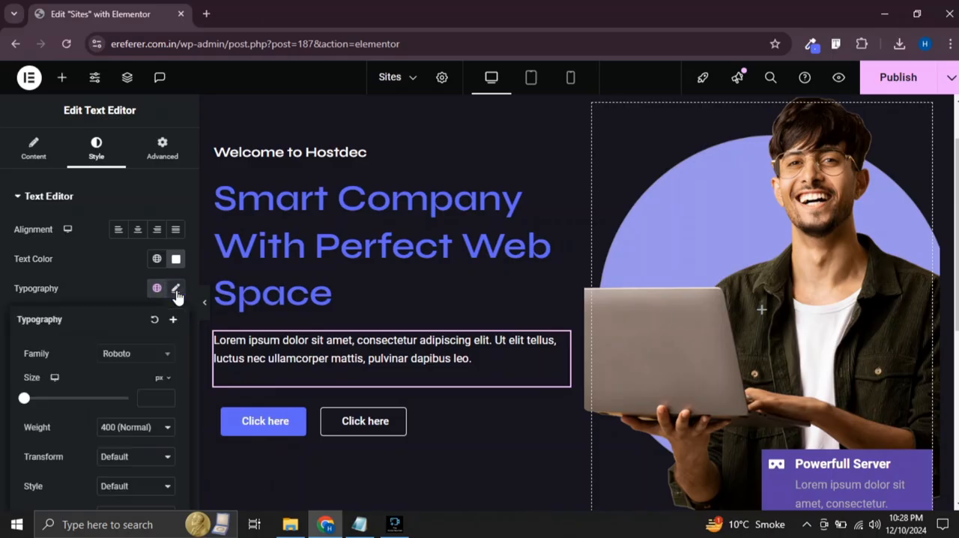
pyautogui.click(142, 361)
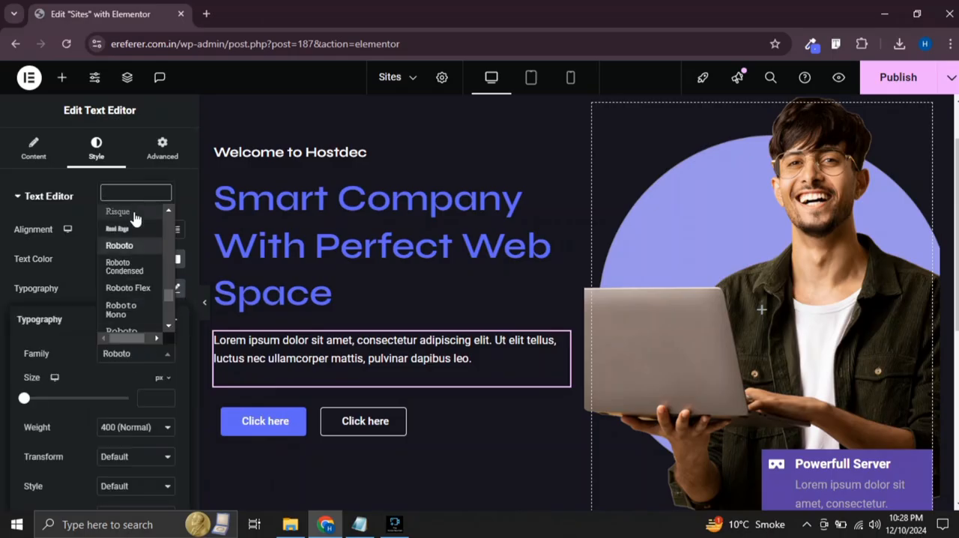
pyautogui.write('syne')
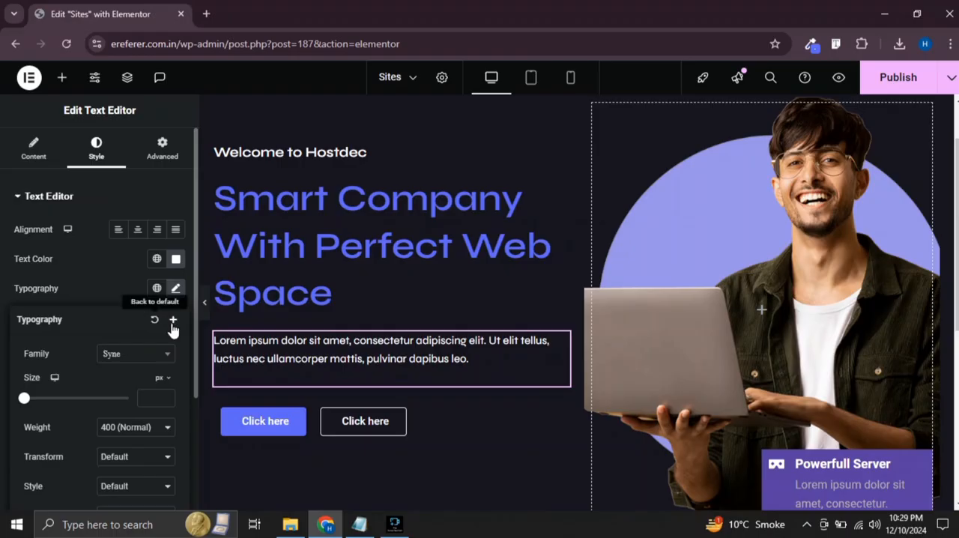
pyautogui.click(207, 308)
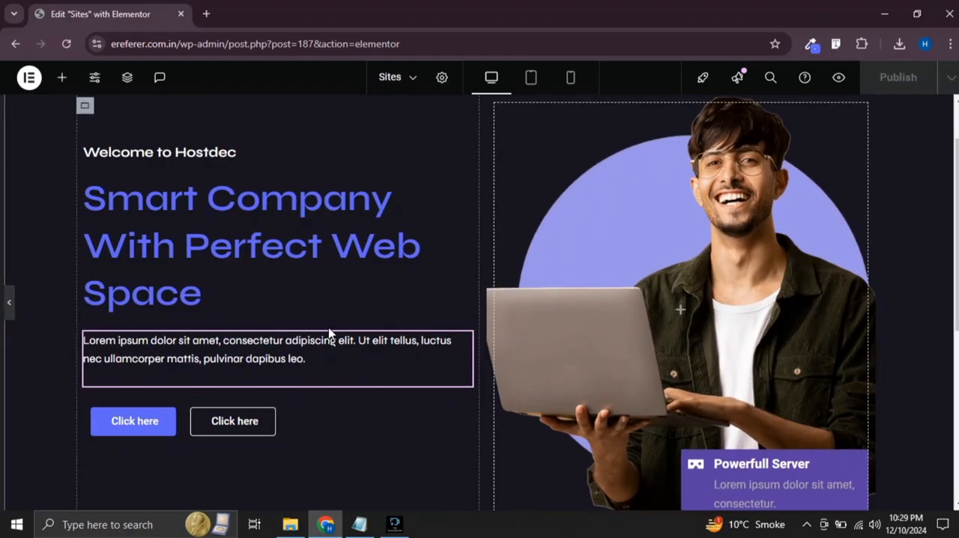
pyautogui.click(327, 336)
# Duplicate the container holding the two "Click here" buttons and delete both buttons from the copy
pyautogui.rightClick(225, 282)
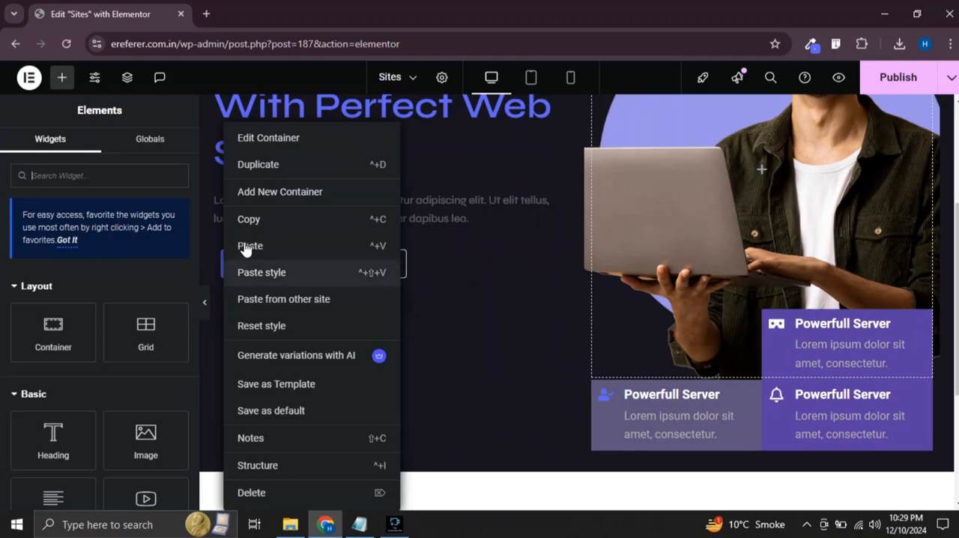
pyautogui.click(300, 164)
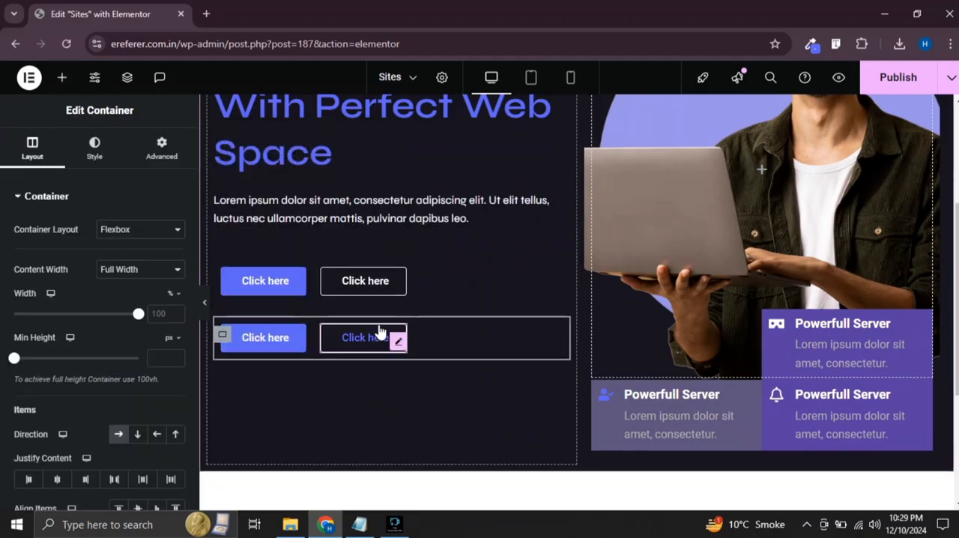
pyautogui.rightClick(400, 346)
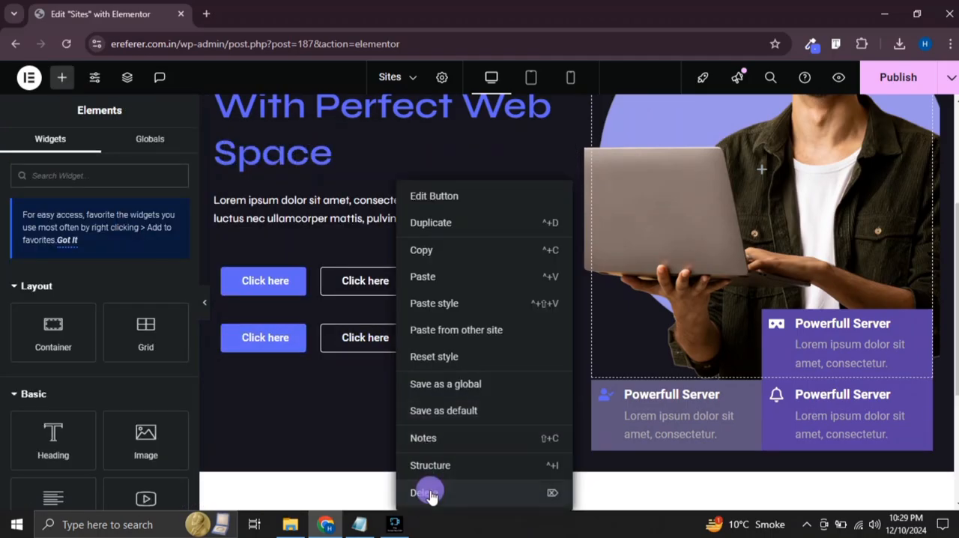
pyautogui.click(428, 489)
pyautogui.rightClick(294, 346)
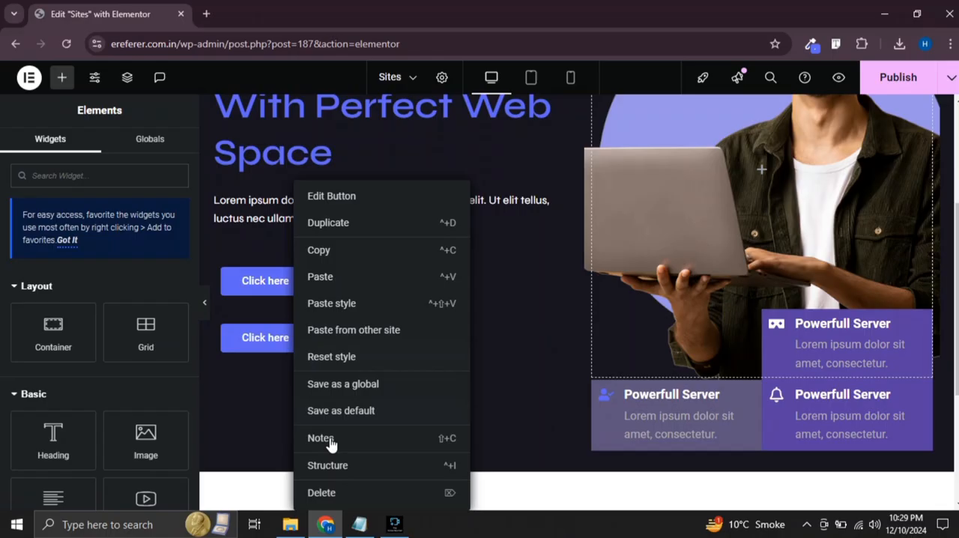
pyautogui.click(339, 495)
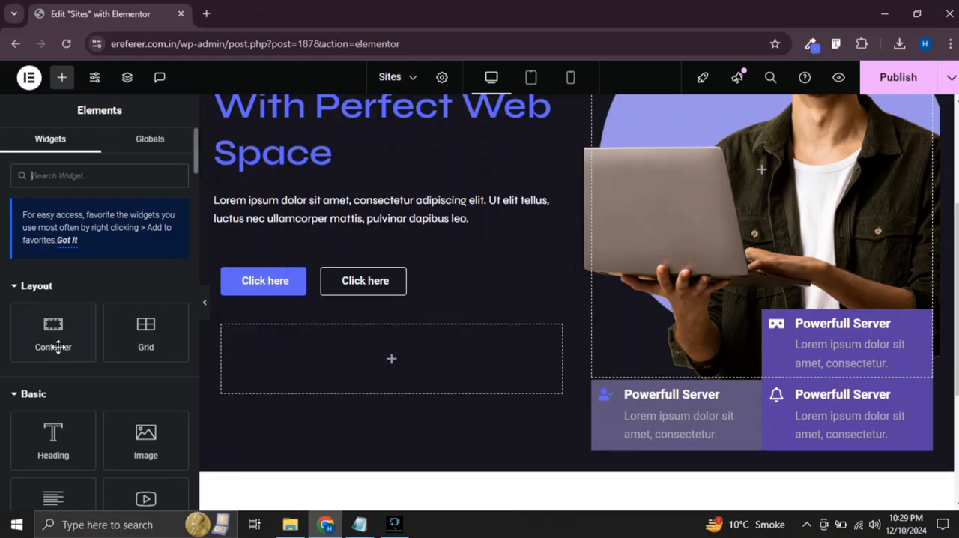
pyautogui.moveTo(54, 337); pyautogui.dragTo(310, 368)
pyautogui.rightClick(231, 343)
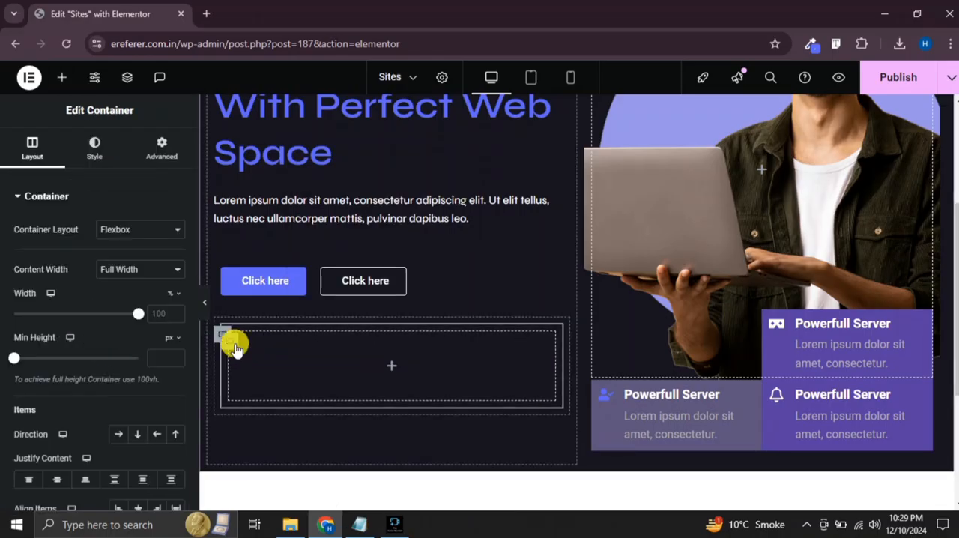
pyautogui.click(286, 194)
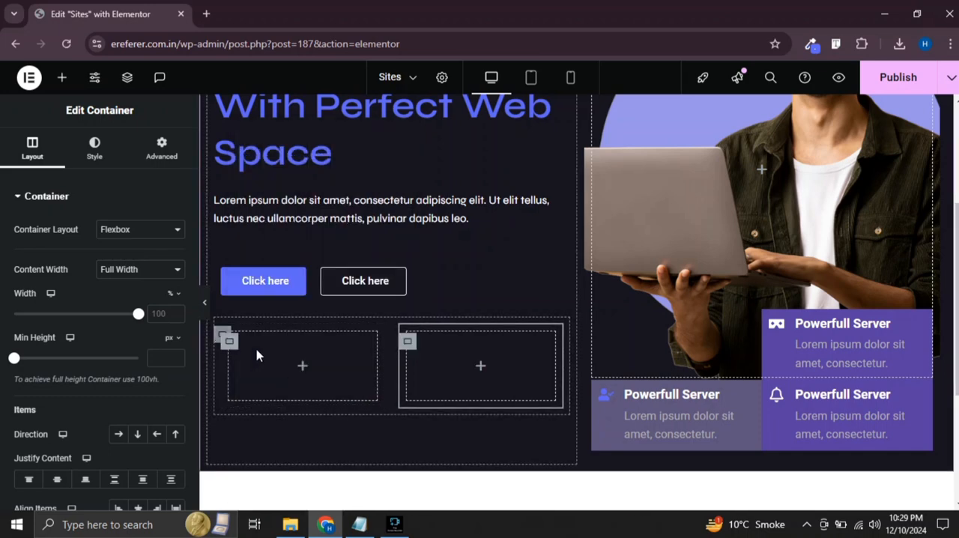
pyautogui.click(302, 367)
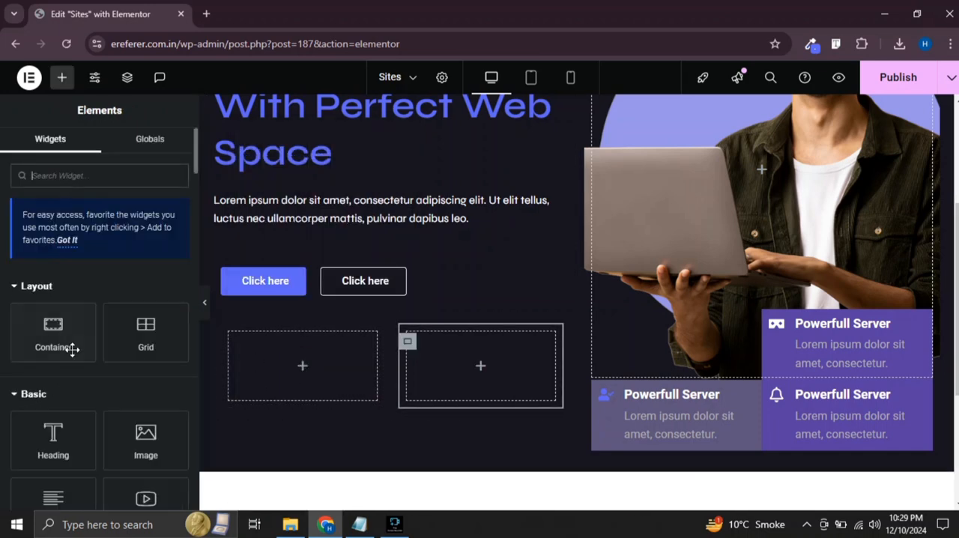
pyautogui.moveTo(46, 440); pyautogui.dragTo(291, 381)
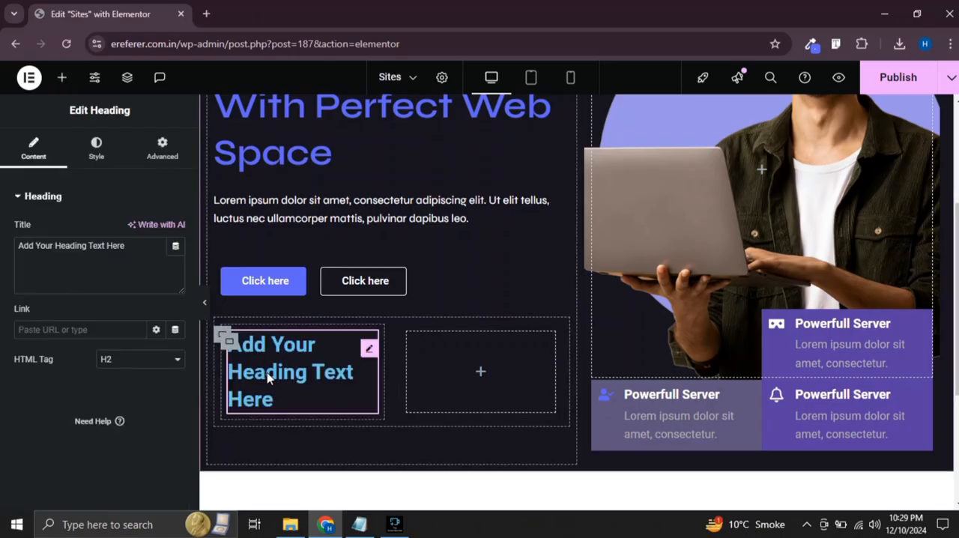
pyautogui.rightClick(367, 352)
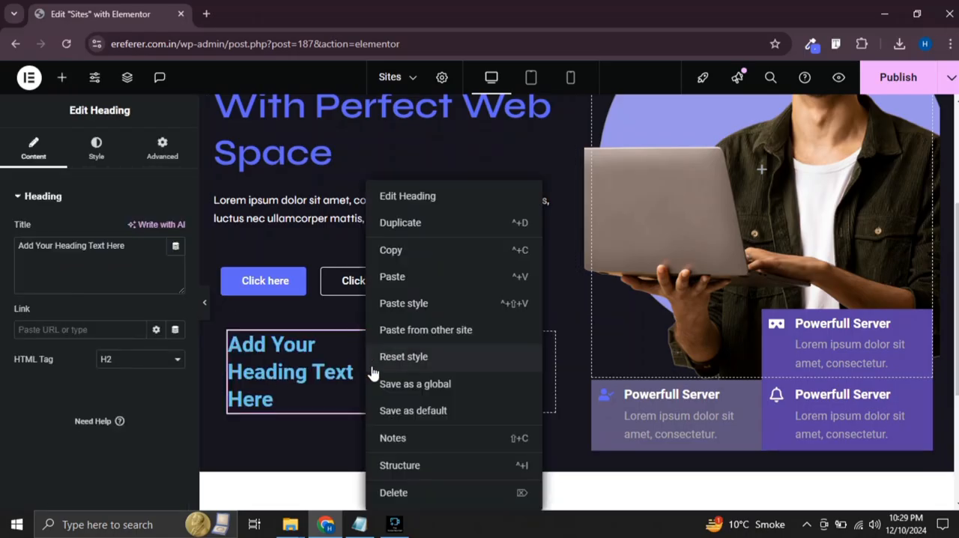
pyautogui.click(392, 490)
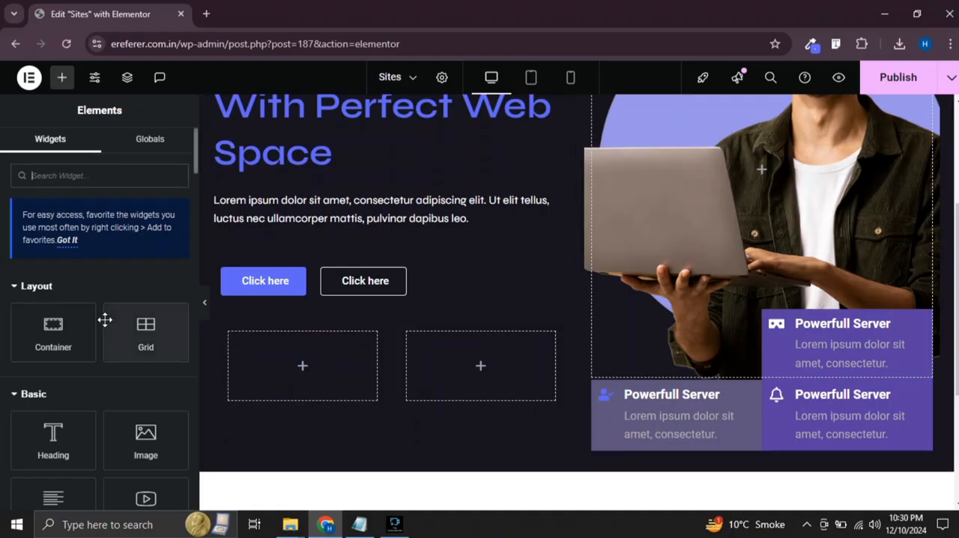
pyautogui.rightClick(347, 367)
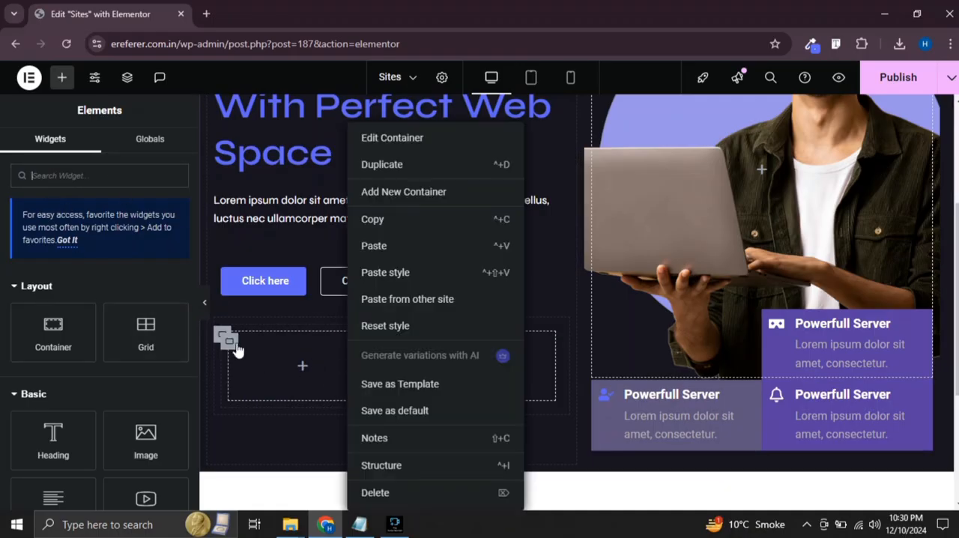
pyautogui.rightClick(231, 339)
pyautogui.click(281, 490)
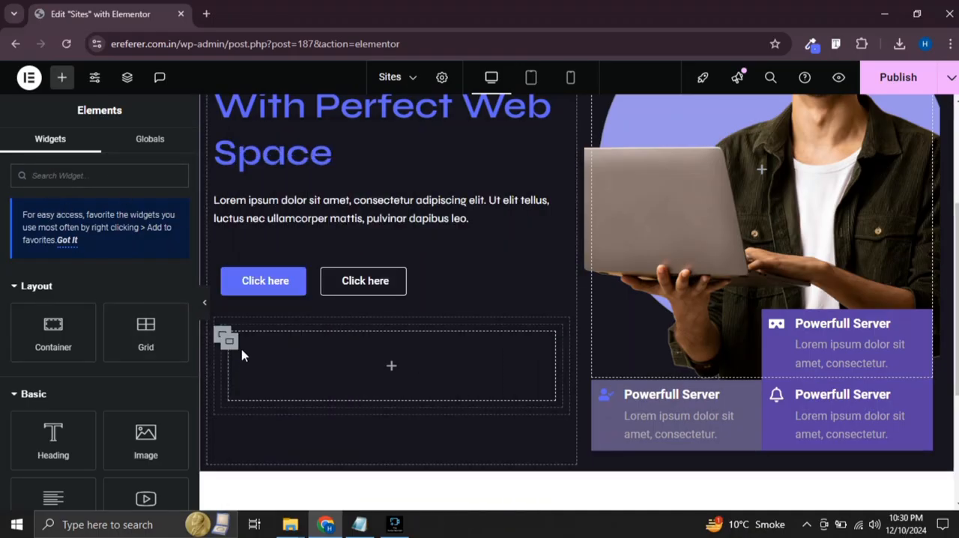
pyautogui.rightClick(233, 344)
pyautogui.click(274, 492)
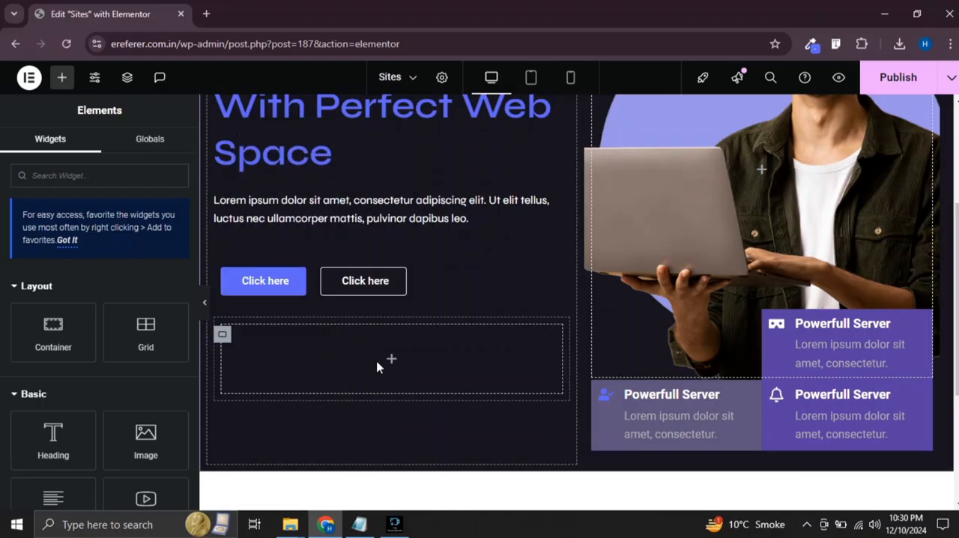
# Place a Counter widget in the empty container below the buttons and duplicate it
pyautogui.click(385, 357)
pyautogui.write('c')
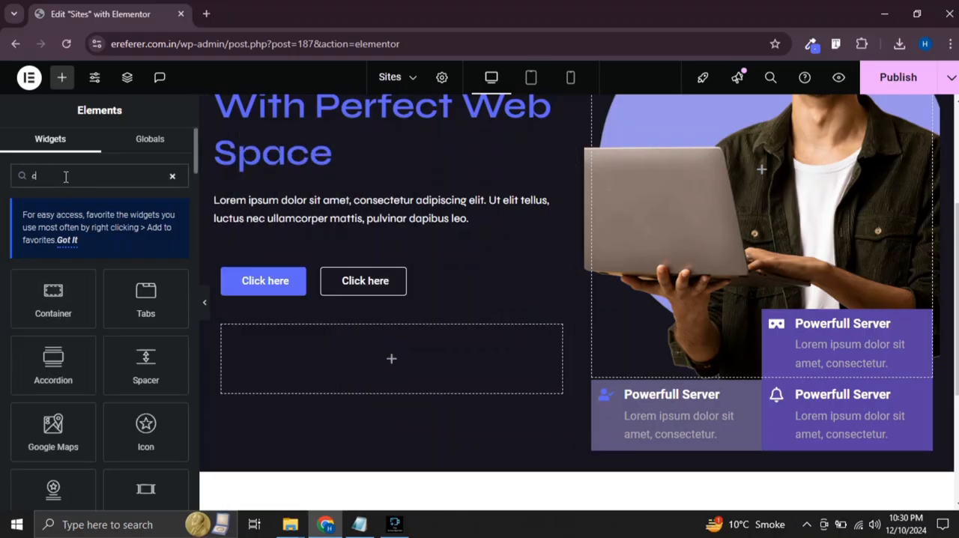
pyautogui.write('dunter')
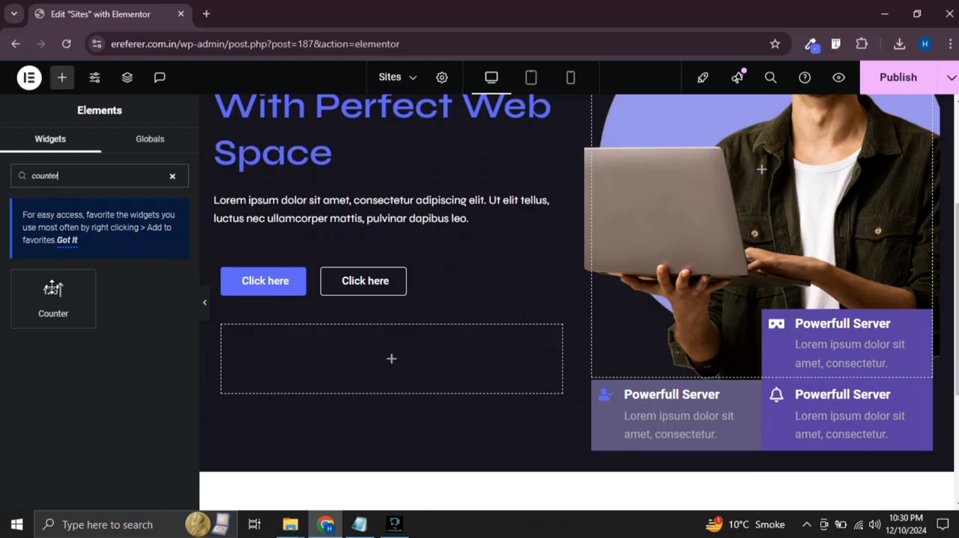
pyautogui.moveTo(52, 288); pyautogui.dragTo(338, 358)
pyautogui.rightClick(300, 349)
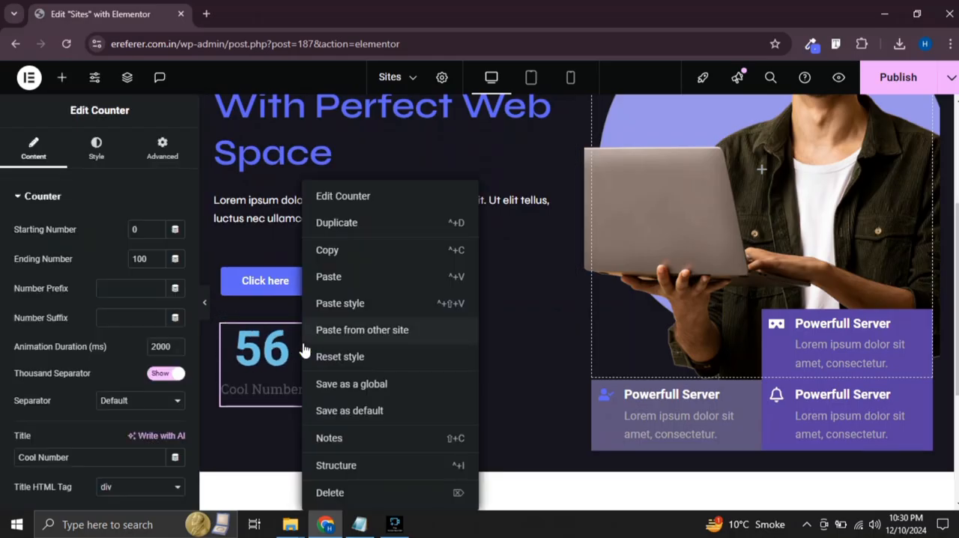
pyautogui.click(345, 226)
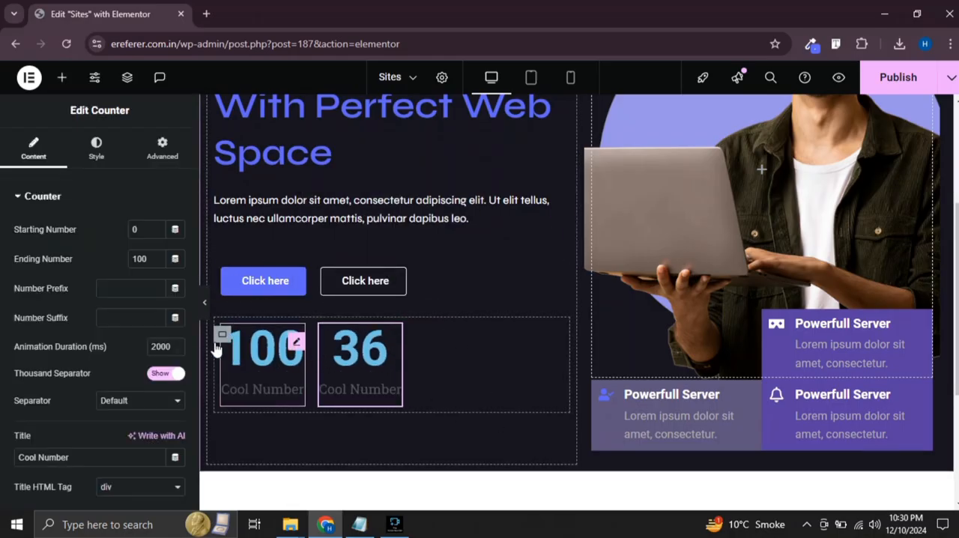
# Unlink the counter container's gap values, try the content justification options and settle on Start
pyautogui.click(221, 334)
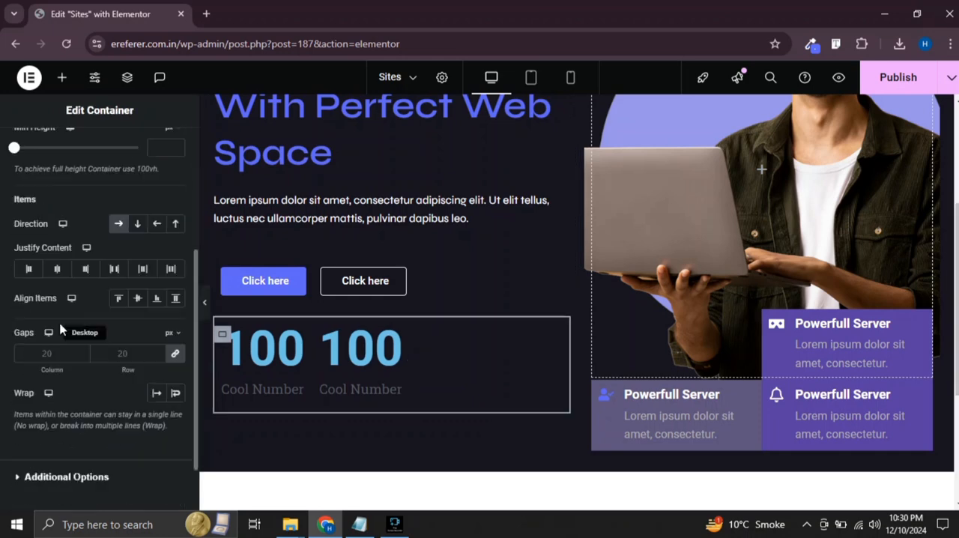
pyautogui.click(173, 358)
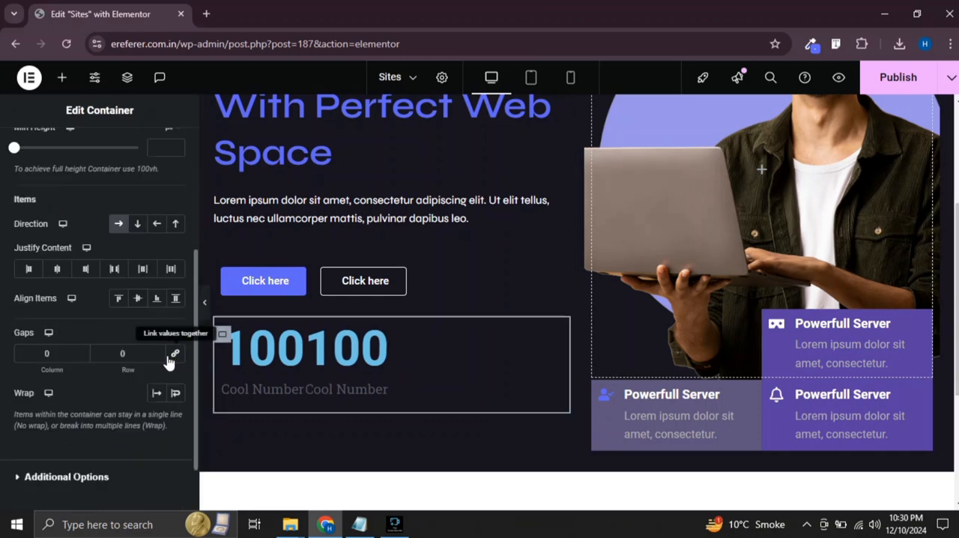
pyautogui.click(114, 270)
pyautogui.click(84, 270)
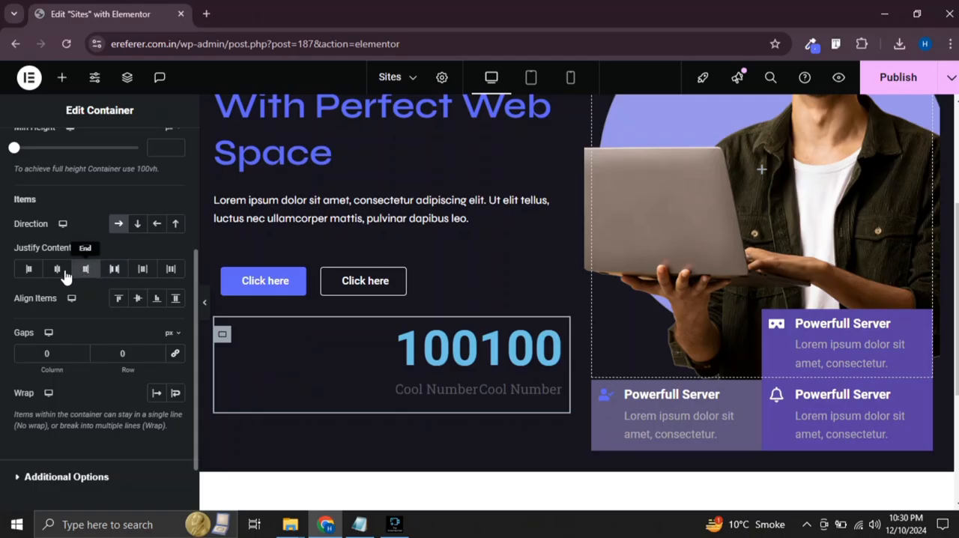
pyautogui.click(59, 270)
pyautogui.click(142, 271)
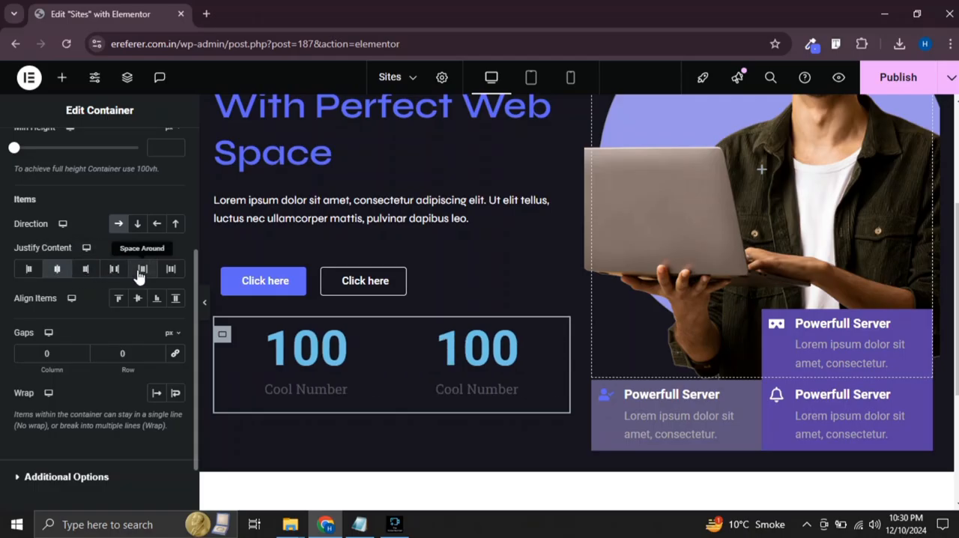
pyautogui.click(172, 272)
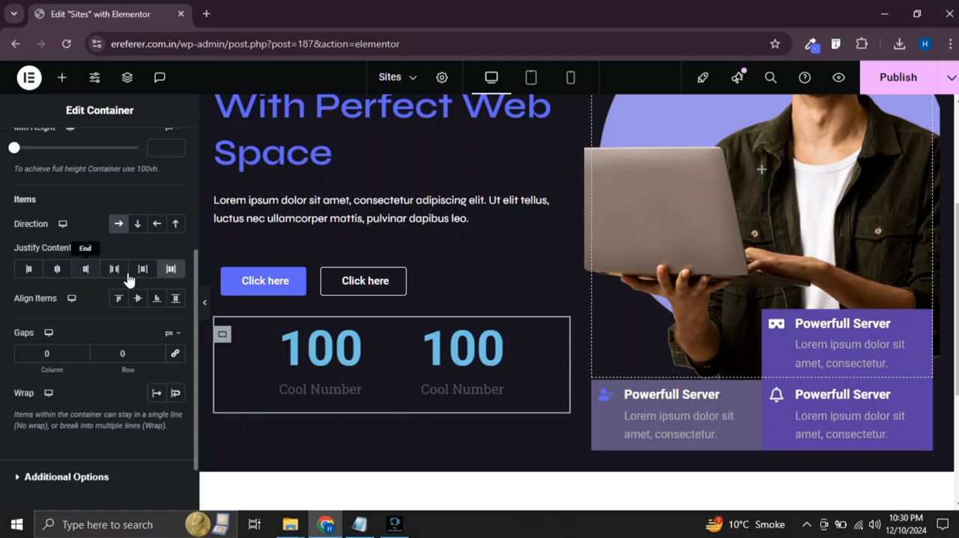
pyautogui.click(27, 268)
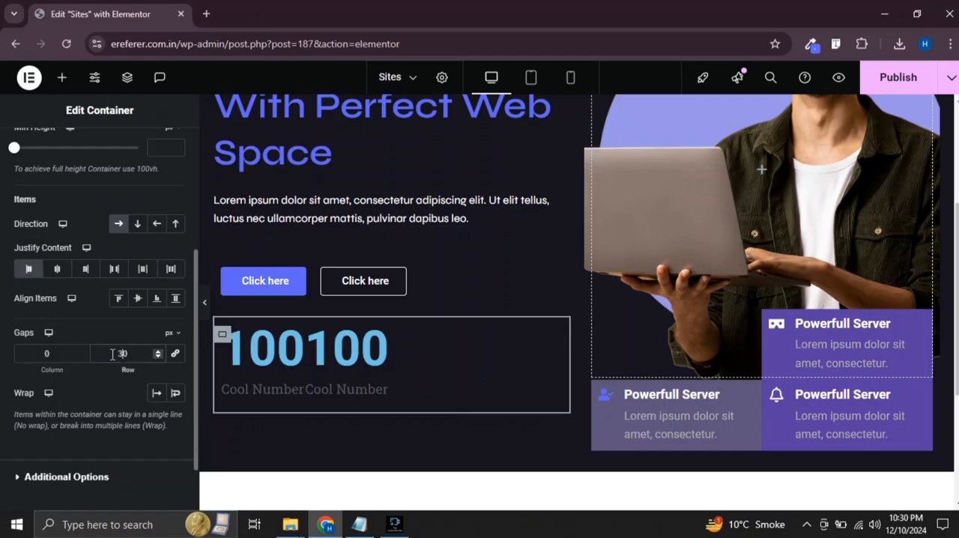
# Set the counter container's column gap to 50 px and its row gap to 30 px
pyautogui.click(42, 353)
pyautogui.write('4')
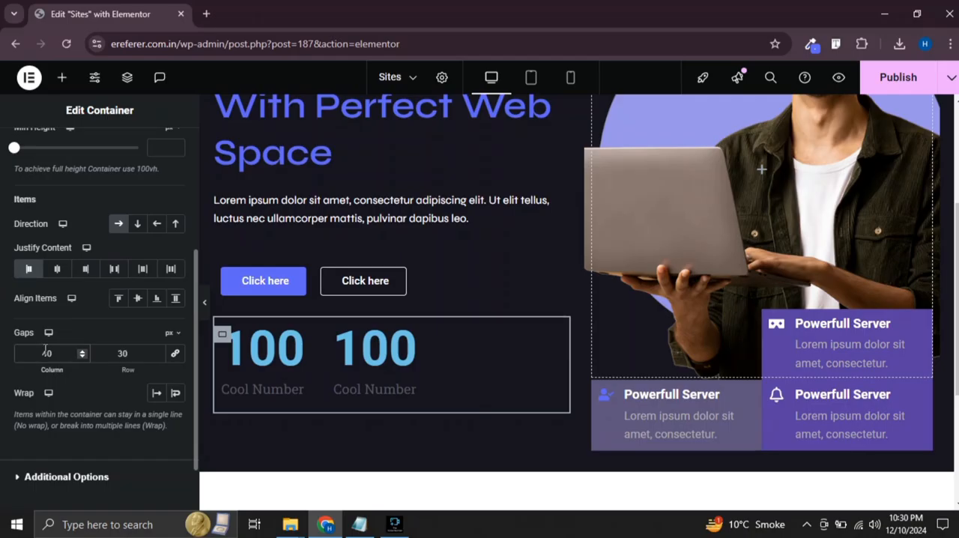
pyautogui.press('BackSpace')
pyautogui.write('5')
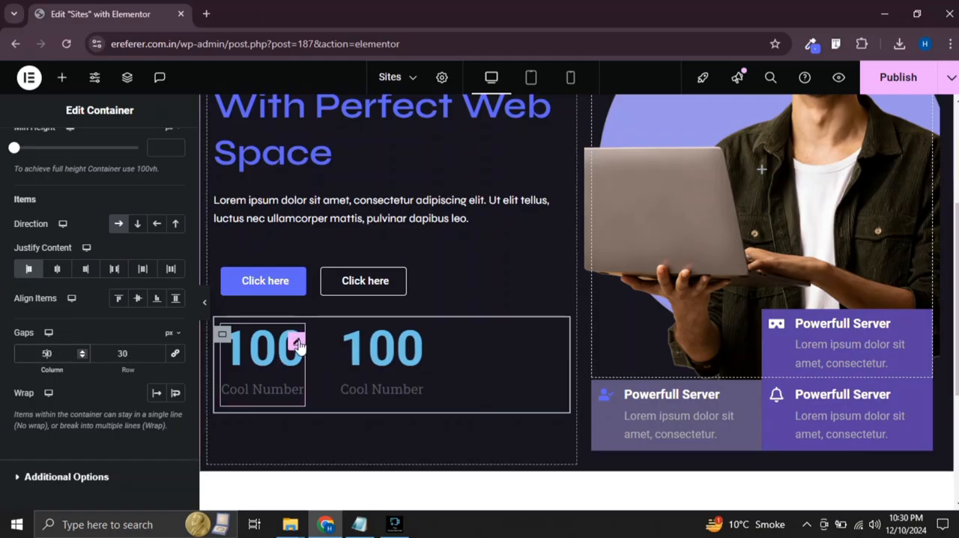
# Set the first counter's ending number to 130
pyautogui.click(297, 343)
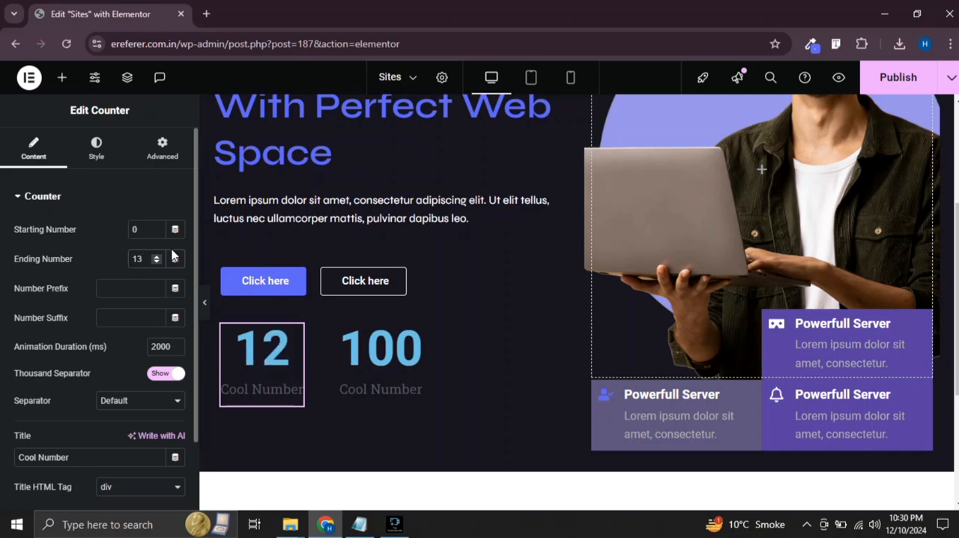
pyautogui.write('0')
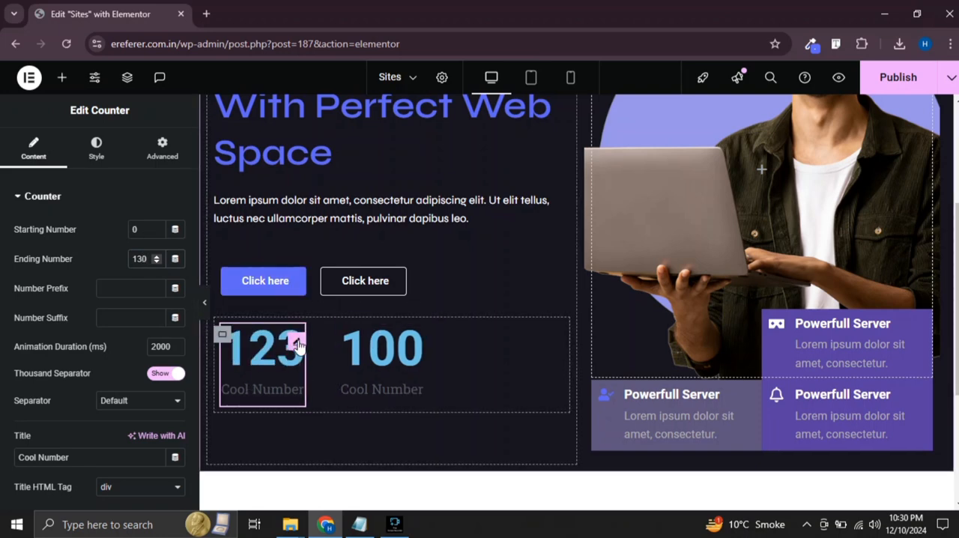
pyautogui.scroll(-1, 105, 268)
pyautogui.scroll(2, 108, 299)
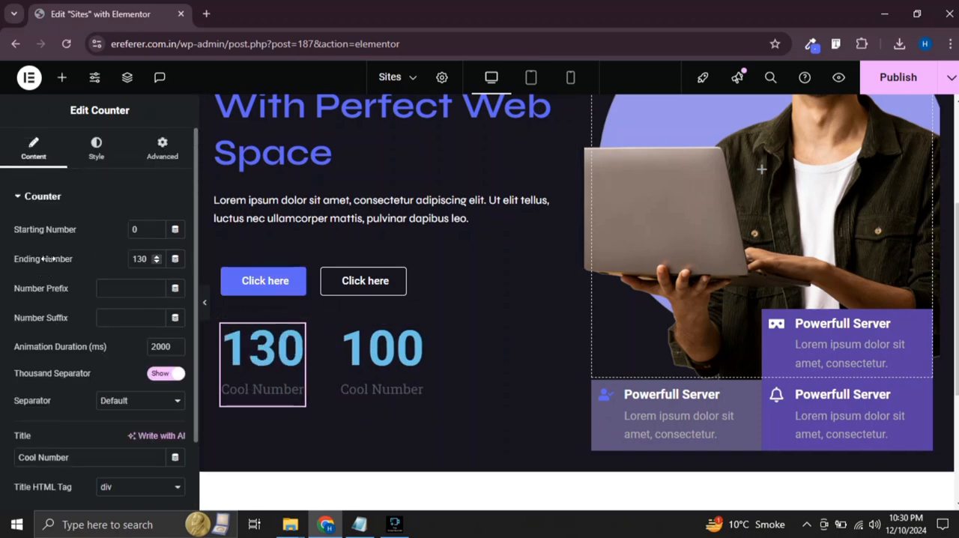
pyautogui.scroll(-2, 93, 260)
pyautogui.scroll(2, 105, 271)
# Set the first counter's number text color to #5F65F4
pyautogui.click(97, 154)
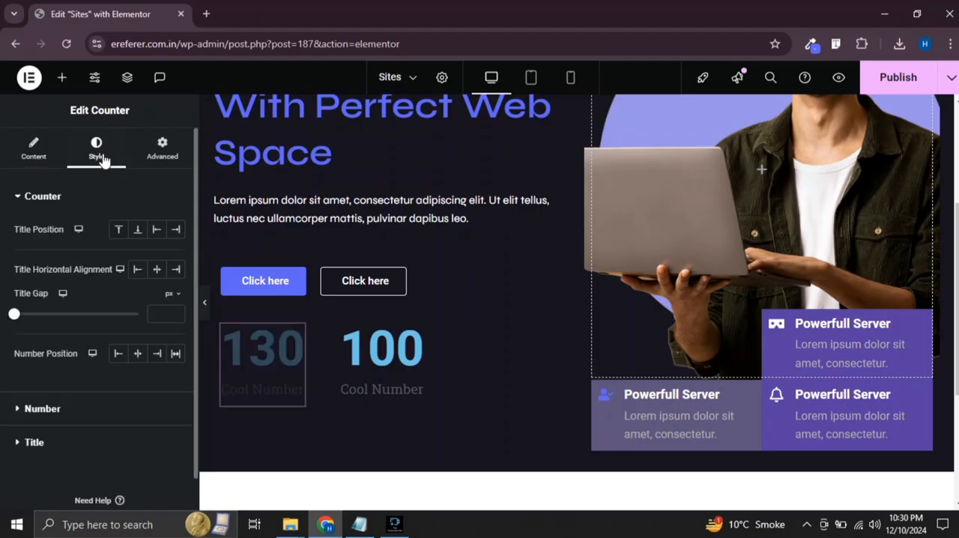
pyautogui.click(39, 410)
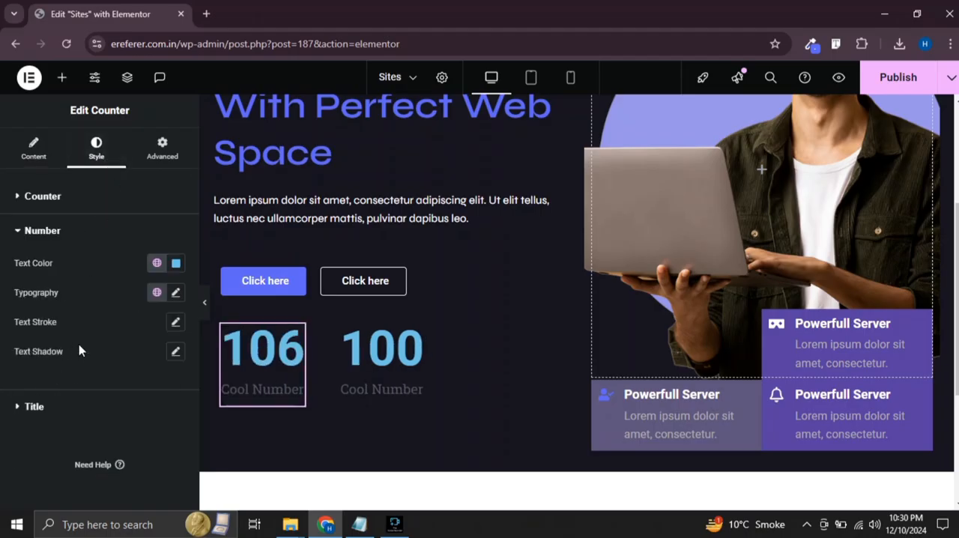
pyautogui.click(177, 264)
pyautogui.write('#5F65F4')
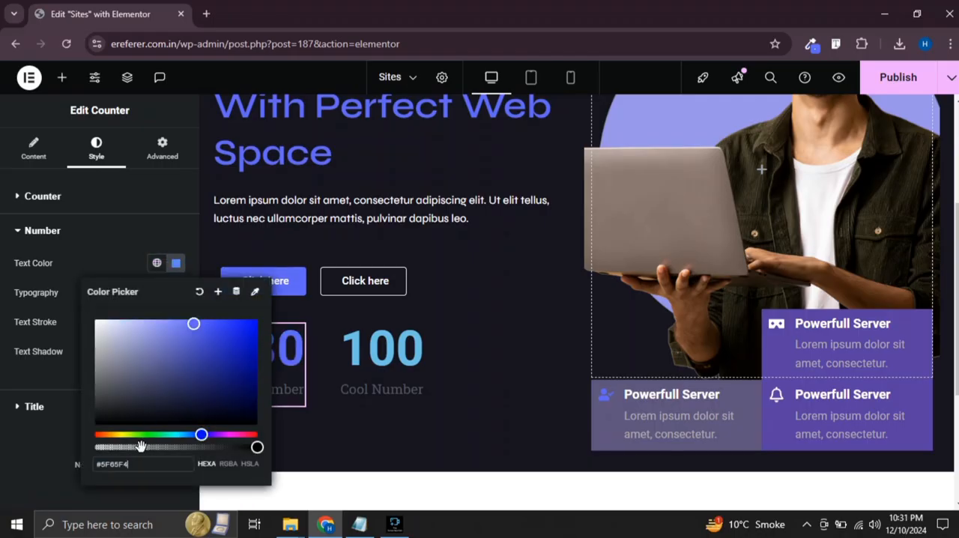
pyautogui.click(4, 465)
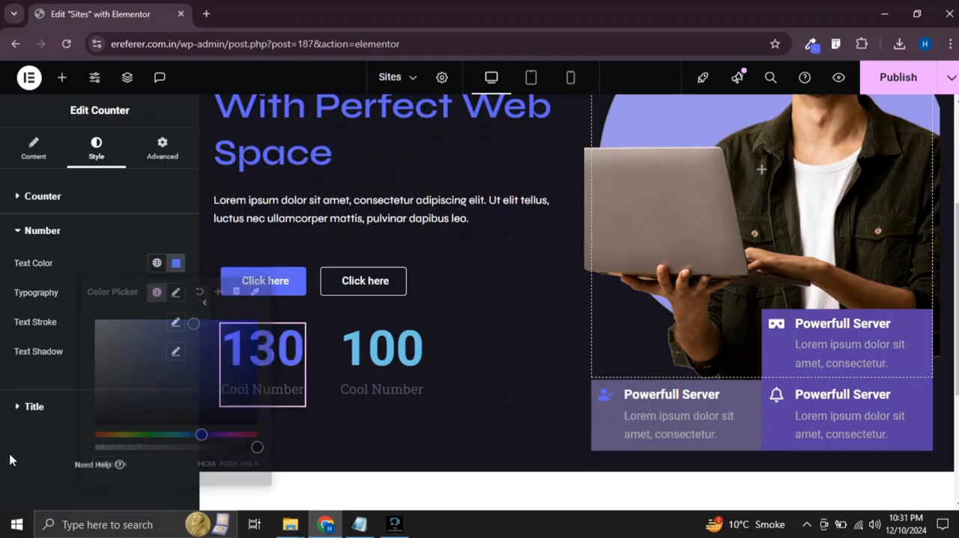
# Set the first counter's number typography to the Syne font family
pyautogui.click(175, 292)
pyautogui.click(135, 358)
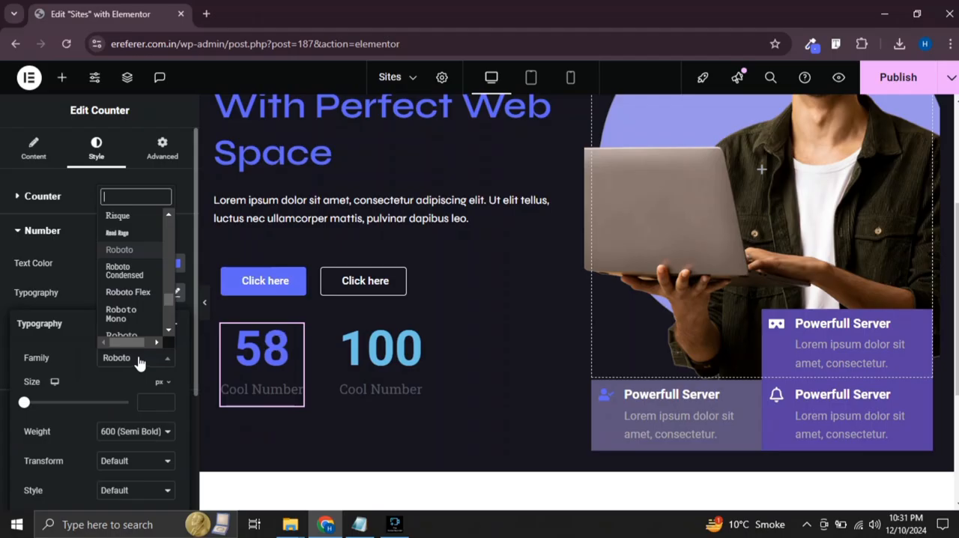
pyautogui.write('syne')
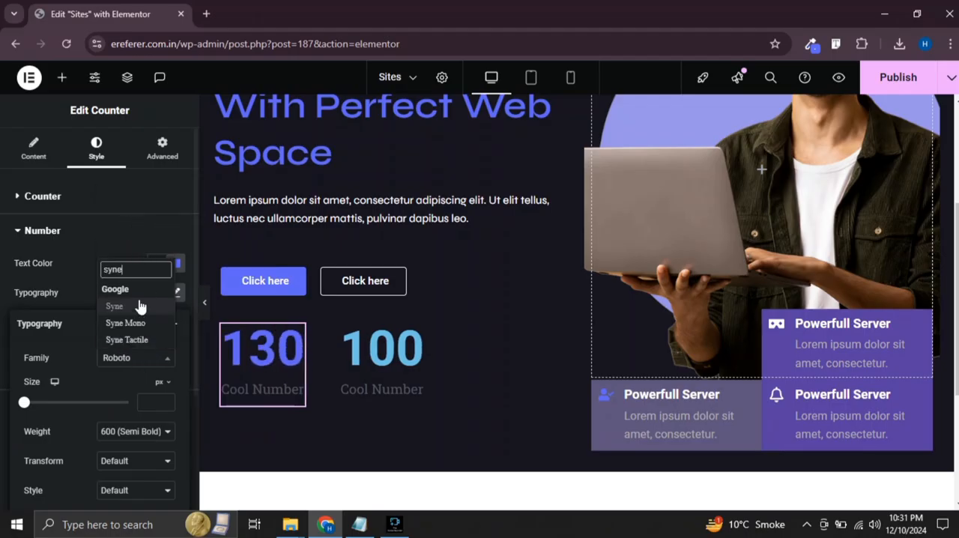
pyautogui.click(139, 307)
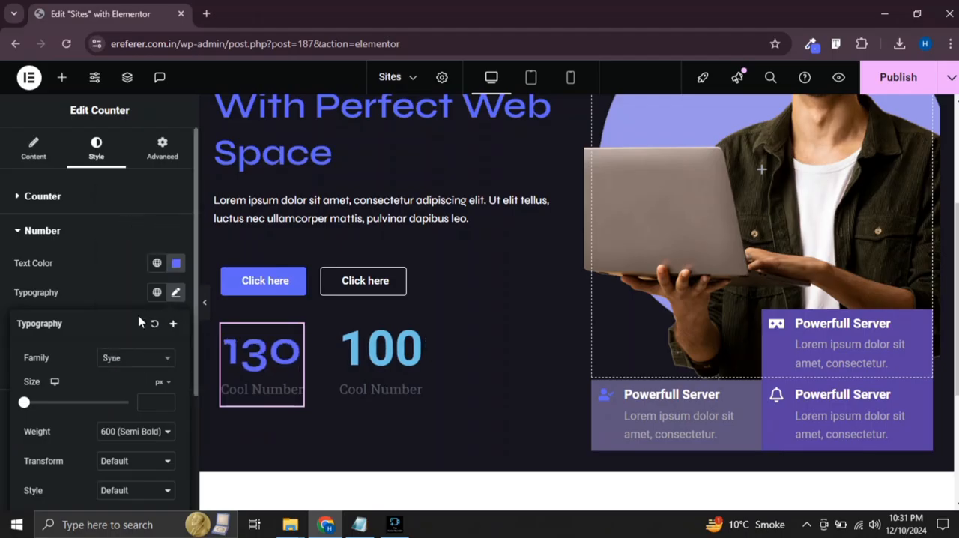
pyautogui.click(142, 359)
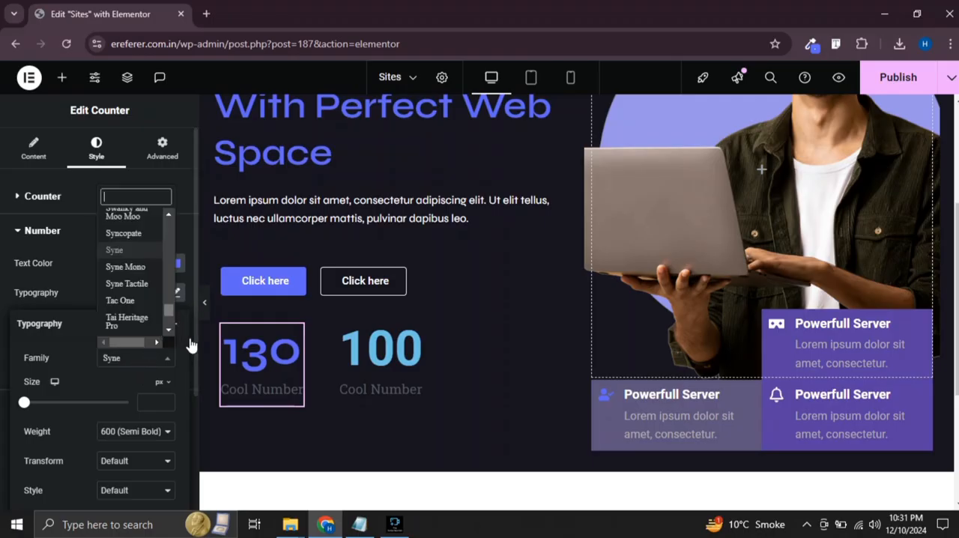
pyautogui.click(7, 381)
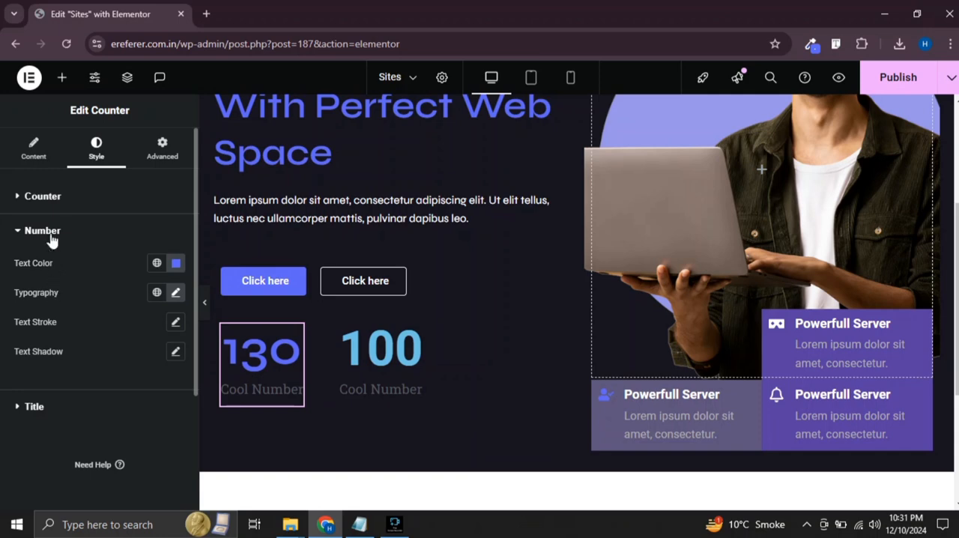
# Set the first counter's title text color to white, #FFFFFF
pyautogui.click(35, 407)
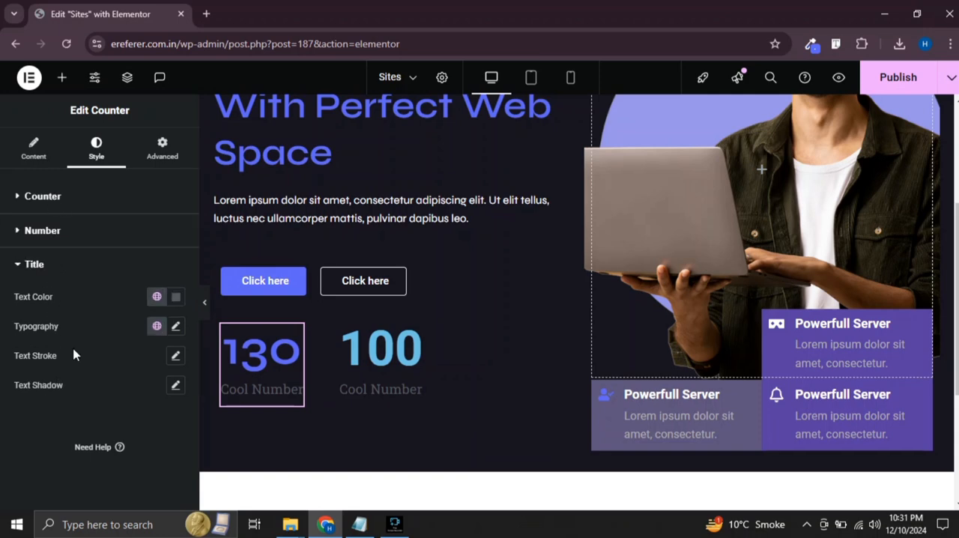
pyautogui.click(174, 298)
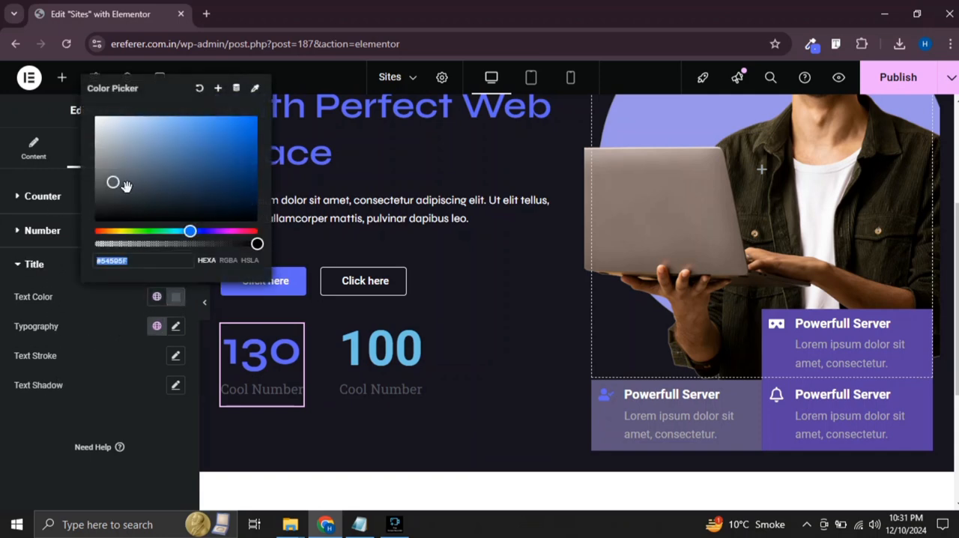
pyautogui.moveTo(126, 186); pyautogui.dragTo(78, 110)
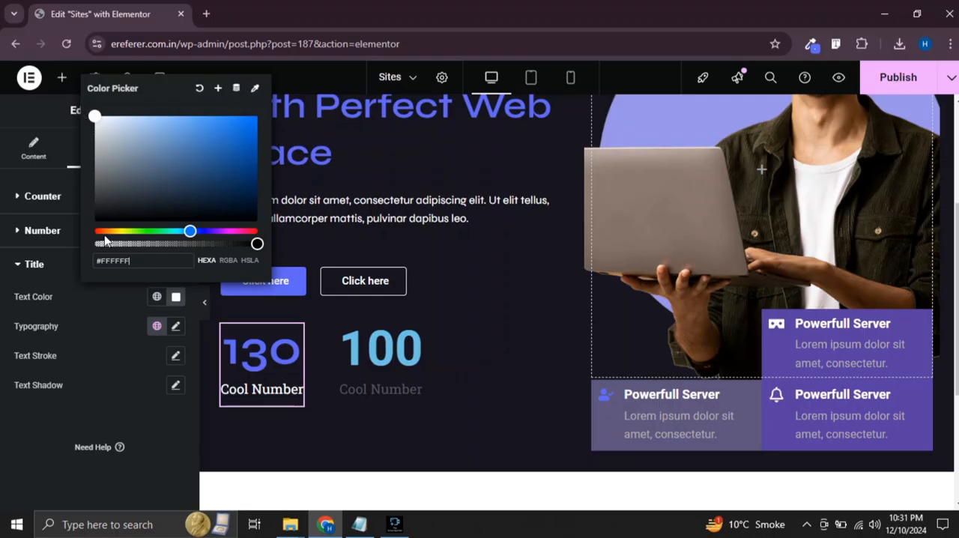
pyautogui.click(15, 307)
# Change the font family of the first counter's title to Syne
pyautogui.click(174, 330)
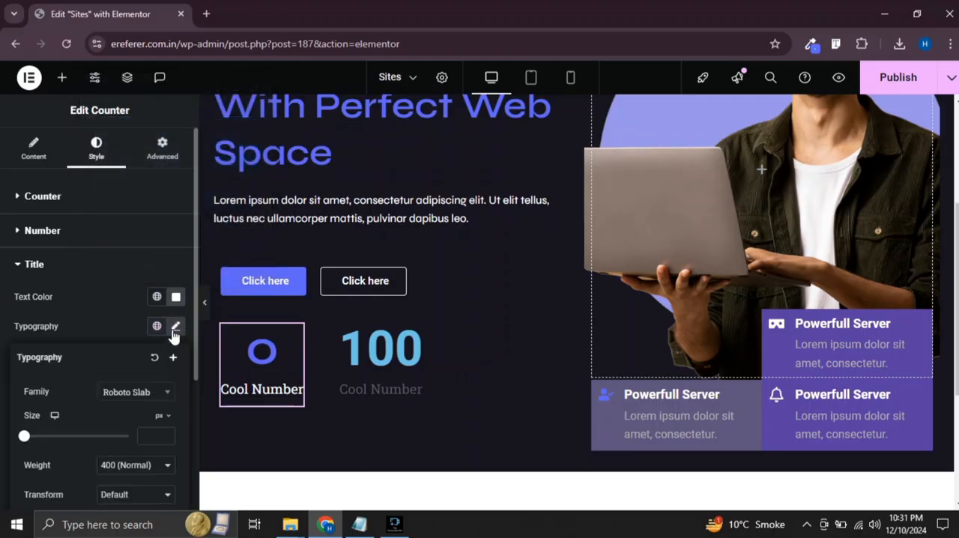
pyautogui.click(143, 386)
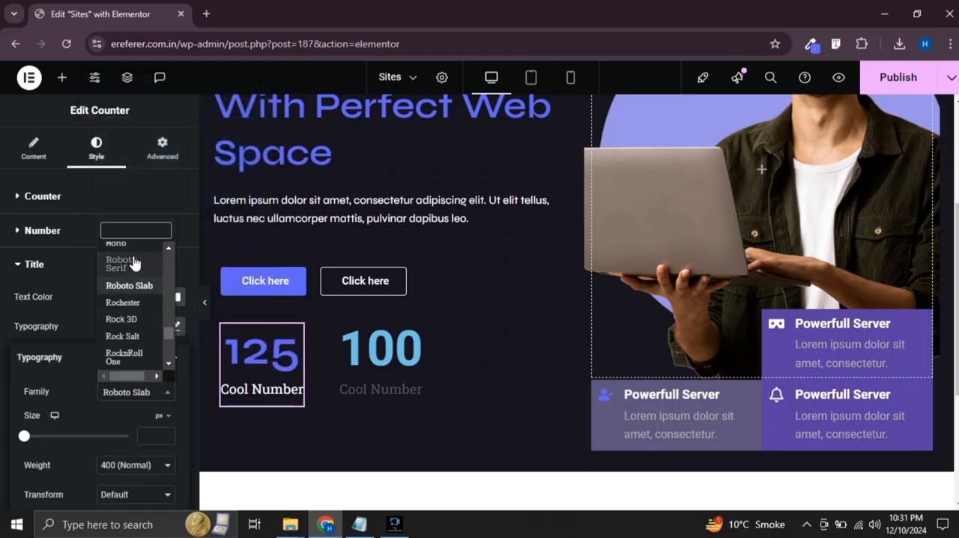
pyautogui.write('syne')
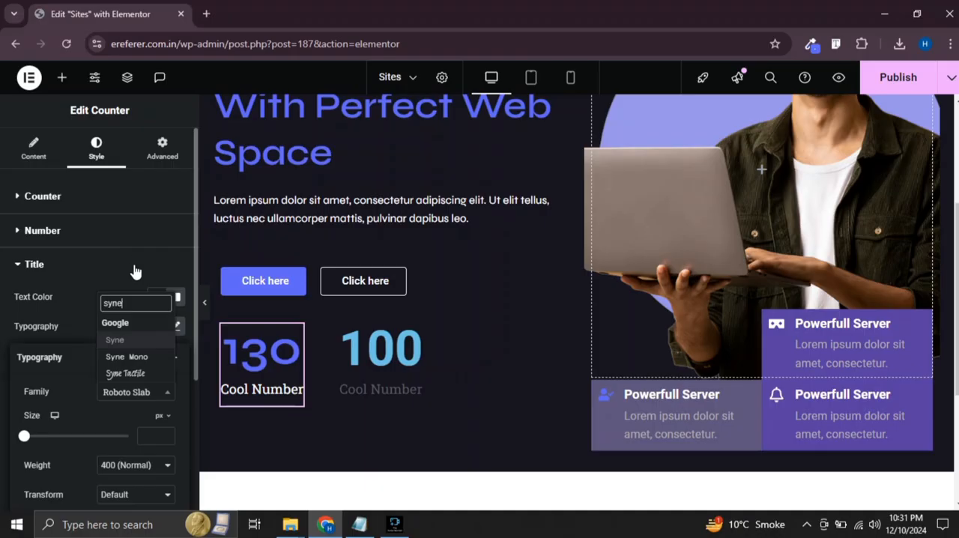
pyautogui.click(129, 340)
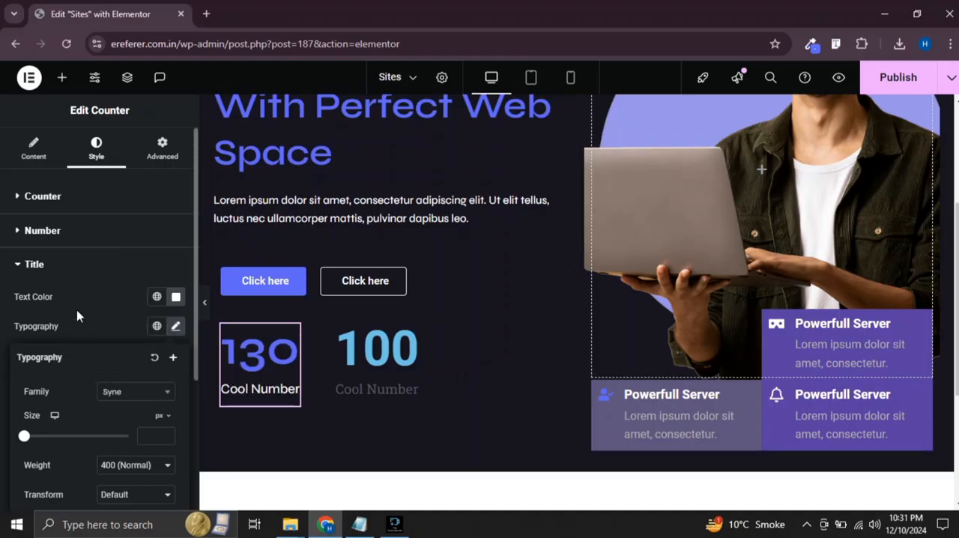
# Replace the first counter's title text with "Clients"
pyautogui.click(33, 148)
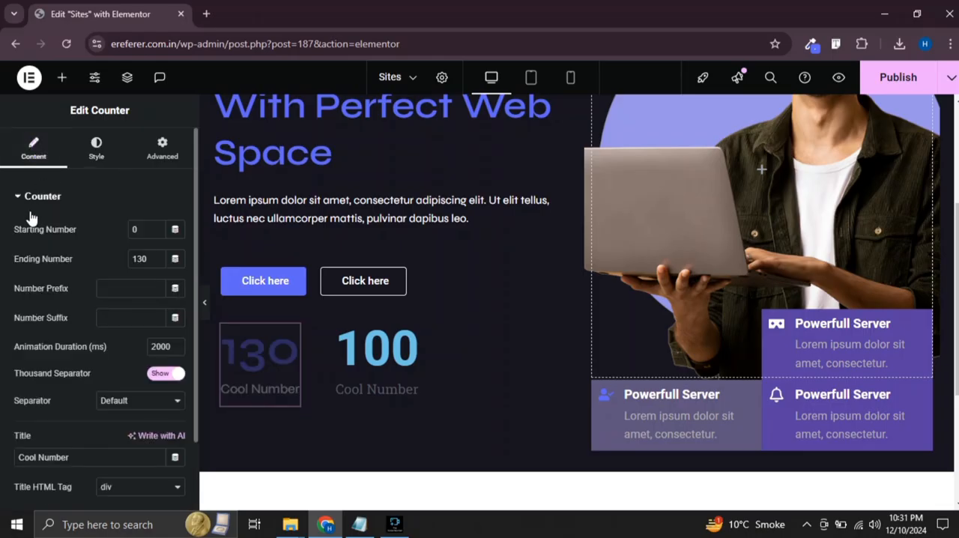
pyautogui.scroll(-2, 30, 232)
pyautogui.moveTo(89, 374); pyautogui.dragTo(8, 375)
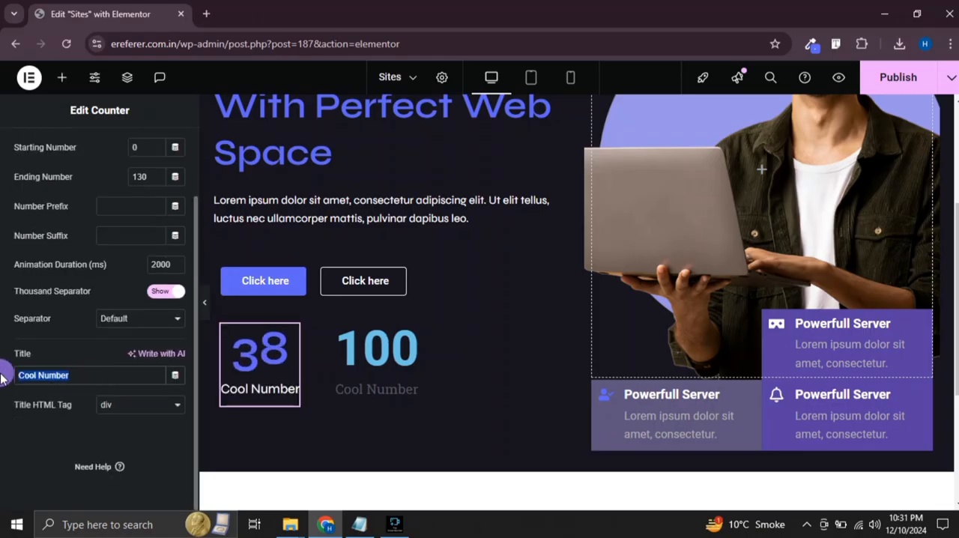
pyautogui.press('BackSpace')
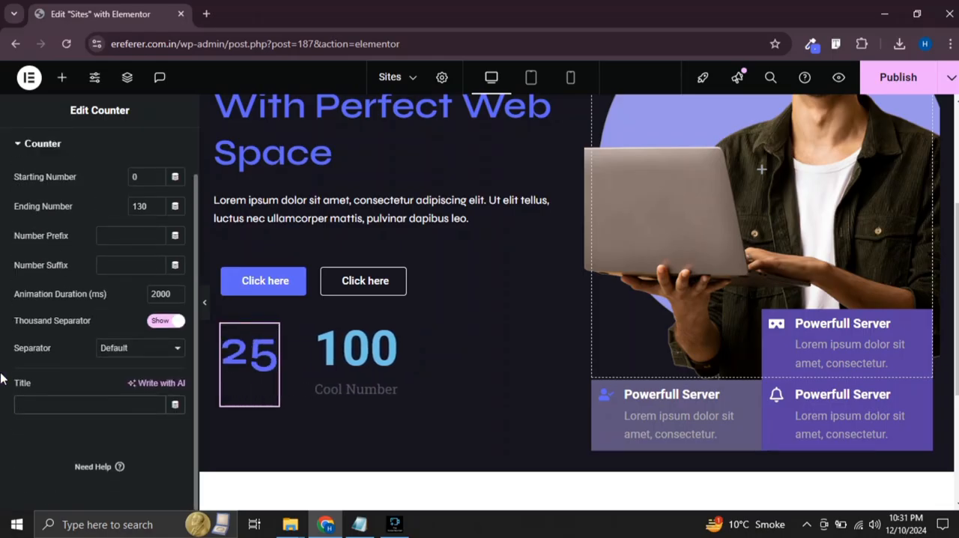
pyautogui.write('C')
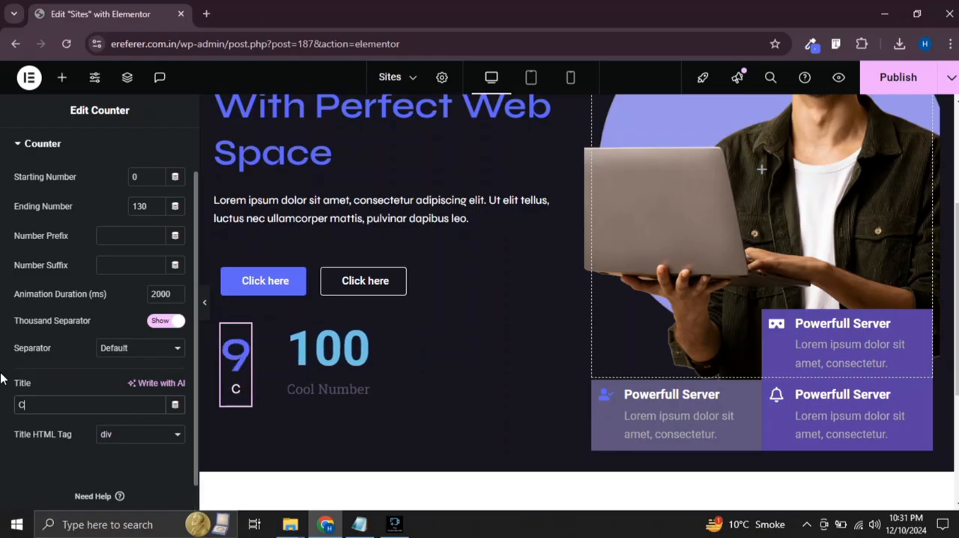
pyautogui.write('lienyt')
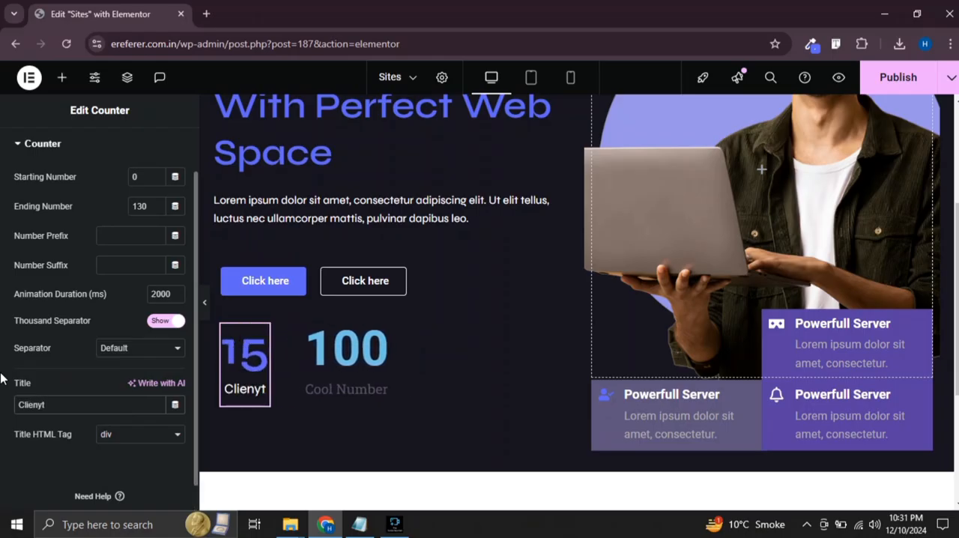
pyautogui.press('BackSpace')
pyautogui.press('BackSpace')
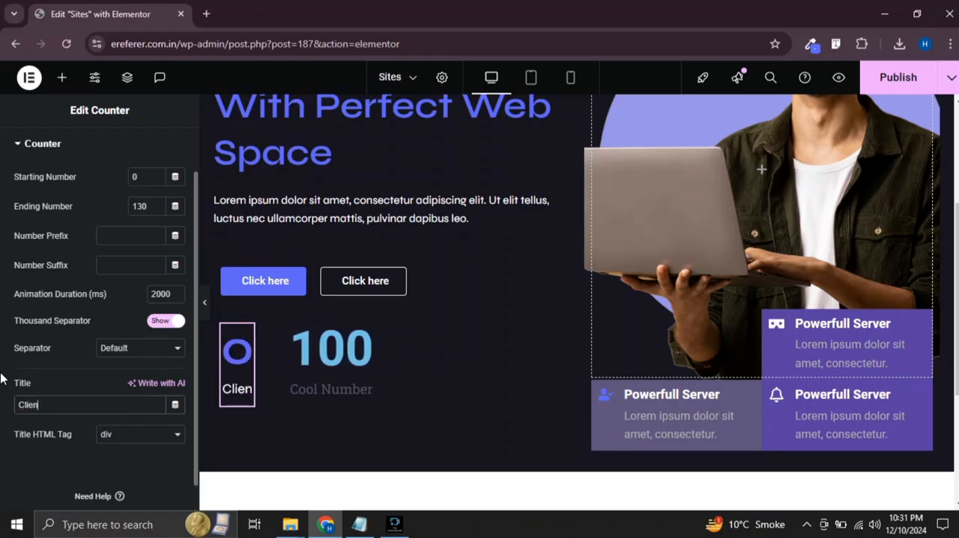
pyautogui.write('ts')
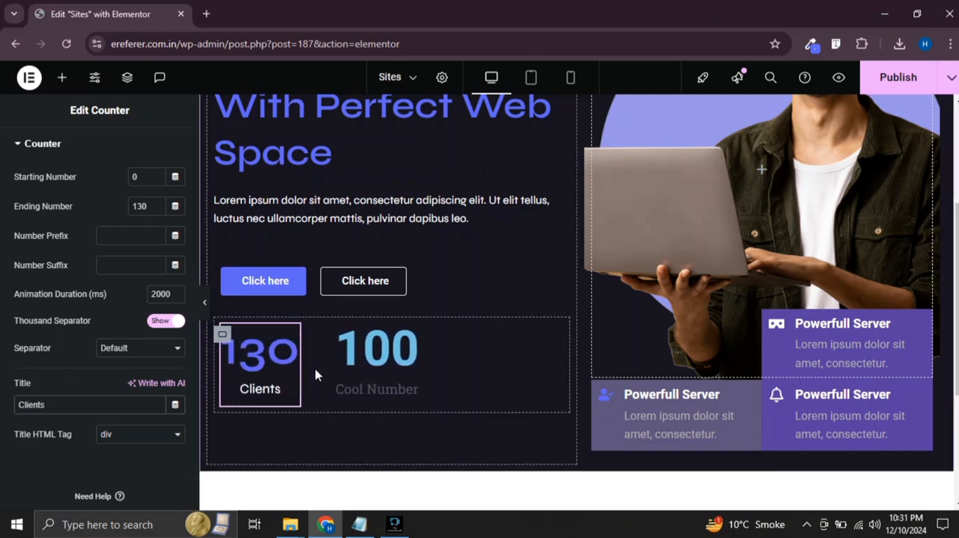
# Copy the "Clients" counter and paste its style onto the second counter
pyautogui.rightClick(292, 356)
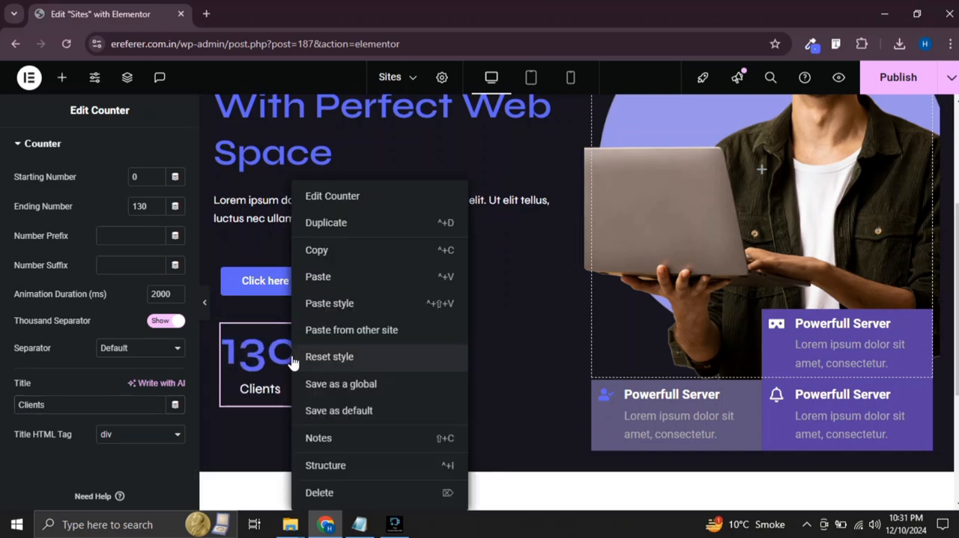
pyautogui.click(326, 256)
pyautogui.rightClick(413, 361)
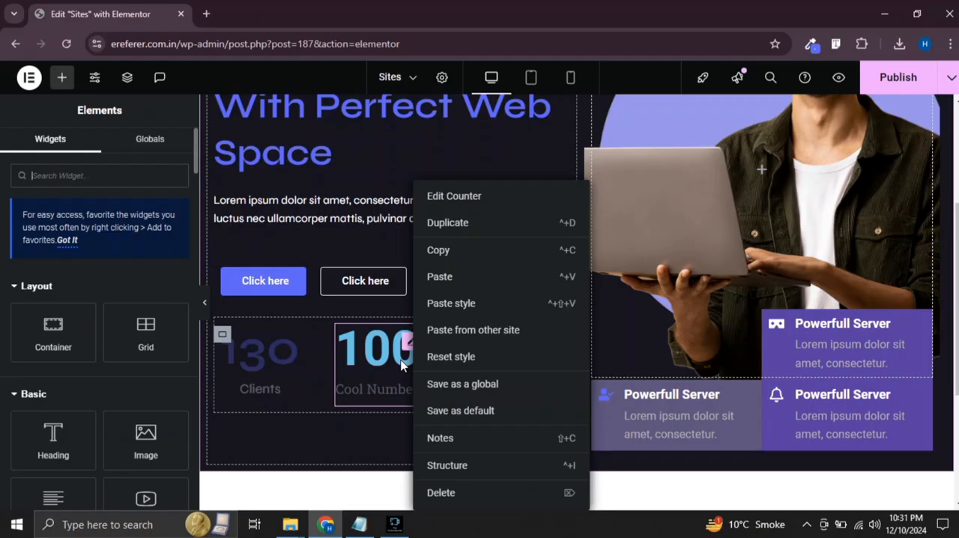
pyautogui.click(452, 303)
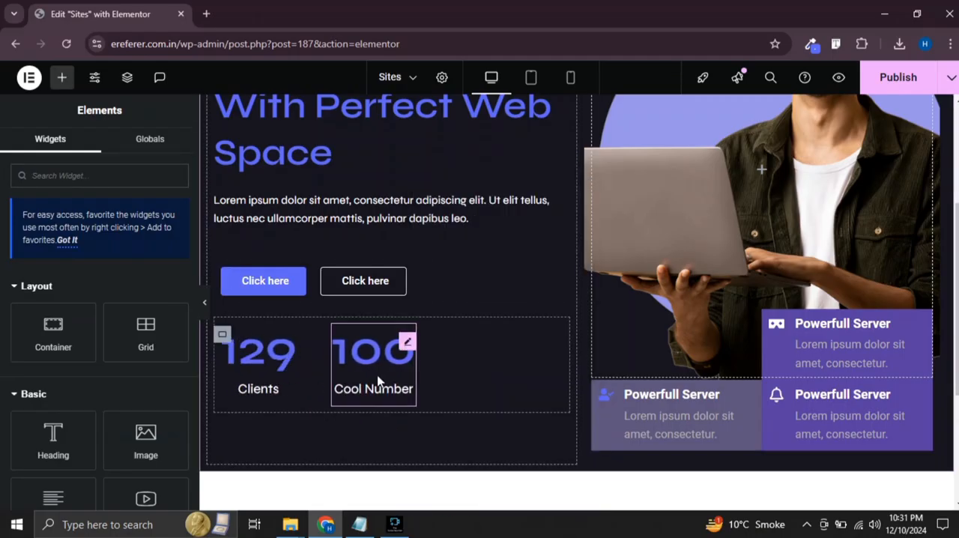
# Set the second counter's ending number to 236
pyautogui.click(403, 345)
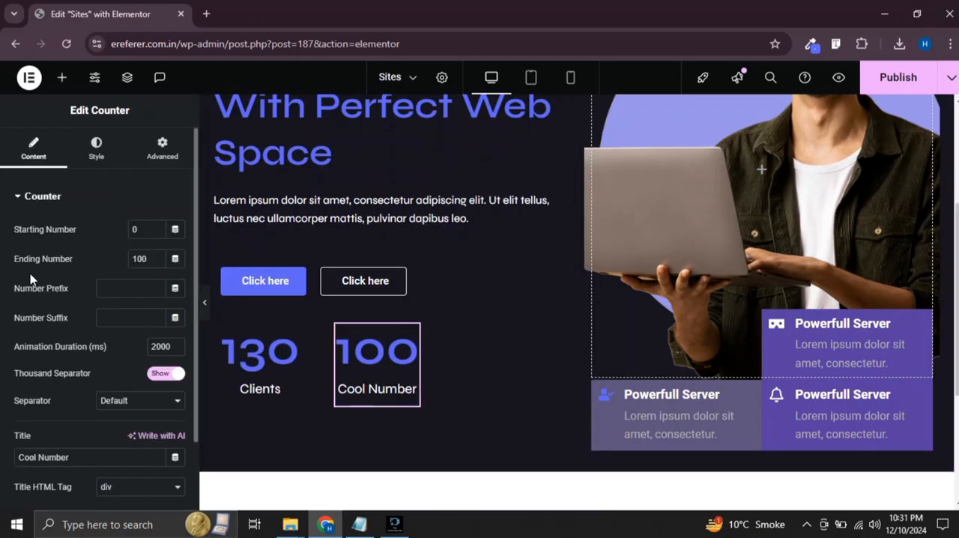
pyautogui.write('6')
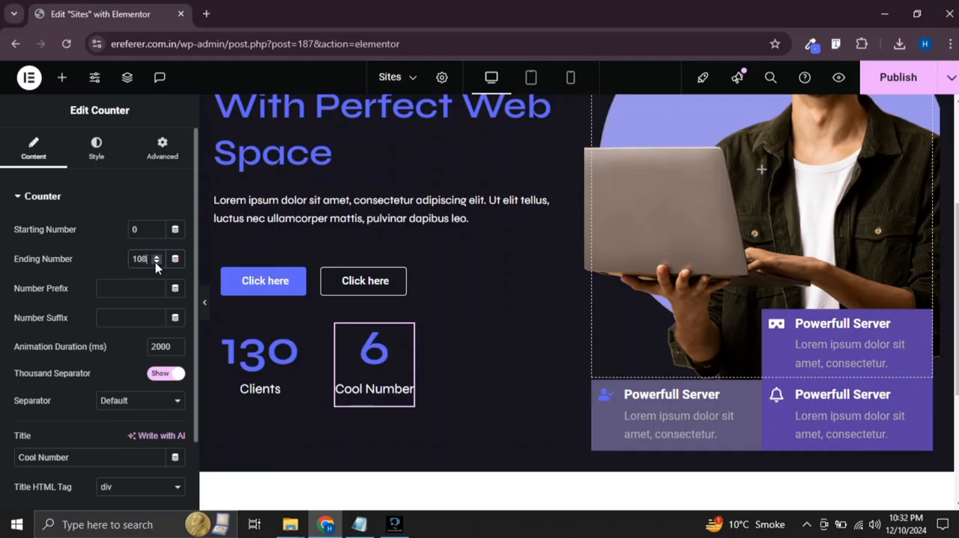
pyautogui.click(156, 256)
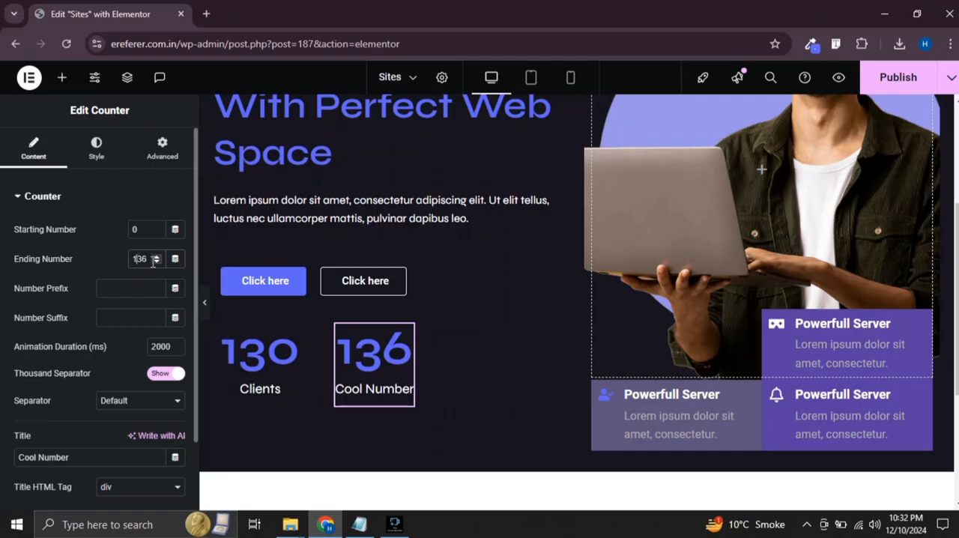
pyautogui.press('BackSpace')
pyautogui.write('2')
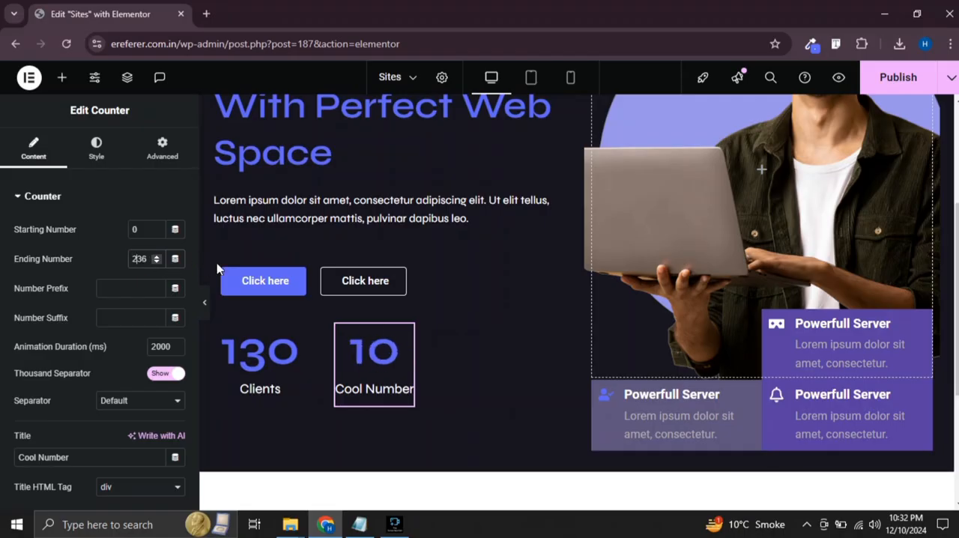
# Replace the second counter's title text with "Project done"
pyautogui.click(90, 462)
pyautogui.moveTo(90, 462); pyautogui.dragTo(2, 470)
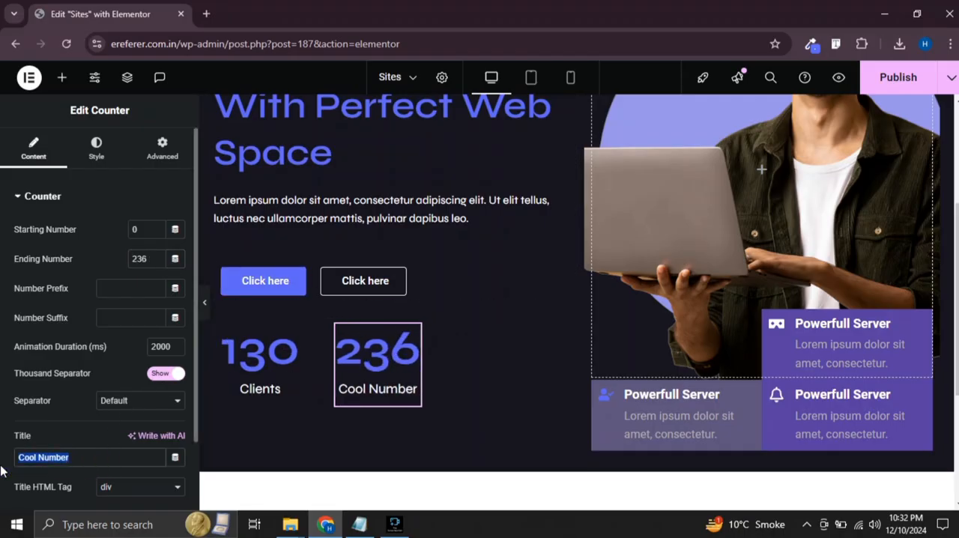
pyautogui.write('Proje')
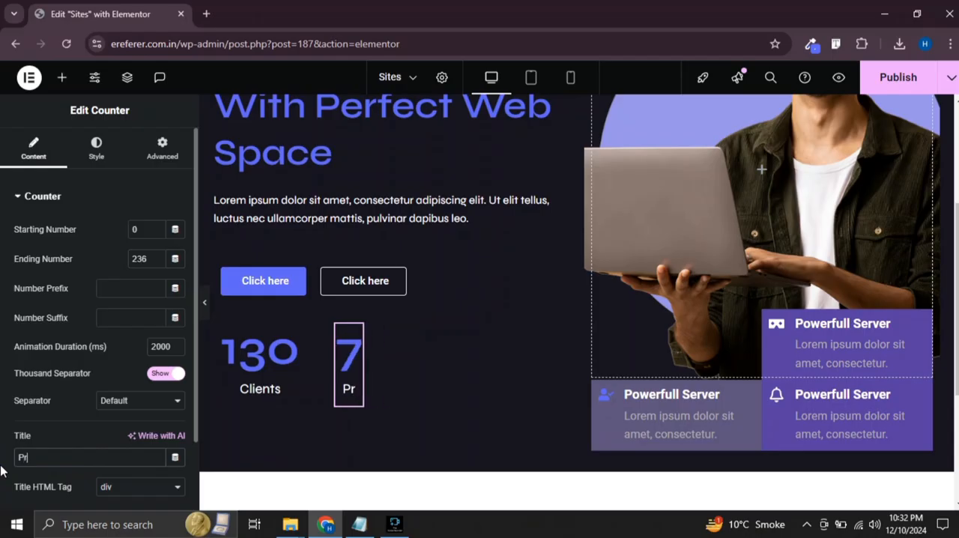
pyautogui.write('ct')
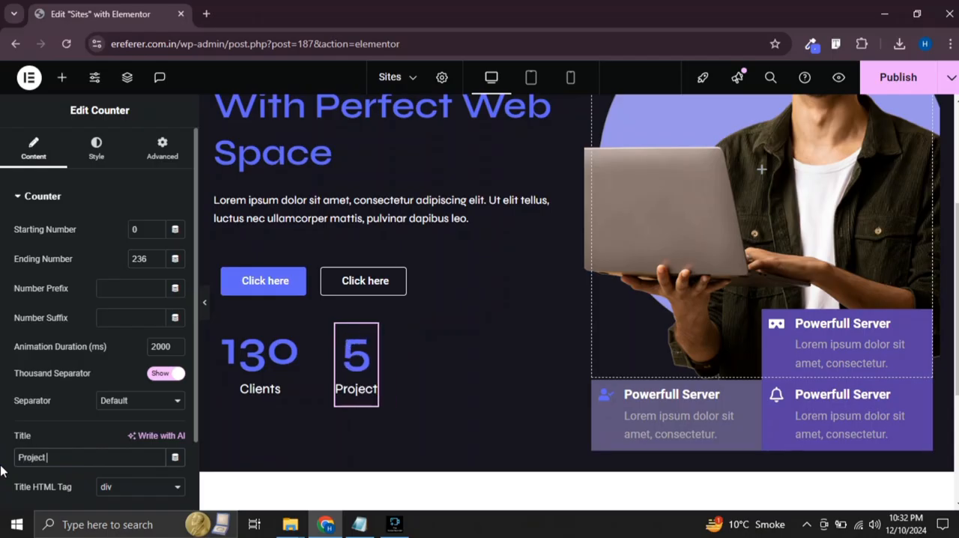
pyautogui.write(' done')
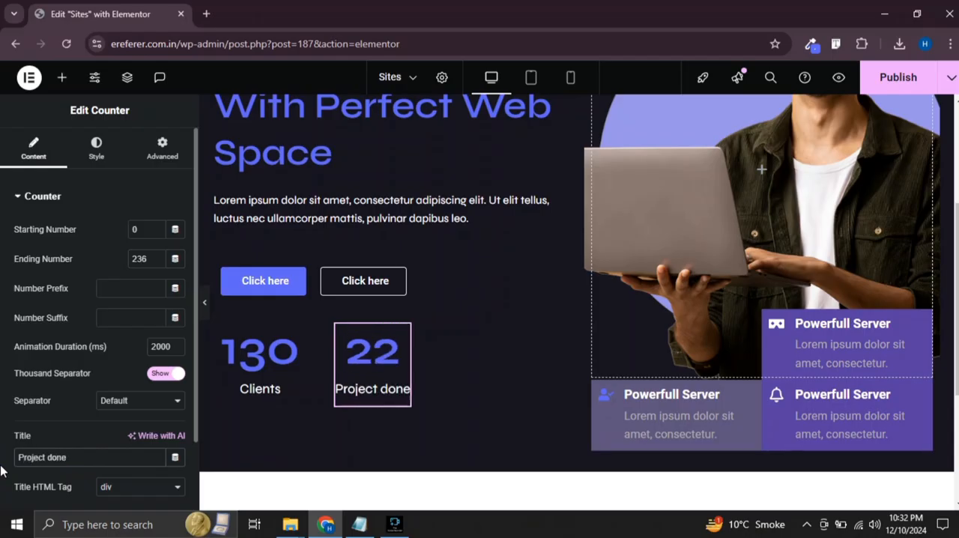
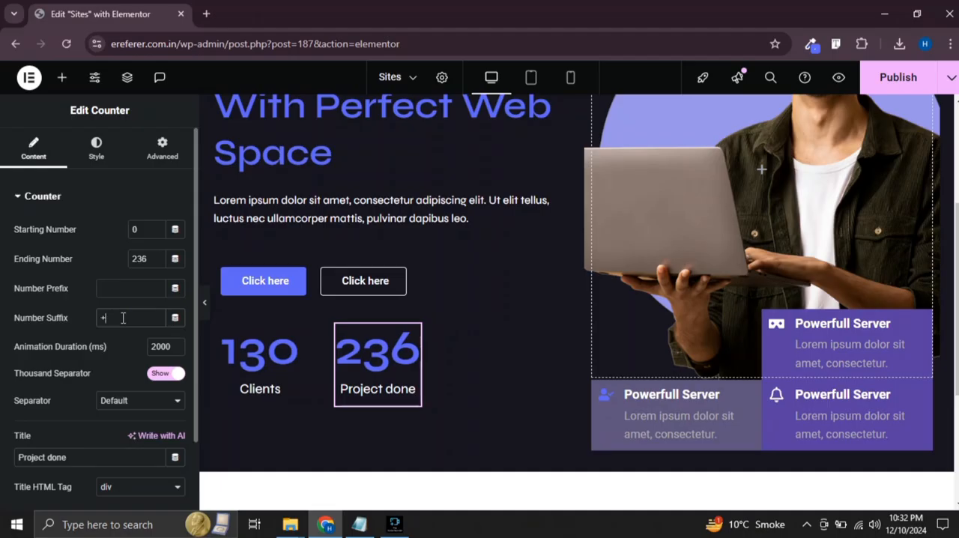
# Add a "+" number suffix to the "Clients" counter
pyautogui.click(263, 364)
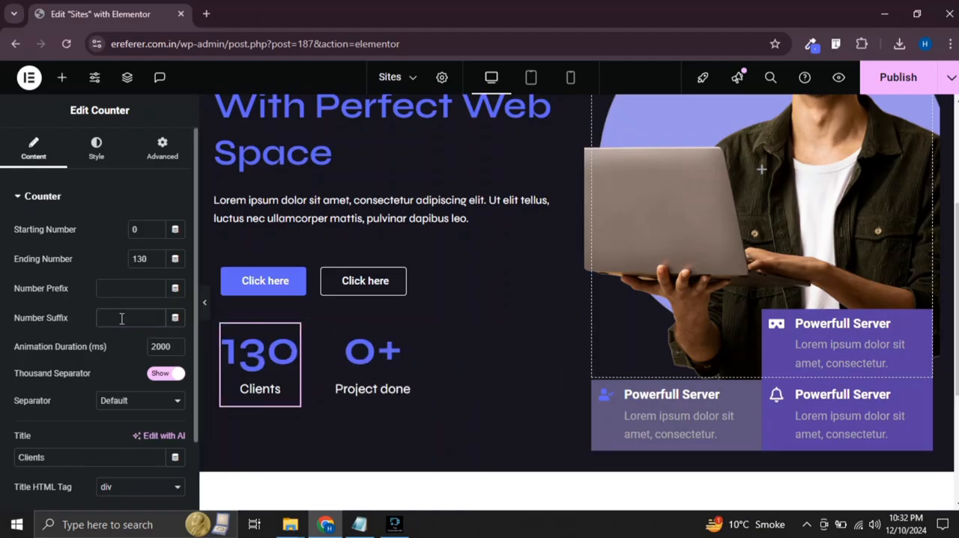
pyautogui.write('+')
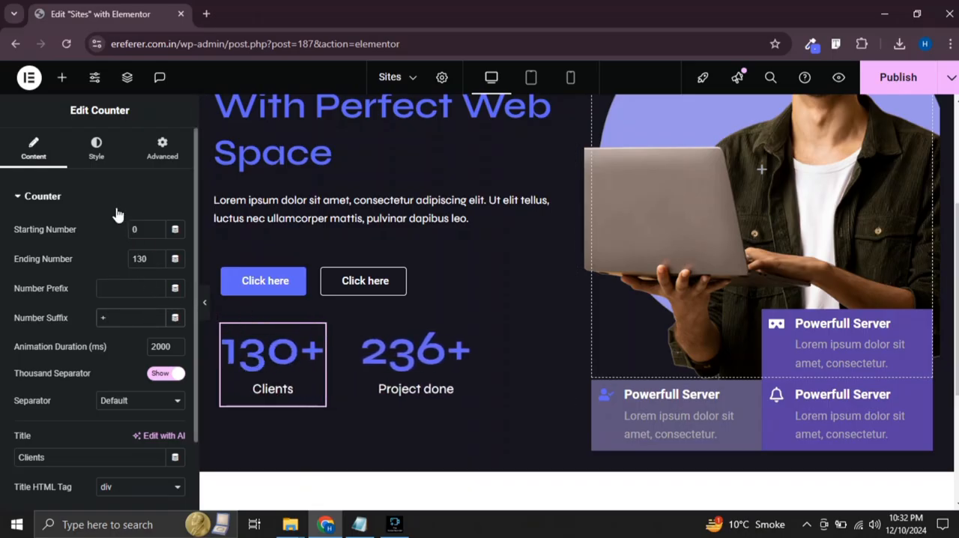
# Open the title style settings of the "Clients" counter
pyautogui.click(93, 144)
pyautogui.scroll(-2, 90, 254)
pyautogui.click(34, 409)
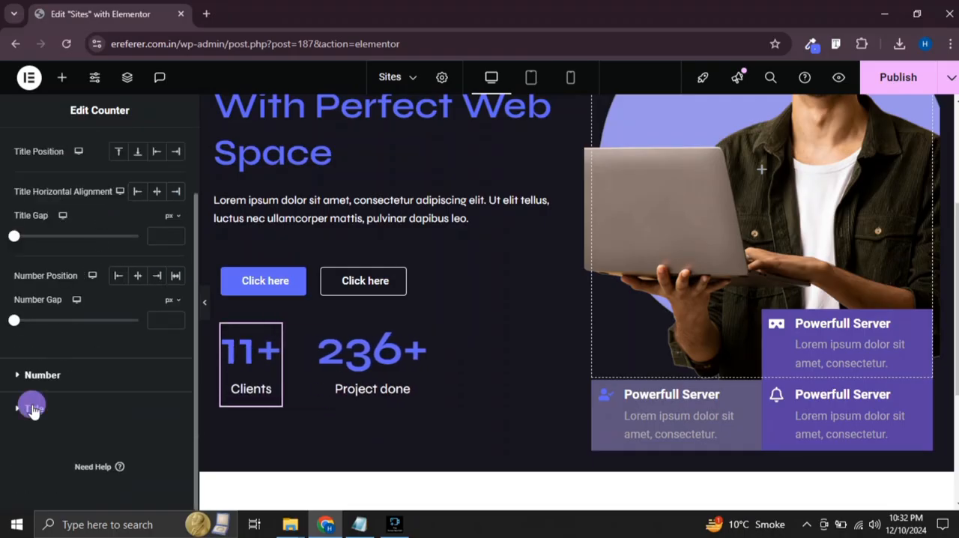
# Preview the whole hero section at full width with the editing panel hidden
pyautogui.click(204, 302)
pyautogui.scroll(1, 481, 282)
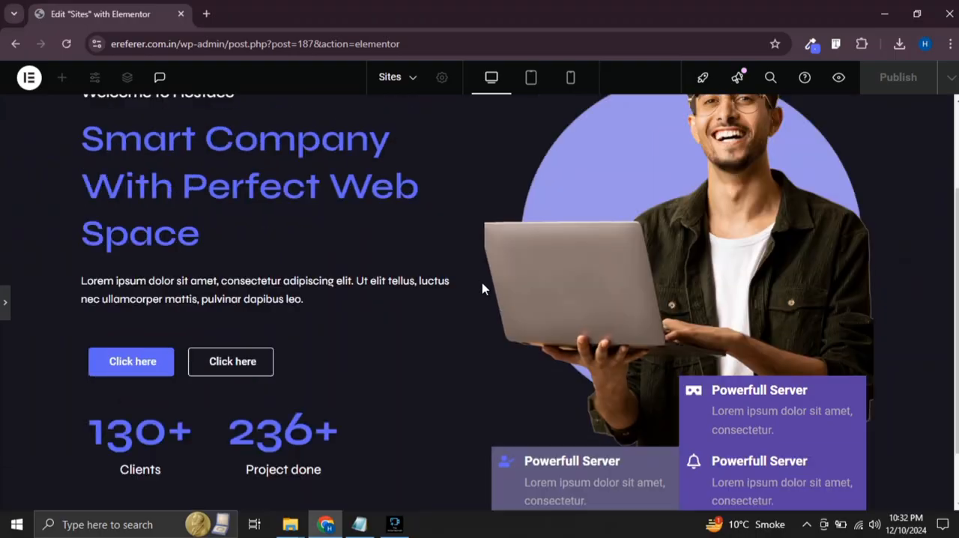
pyautogui.scroll(-1, 482, 283)
pyautogui.scroll(3, 482, 282)
pyautogui.scroll(-1, 482, 288)
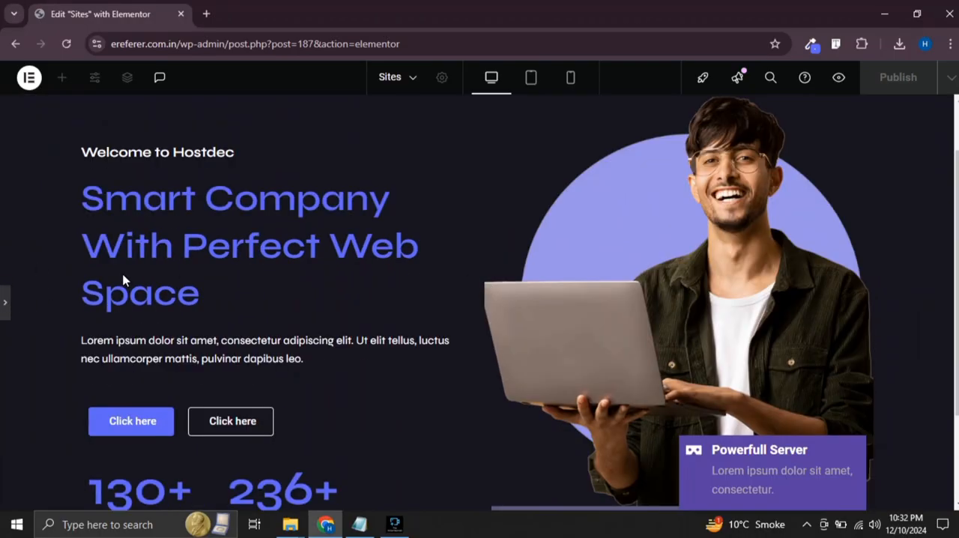
# Restore the editing panel and publish the page
pyautogui.click(6, 302)
pyautogui.click(887, 82)
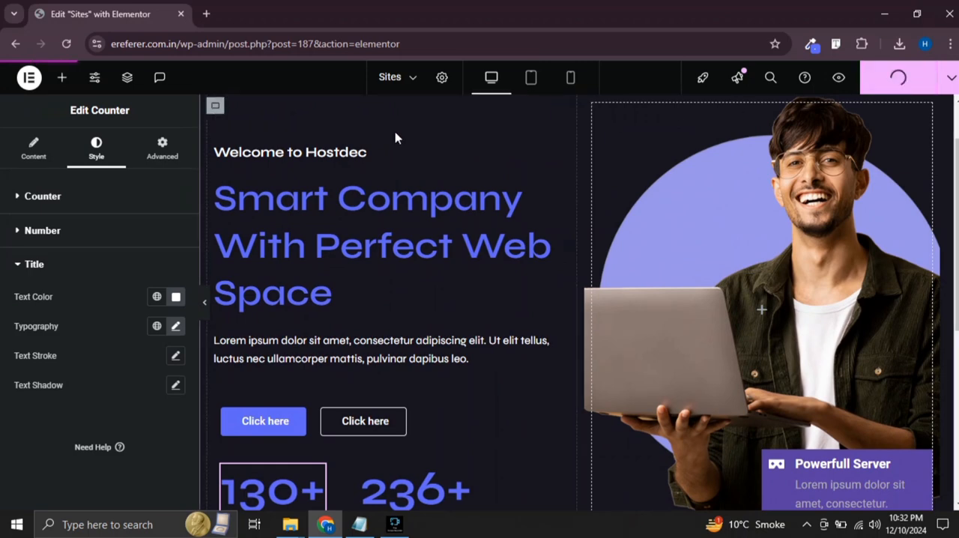